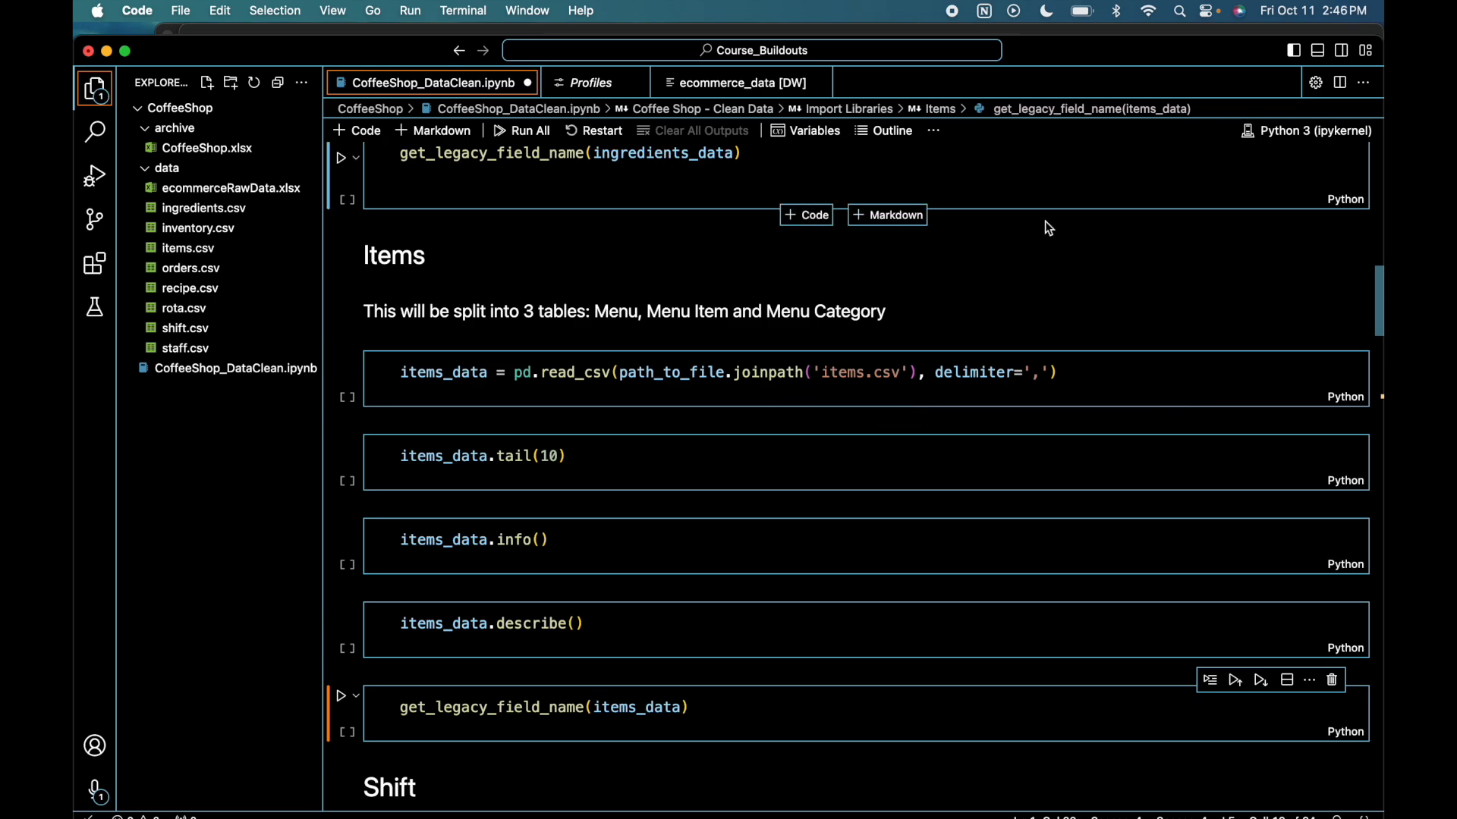
- Switch to the CoffeeShop spreadsheet in Numbers and examine the item names, categories and sizes on the items sheet
{"action": "key", "text": "ctrl+Up"}
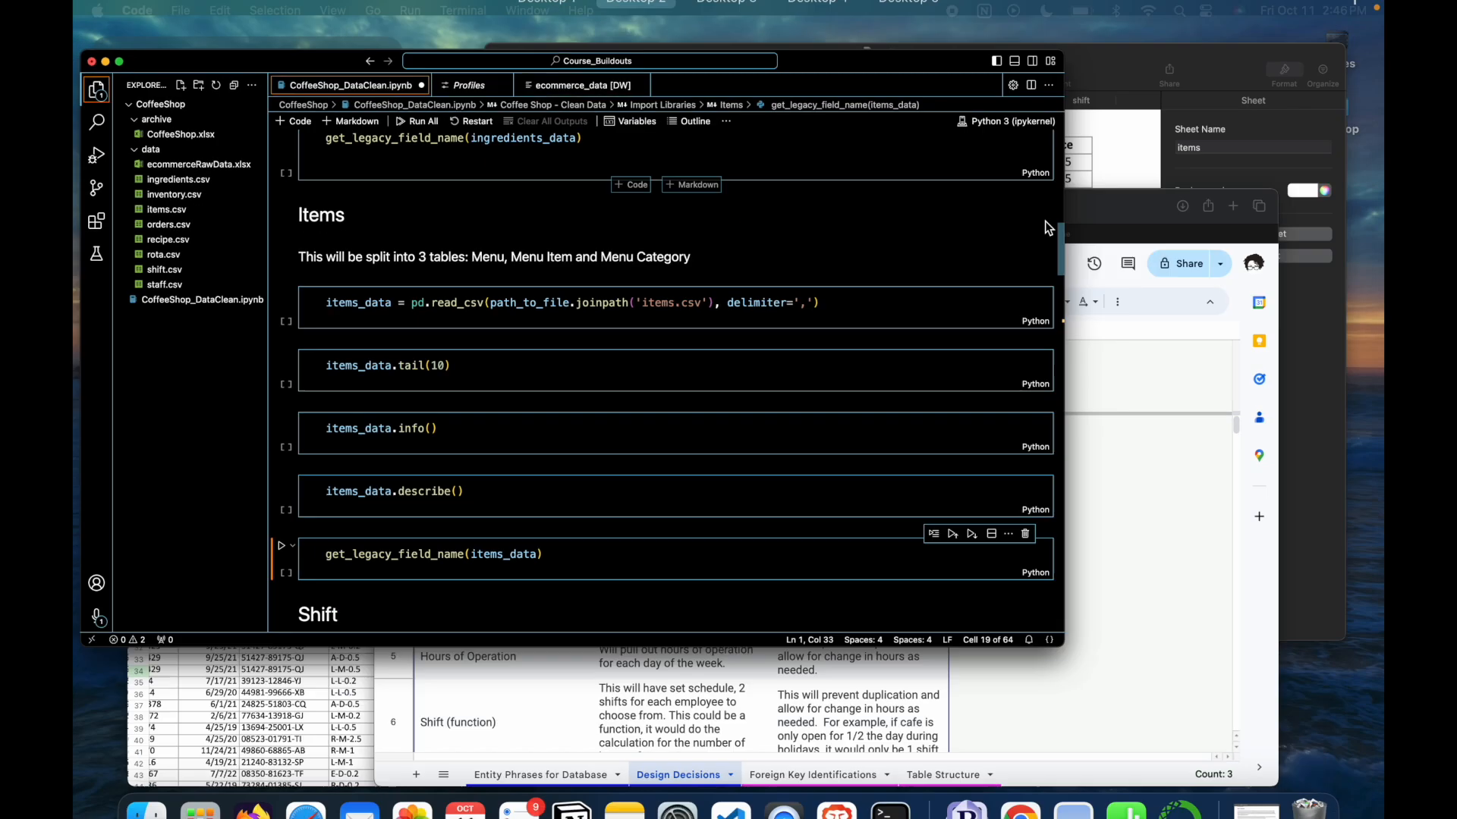
{"action": "left_click", "coordinate": [1098, 214]}
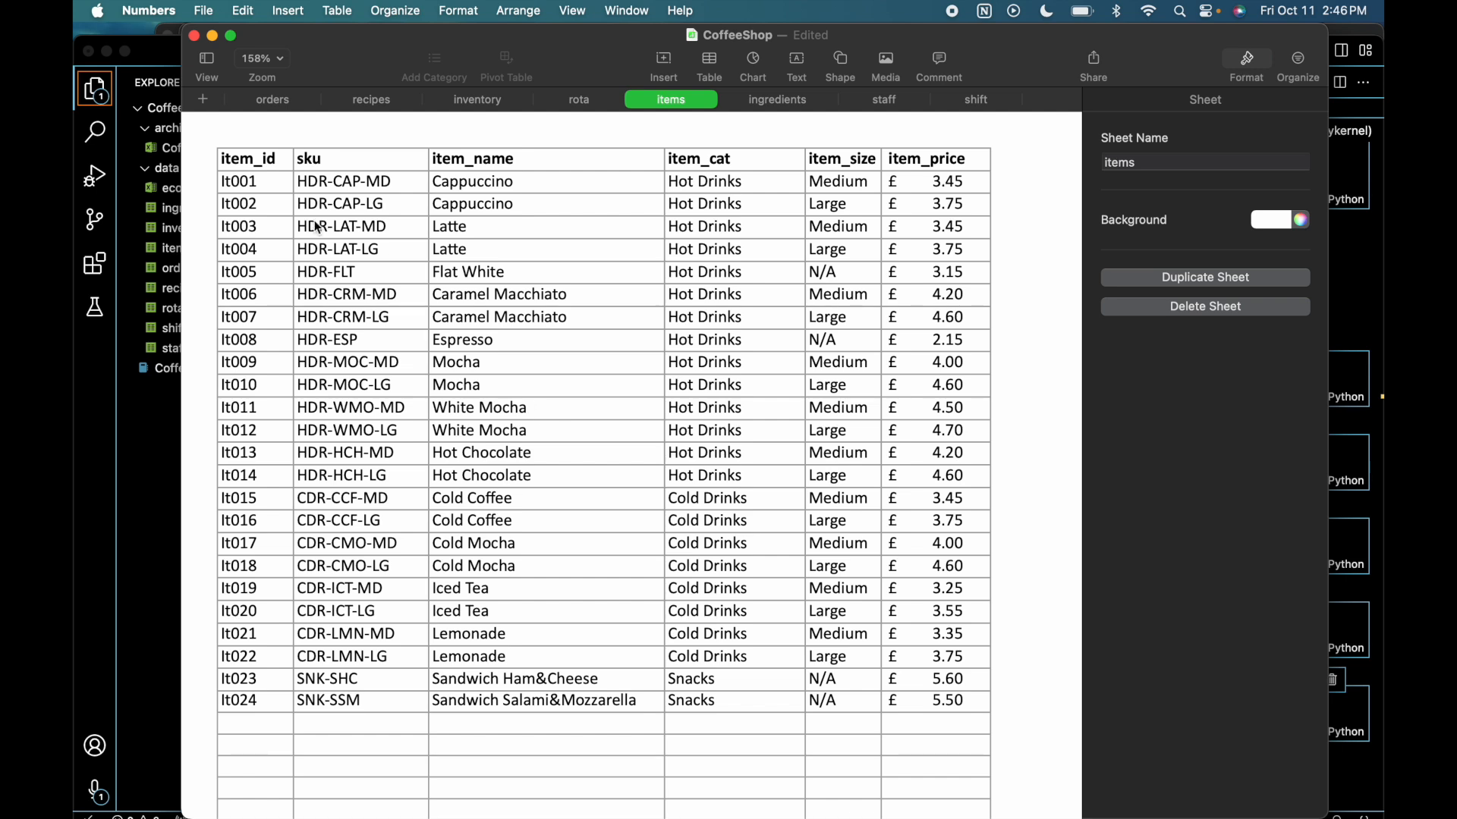
{"action": "left_click", "coordinate": [537, 185]}
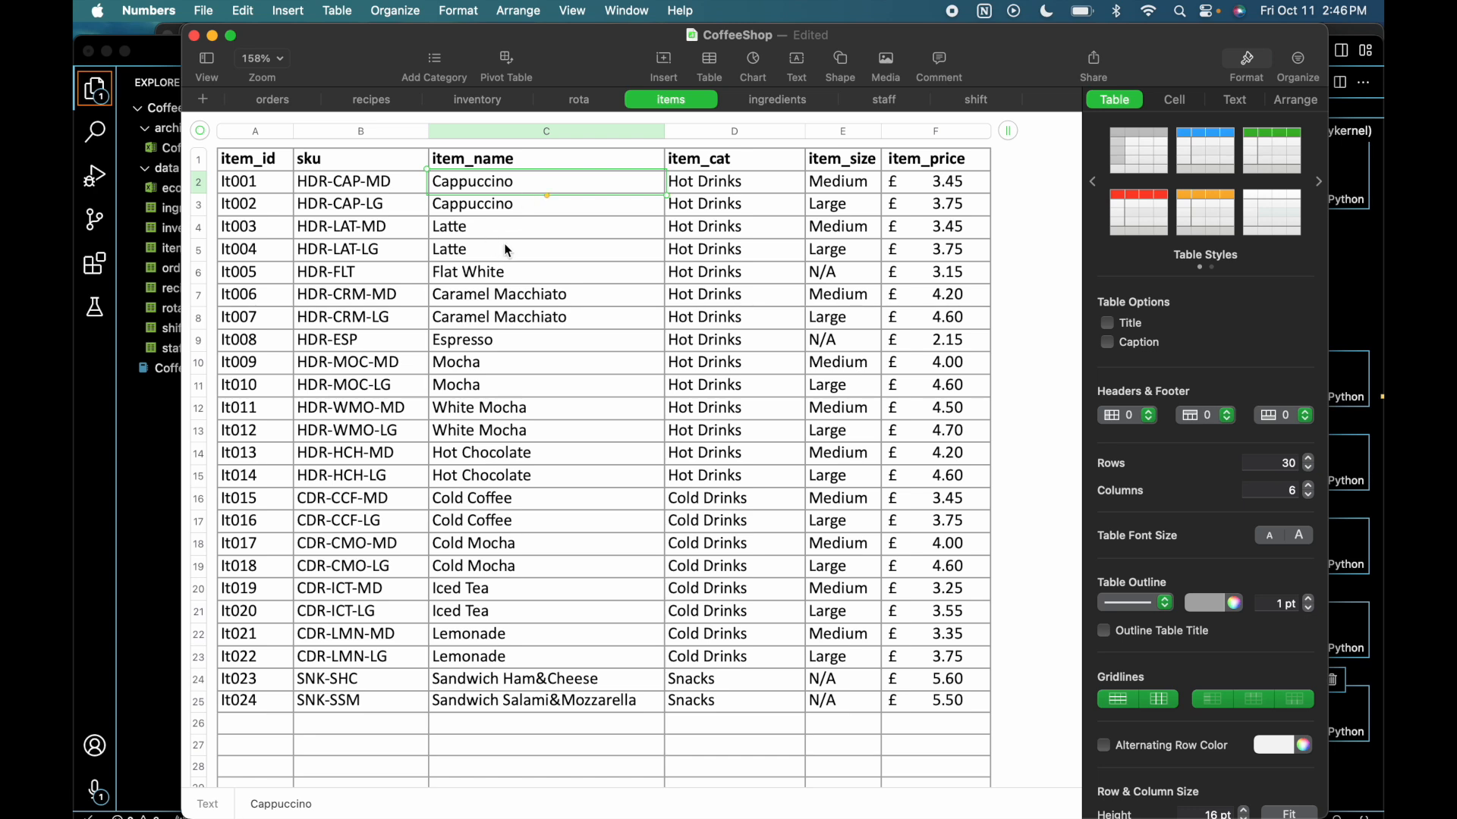
{"action": "left_click_drag", "start_coordinate": [732, 207], "coordinate": [734, 476]}
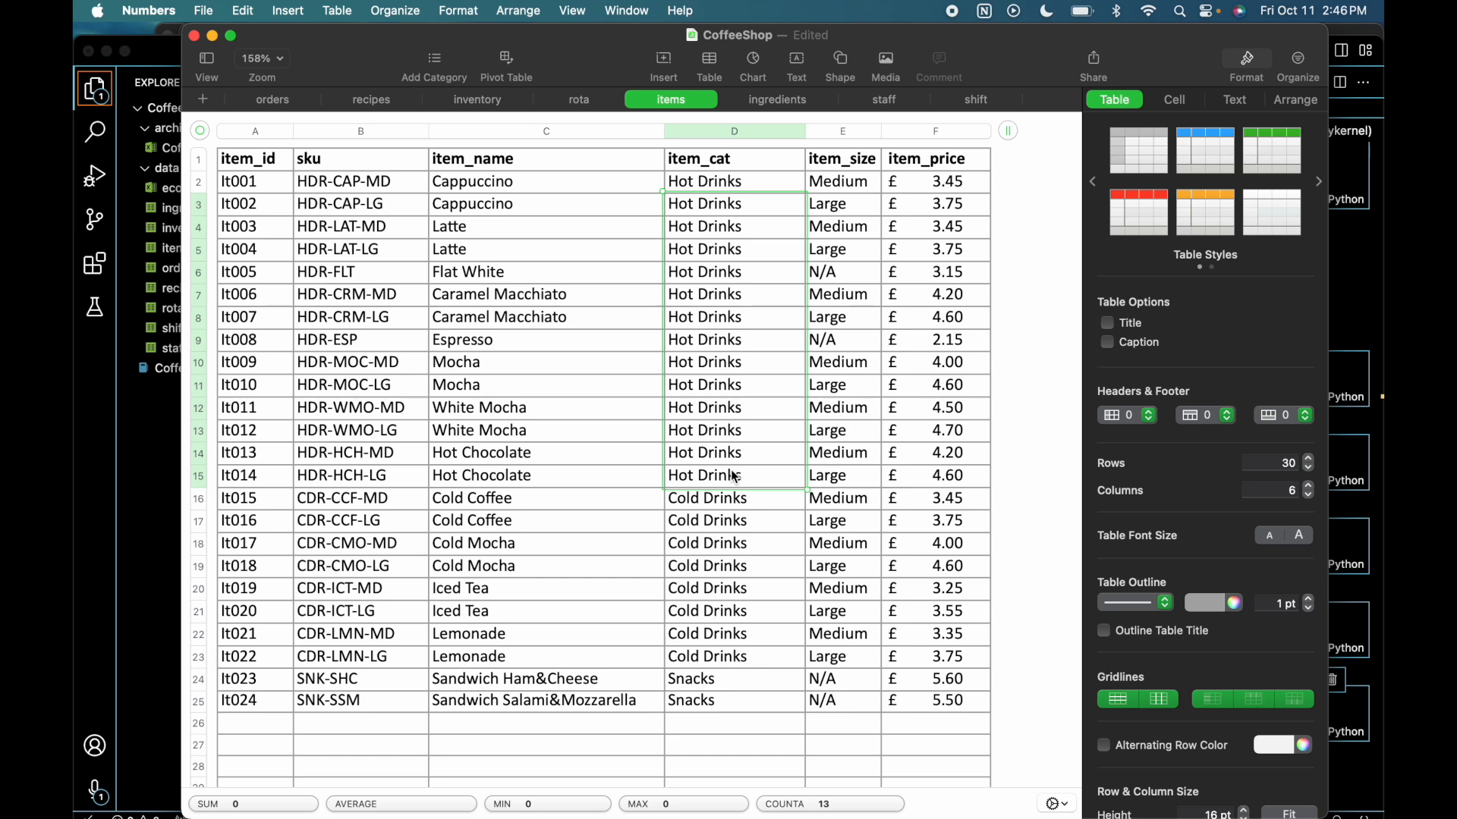
{"action": "left_click_drag", "start_coordinate": [706, 501], "coordinate": [707, 643]}
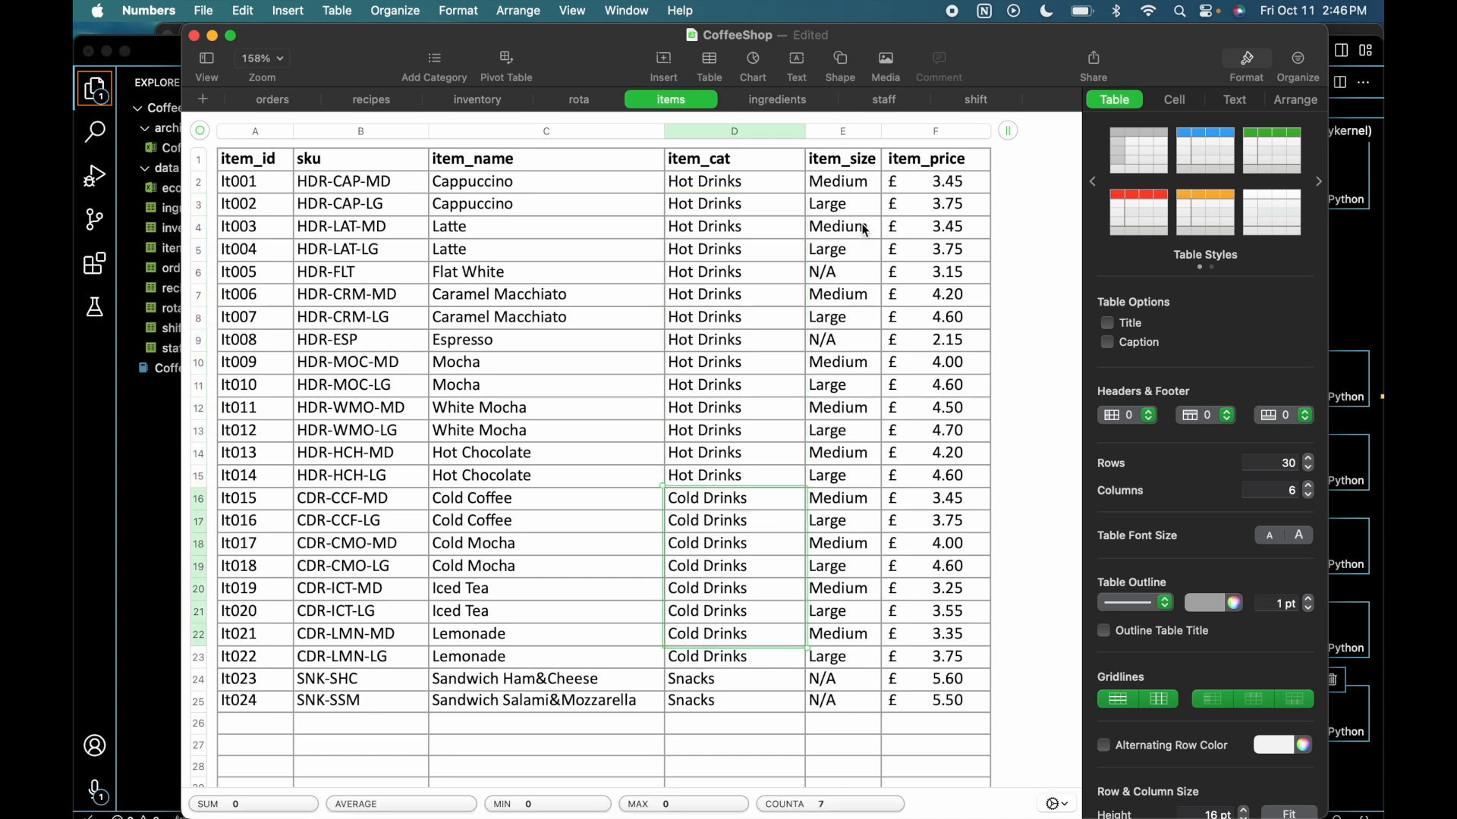
{"action": "left_click_drag", "start_coordinate": [865, 226], "coordinate": [865, 186]}
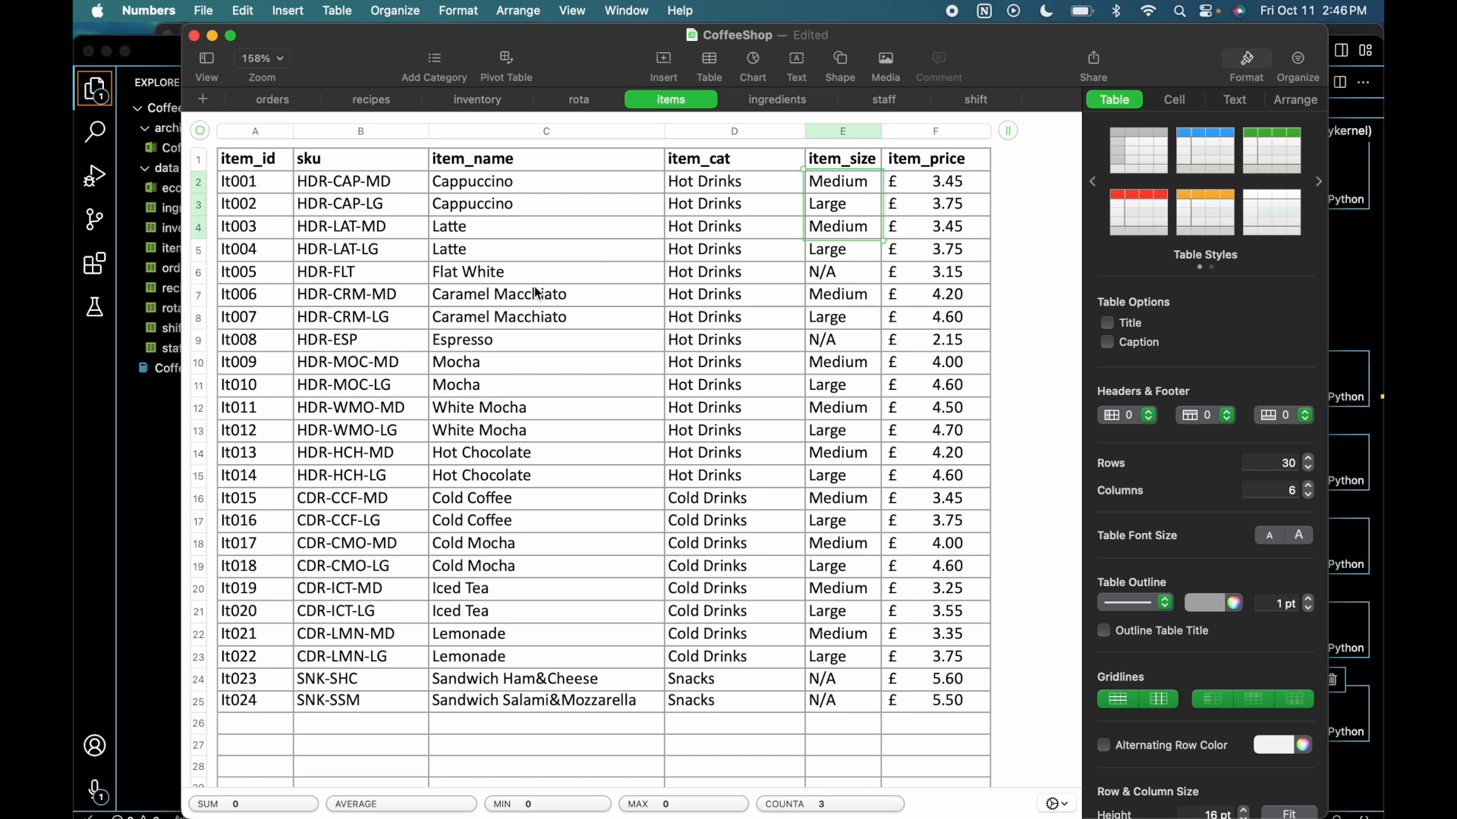
{"action": "left_click_drag", "start_coordinate": [474, 302], "coordinate": [472, 319]}
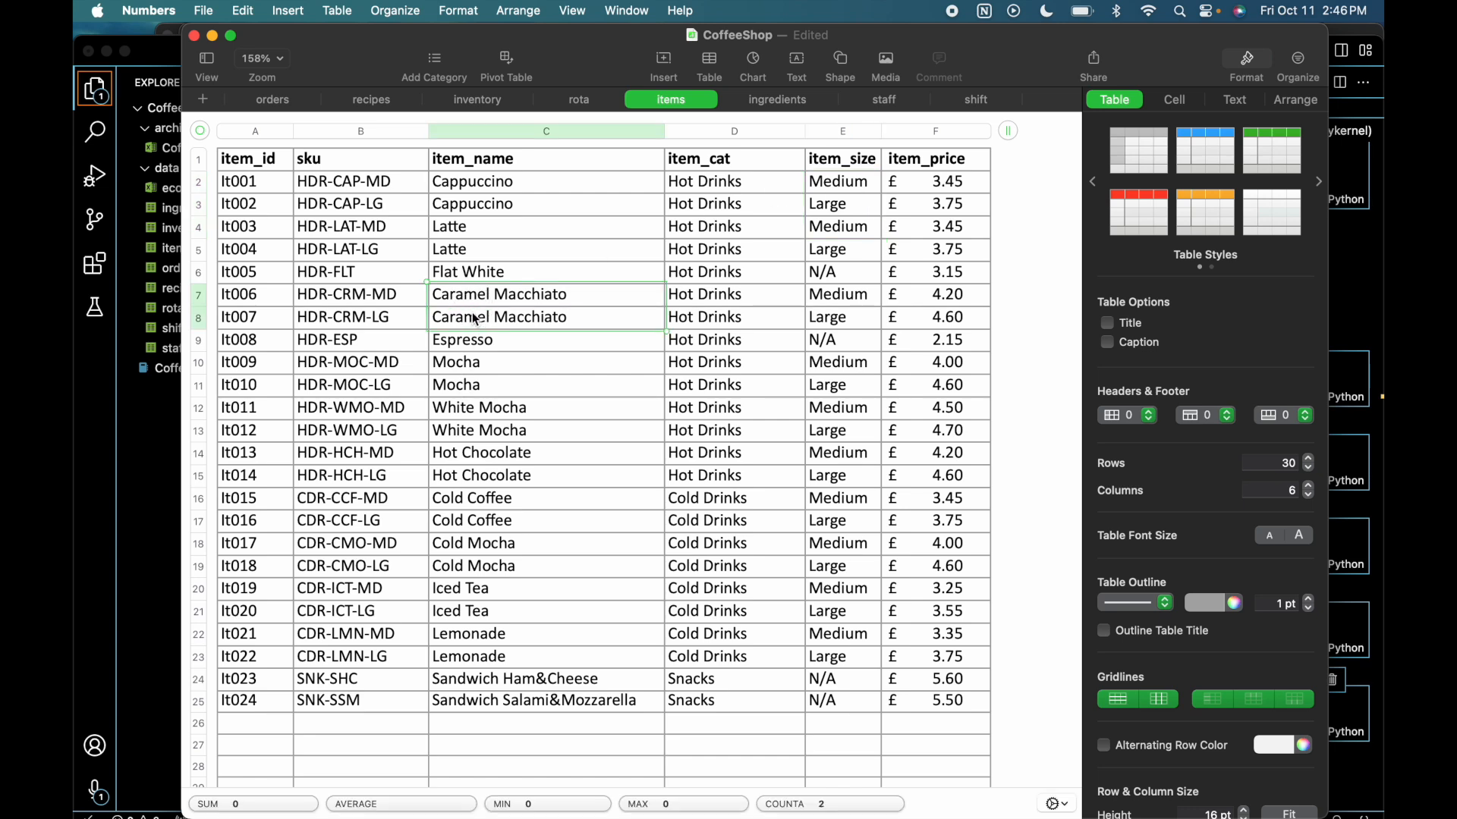
{"action": "left_click", "coordinate": [475, 347]}
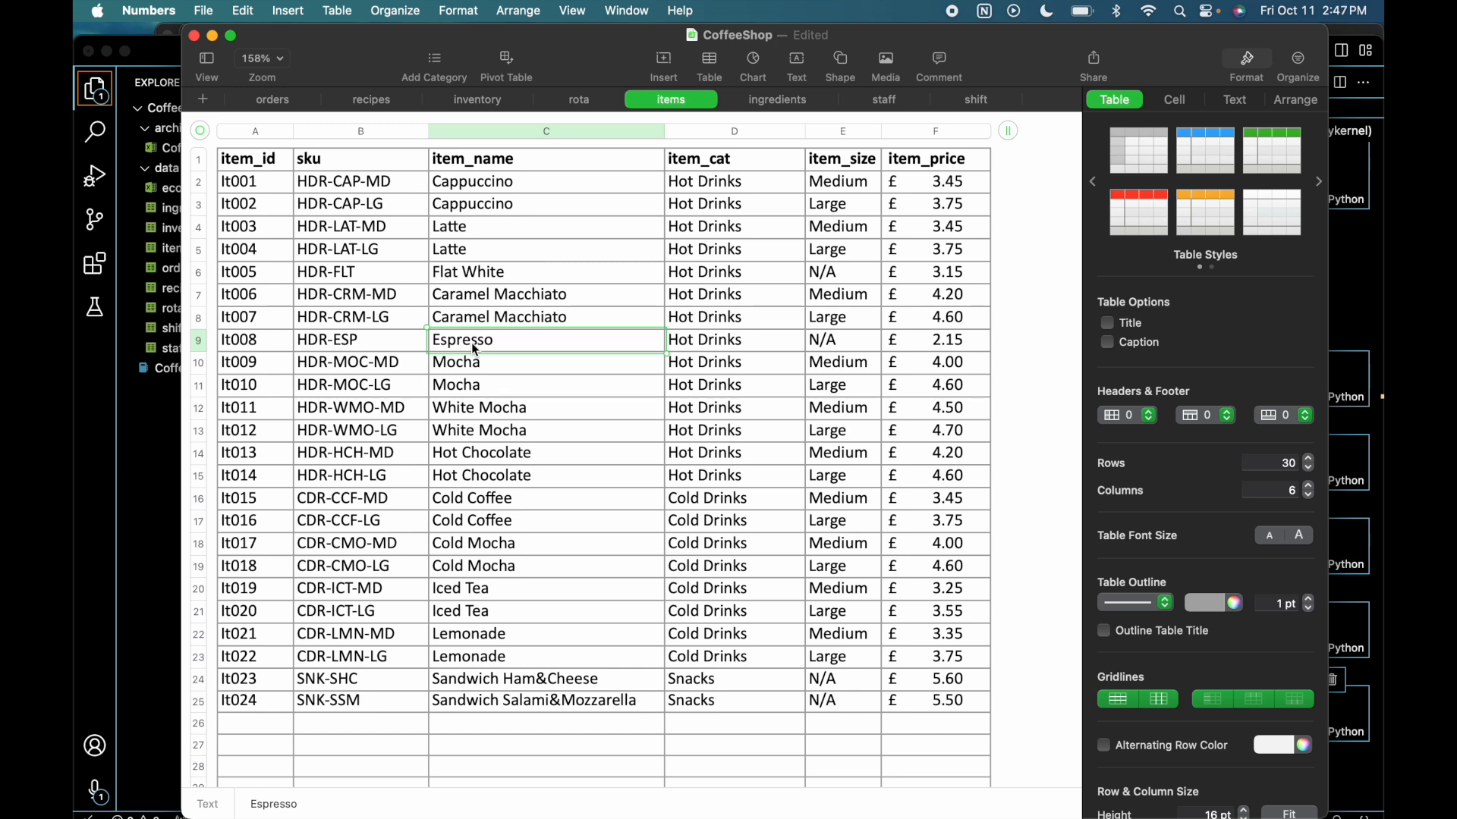
{"action": "left_click", "coordinate": [556, 687]}
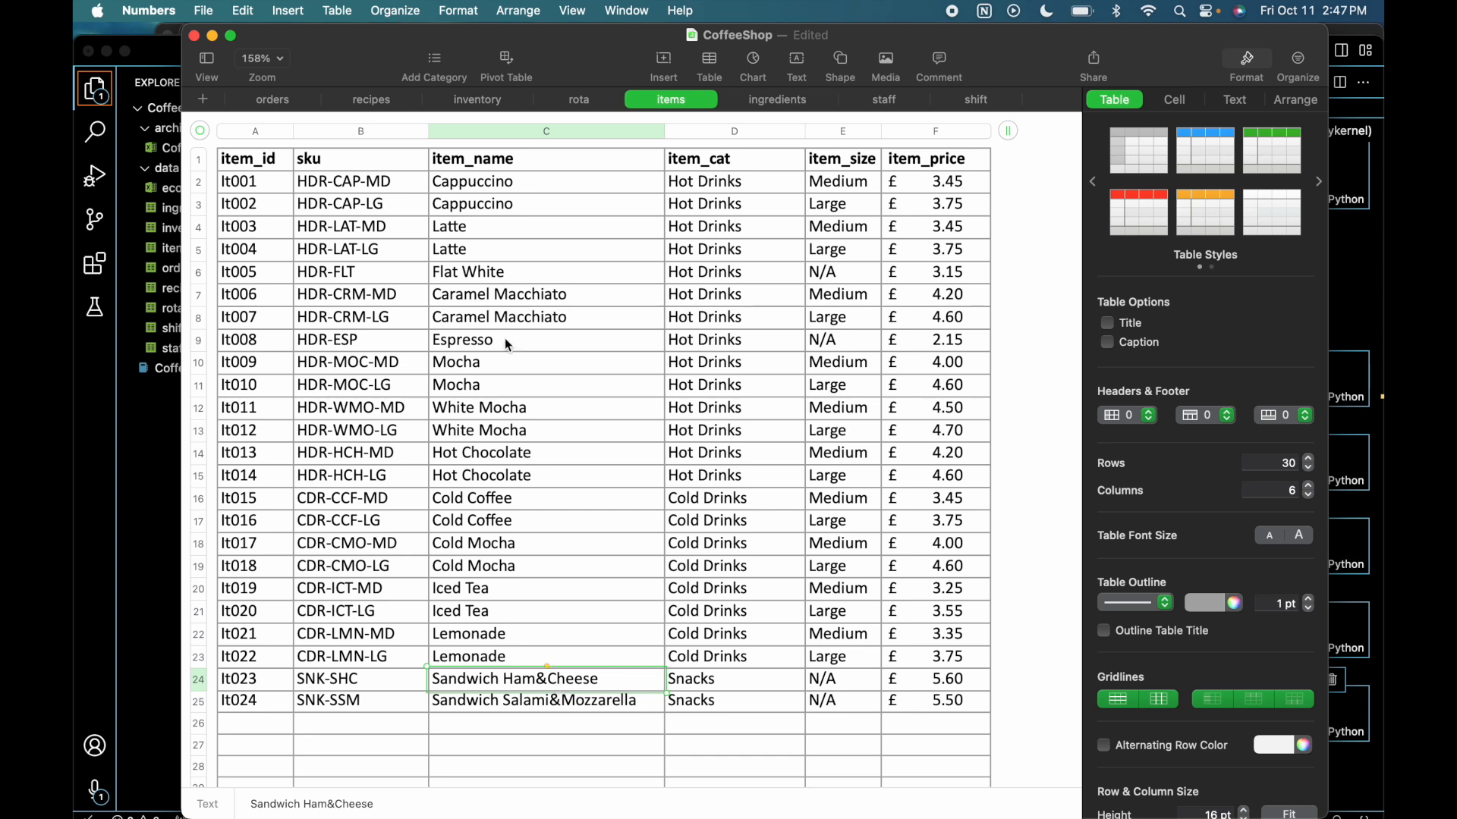
- Examine the SKU codes of the Caramel Macchiato rows and highlight the size suffix in the medium White Mocha SKU
{"action": "mouse_move", "coordinate": [408, 299]}
{"action": "left_mouse_down"}
{"action": "mouse_move", "coordinate": [394, 299]}
{"action": "mouse_move", "coordinate": [400, 325]}
{"action": "left_mouse_up"}
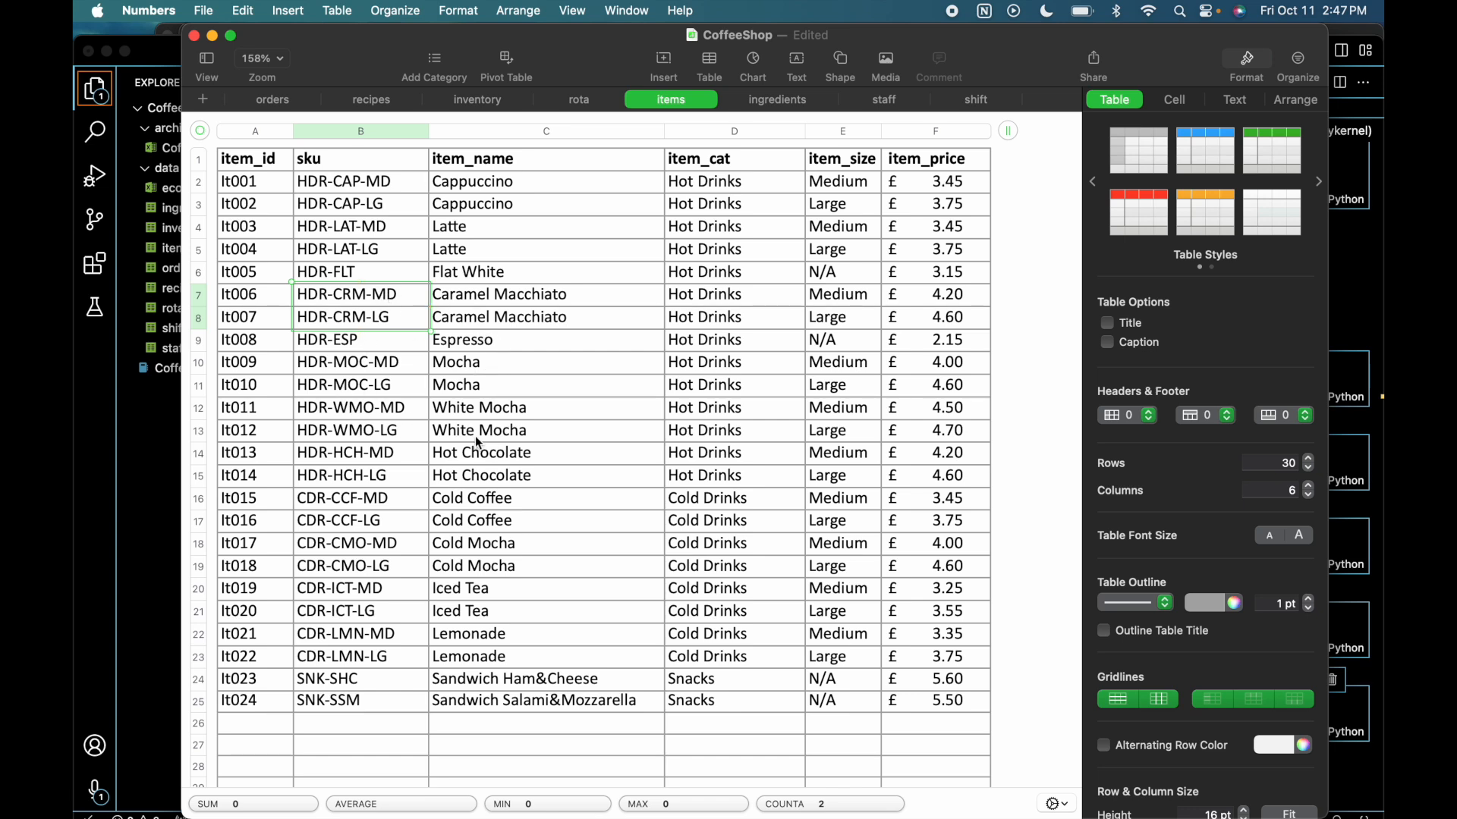
{"action": "left_click", "coordinate": [358, 414]}
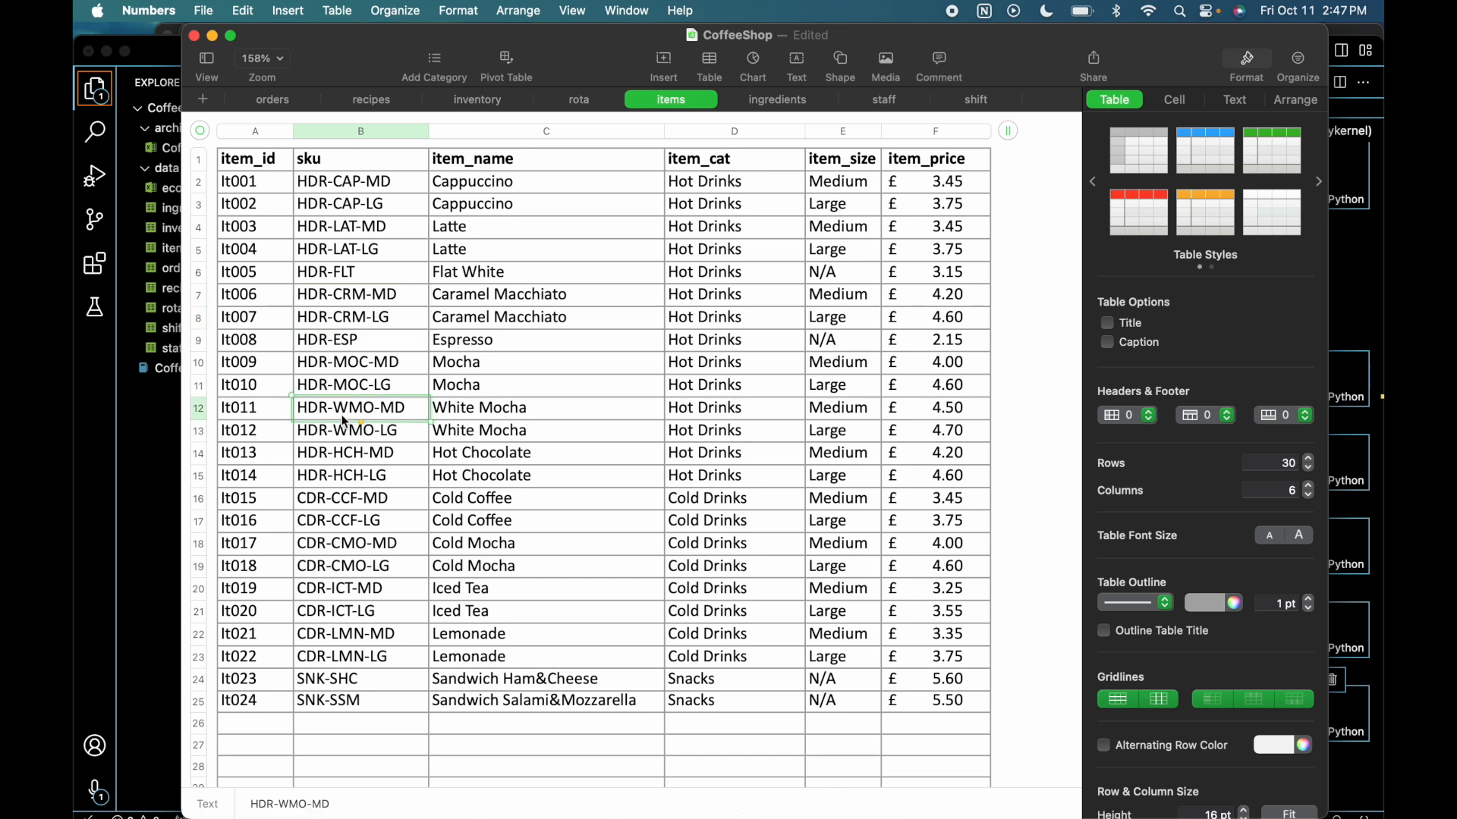
{"action": "double_click", "coordinate": [340, 408]}
{"action": "left_click_drag", "start_coordinate": [407, 408], "coordinate": [385, 409]}
- Switch to the HappyBean Cafe Data Dictionary in Google Sheets and review the Menu, Menu Item and Menu Item Category entities on Design Decisions
{"action": "key", "text": "ctrl+Up"}
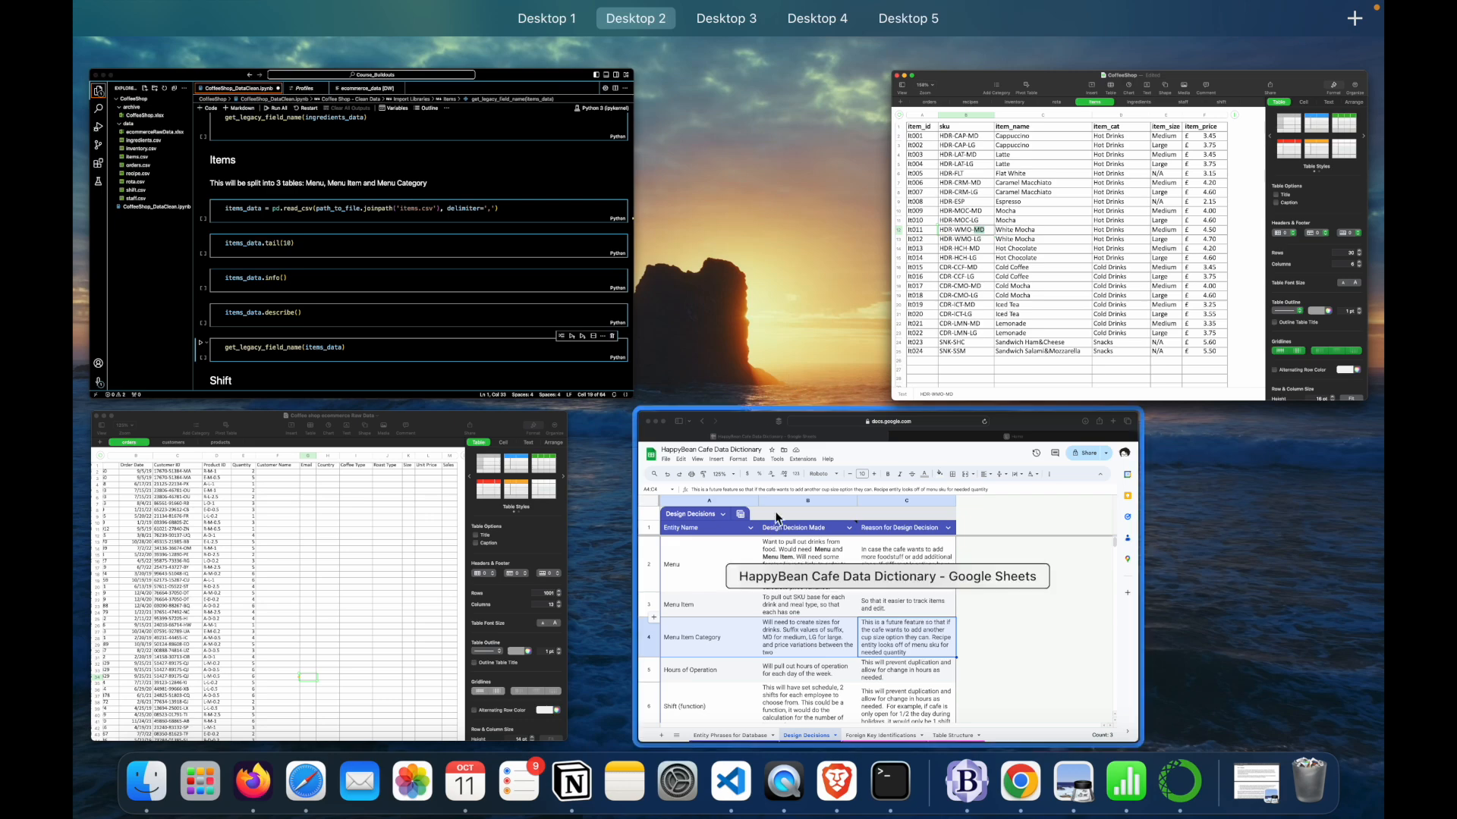
{"action": "left_click", "coordinate": [772, 507]}
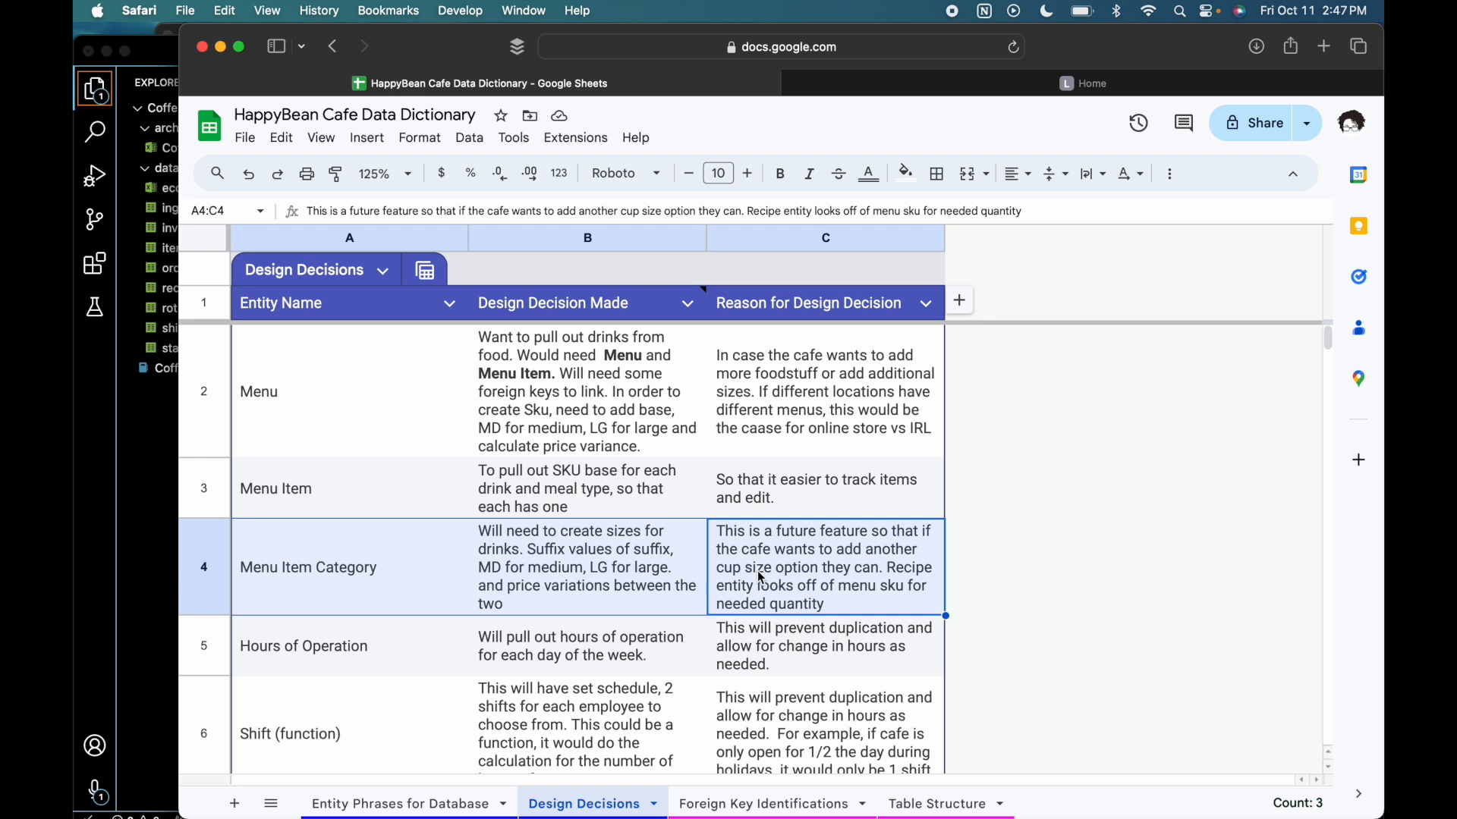
{"action": "left_click_drag", "start_coordinate": [438, 388], "coordinate": [440, 580]}
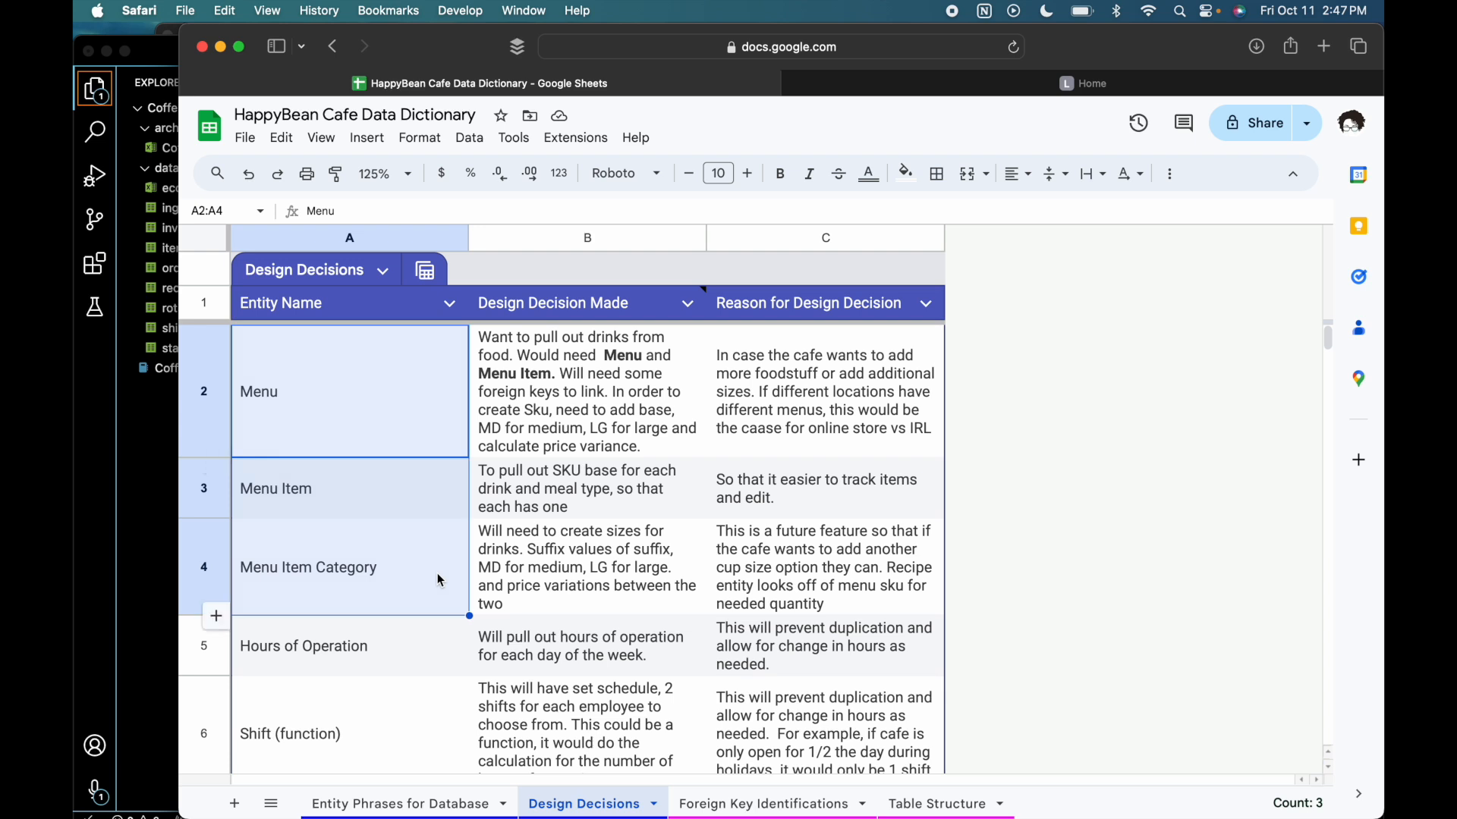
{"action": "left_click_drag", "start_coordinate": [486, 379], "coordinate": [576, 503]}
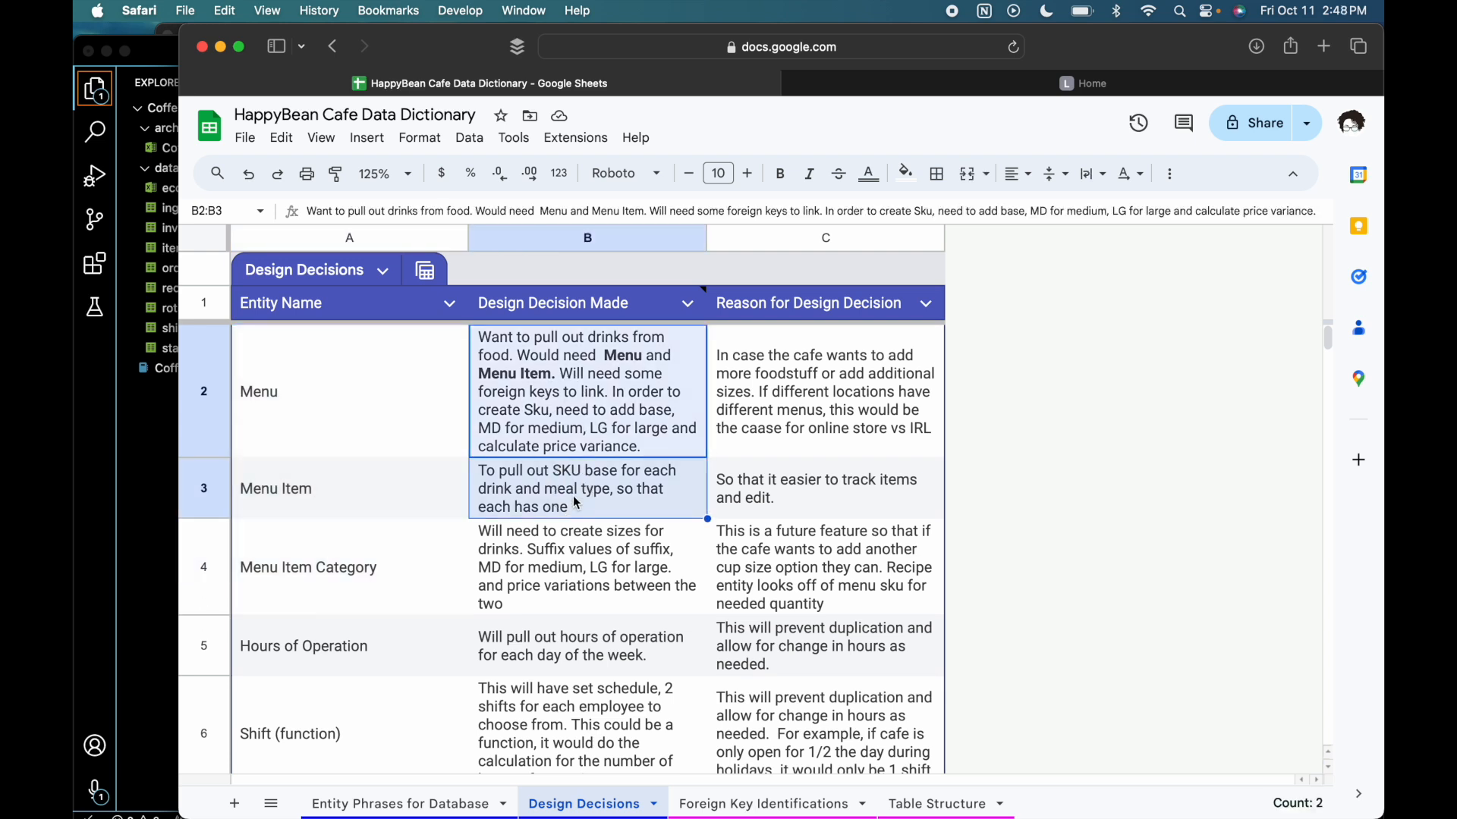
{"action": "left_click", "coordinate": [768, 452]}
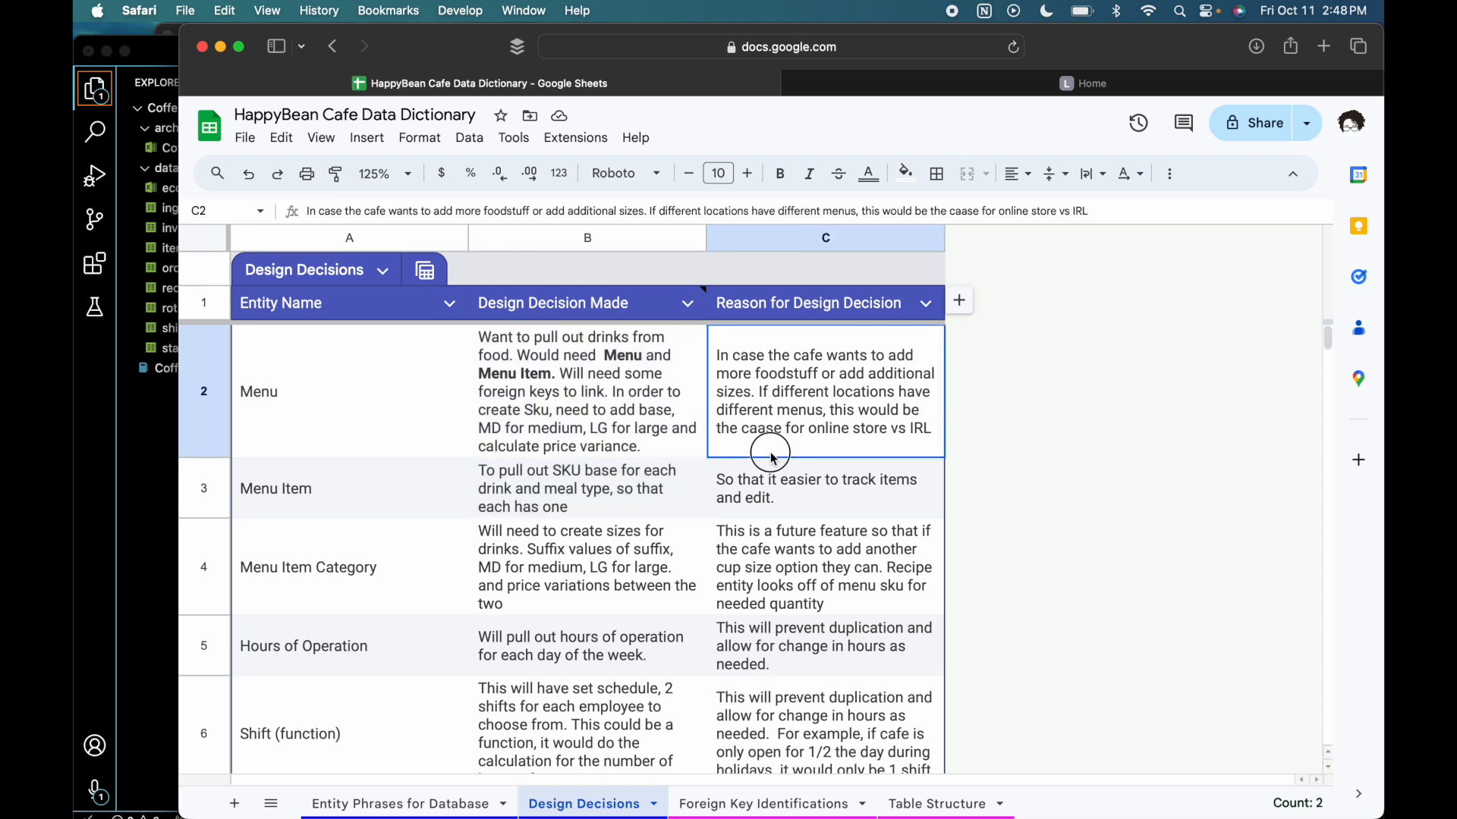
{"action": "left_click", "coordinate": [362, 443]}
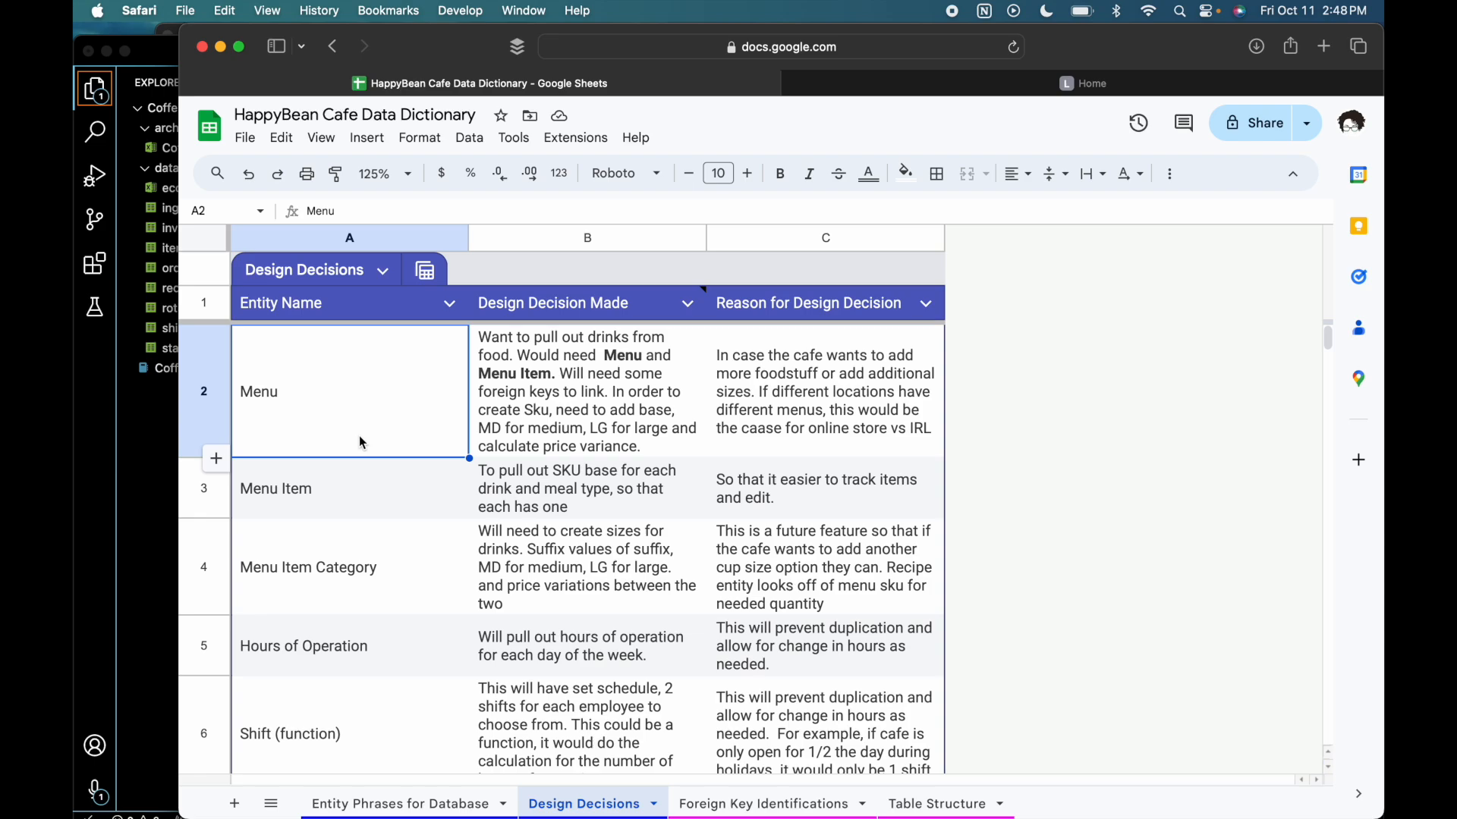
{"action": "left_click", "coordinate": [353, 488]}
{"action": "left_click_drag", "start_coordinate": [352, 488], "coordinate": [425, 425]}
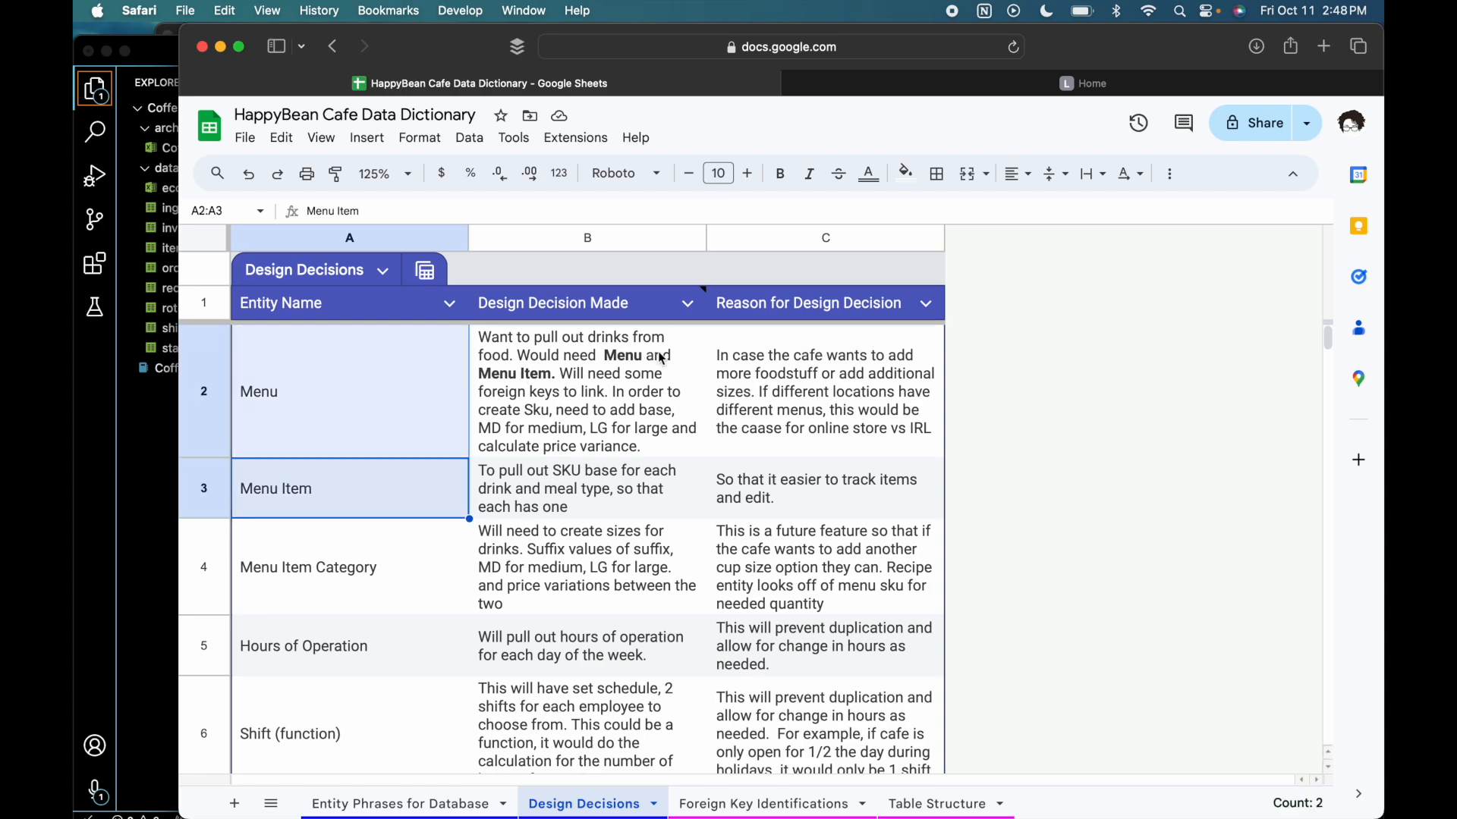
- Return to the CoffeeShop spreadsheet in Numbers and compare the SKU structure of the sandwich items with that of the drinks
{"action": "key", "text": "ctrl+Up"}
{"action": "left_click", "coordinate": [931, 325]}
{"action": "left_click_drag", "start_coordinate": [497, 682], "coordinate": [496, 701]}
{"action": "left_click_drag", "start_coordinate": [542, 622], "coordinate": [537, 565]}
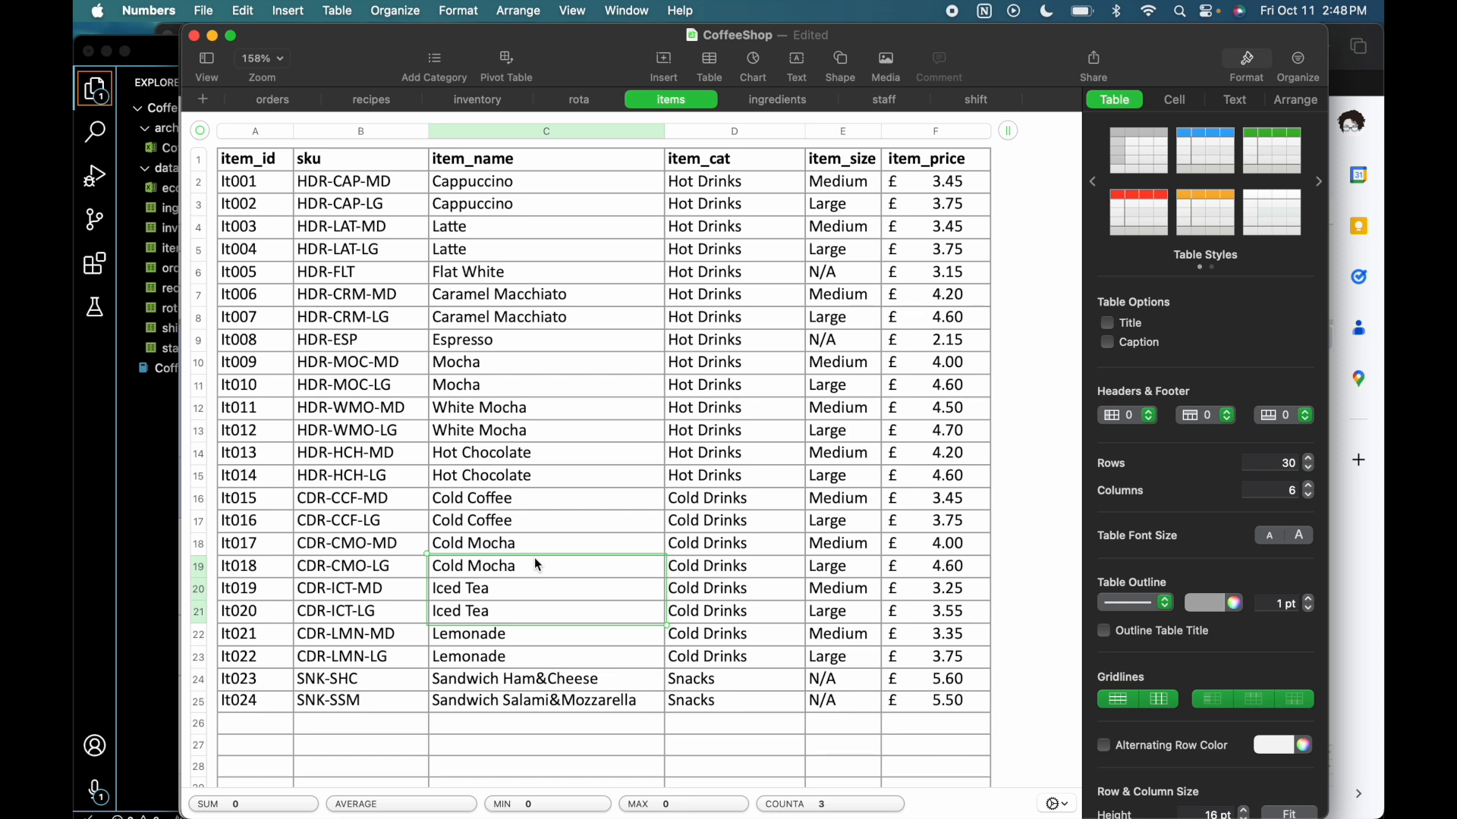
{"action": "mouse_move", "coordinate": [400, 685]}
{"action": "left_mouse_down"}
{"action": "mouse_move", "coordinate": [390, 677]}
{"action": "mouse_move", "coordinate": [390, 710]}
{"action": "left_mouse_up"}
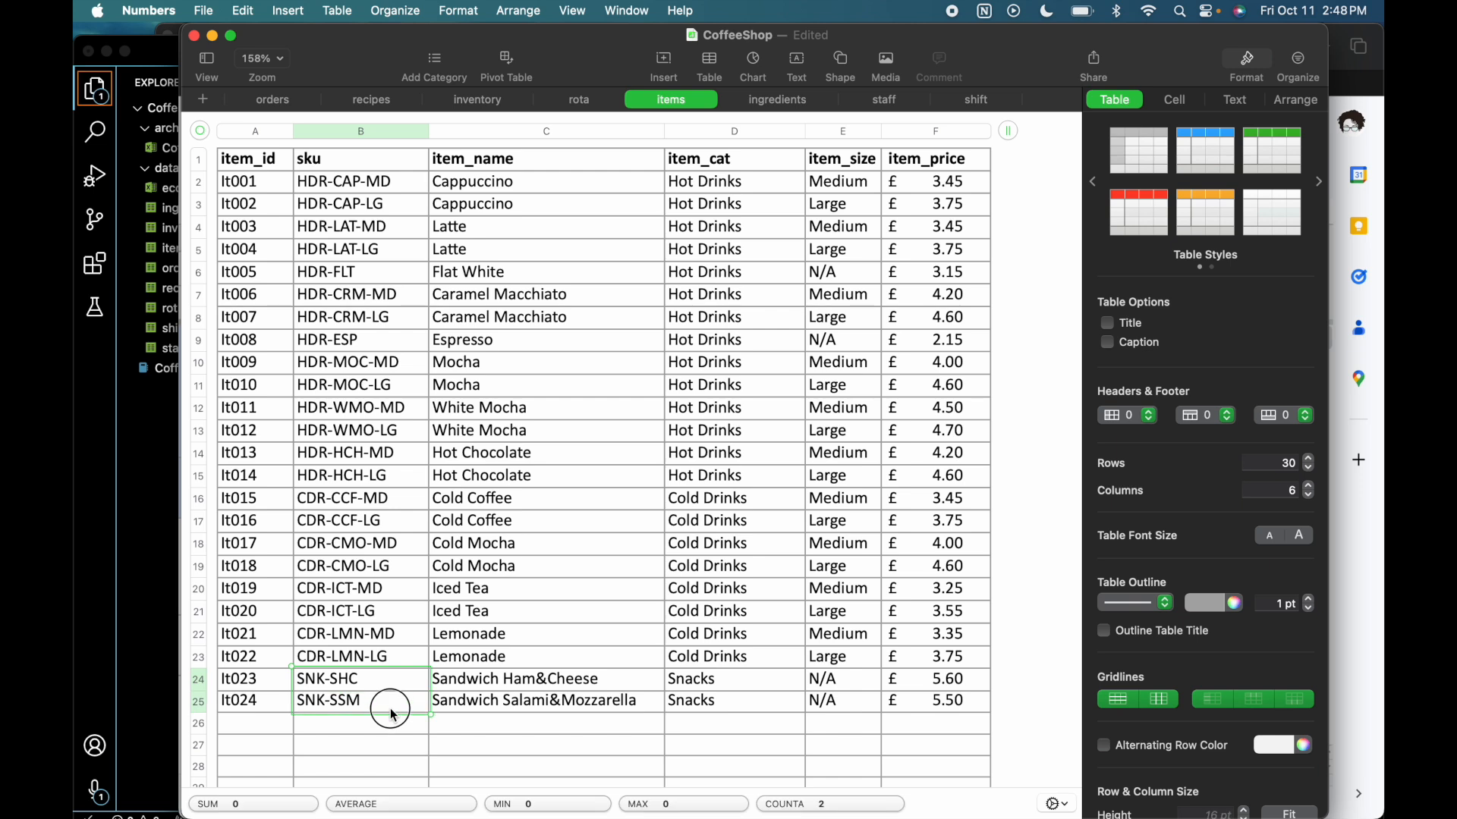
{"action": "left_click", "coordinate": [339, 686]}
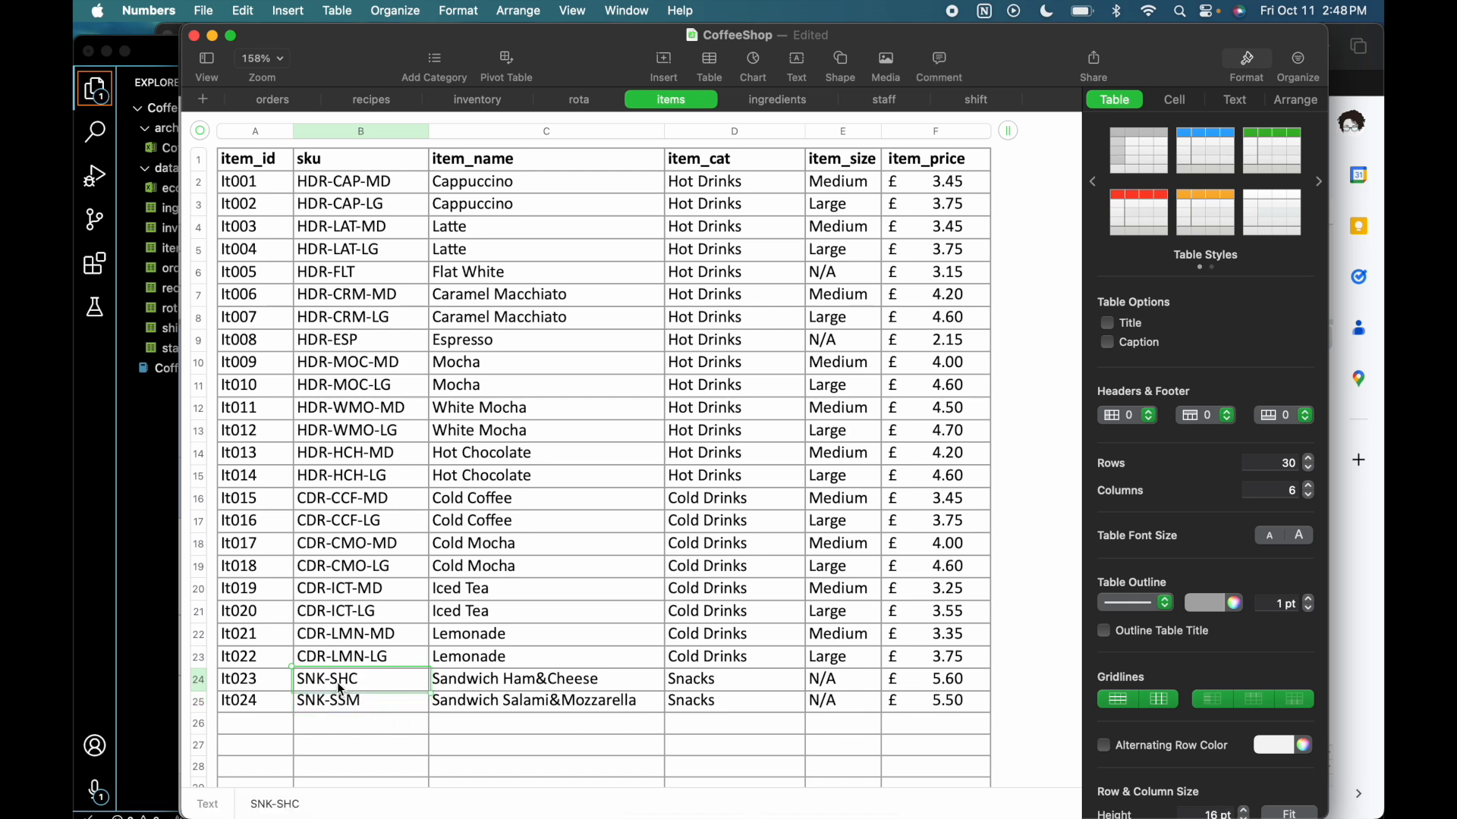
{"action": "left_click_drag", "start_coordinate": [376, 183], "coordinate": [357, 660]}
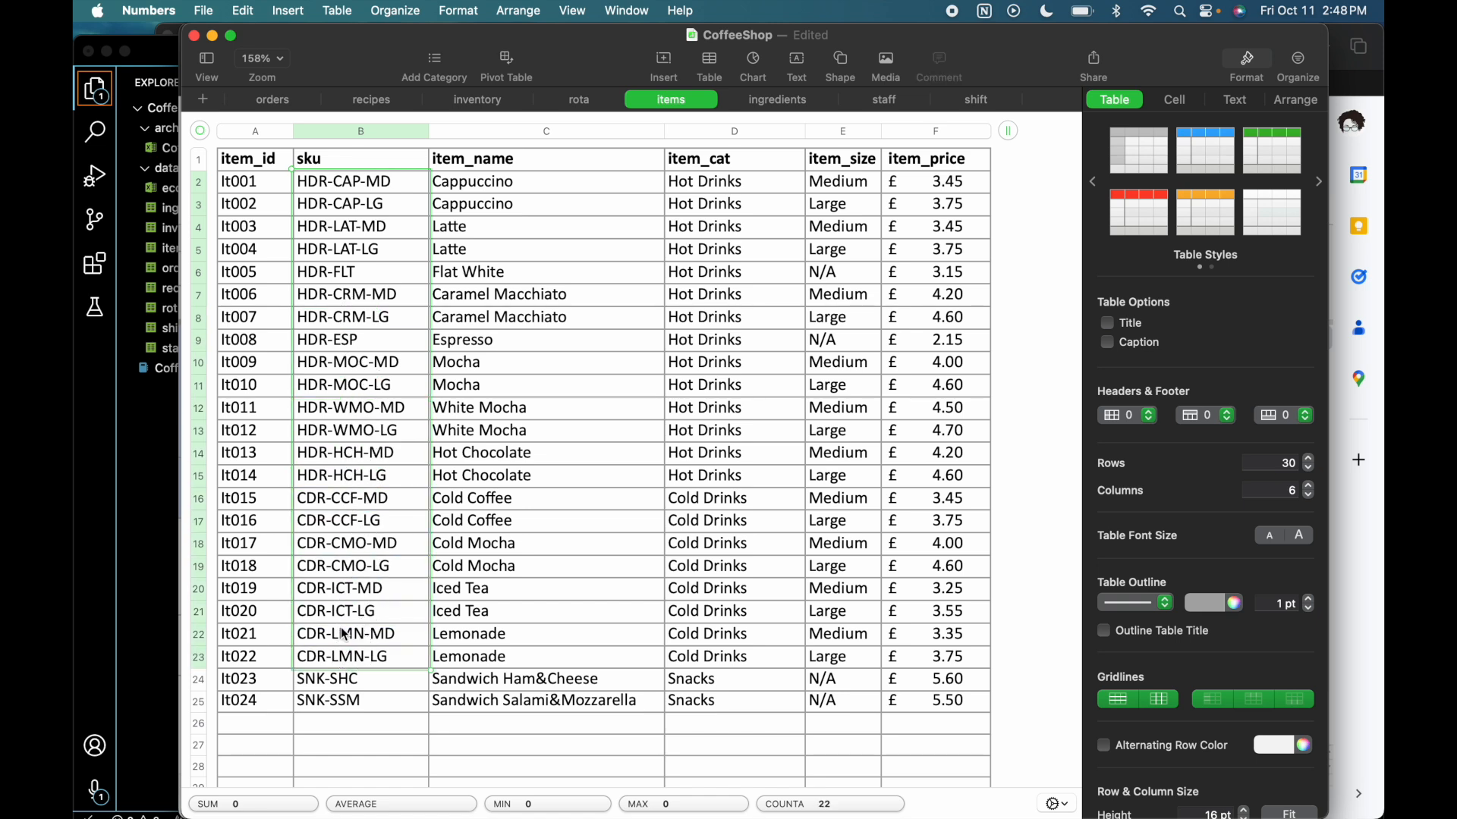
{"action": "left_click", "coordinate": [345, 660]}
{"action": "double_click", "coordinate": [344, 660]}
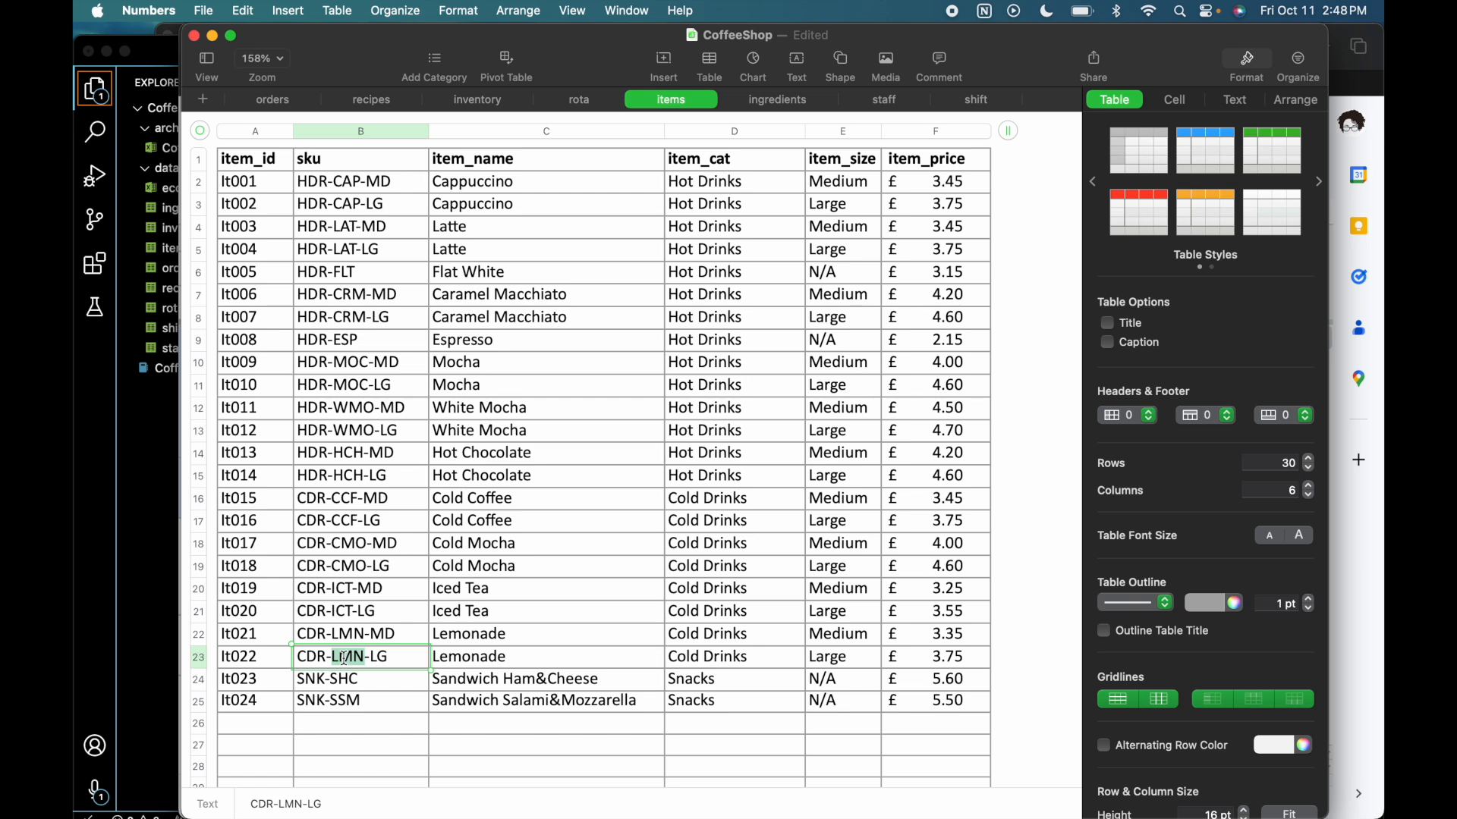
{"action": "left_click", "coordinate": [341, 681]}
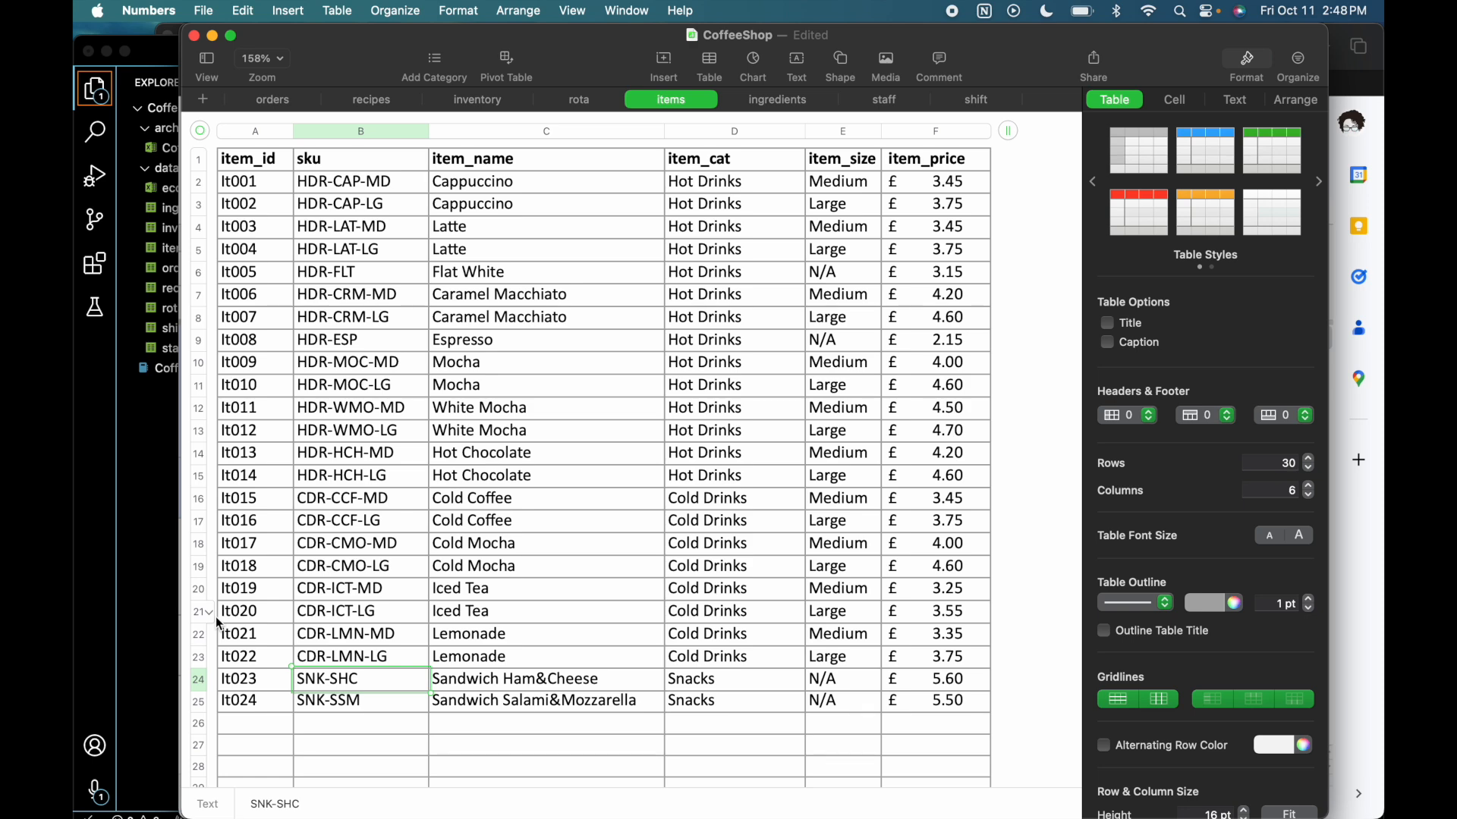
- Go back to the data dictionary in Google Sheets and read the design decisions for Menu, Menu Item and Menu Item Category cell by cell
{"action": "left_click", "coordinate": [1363, 629]}
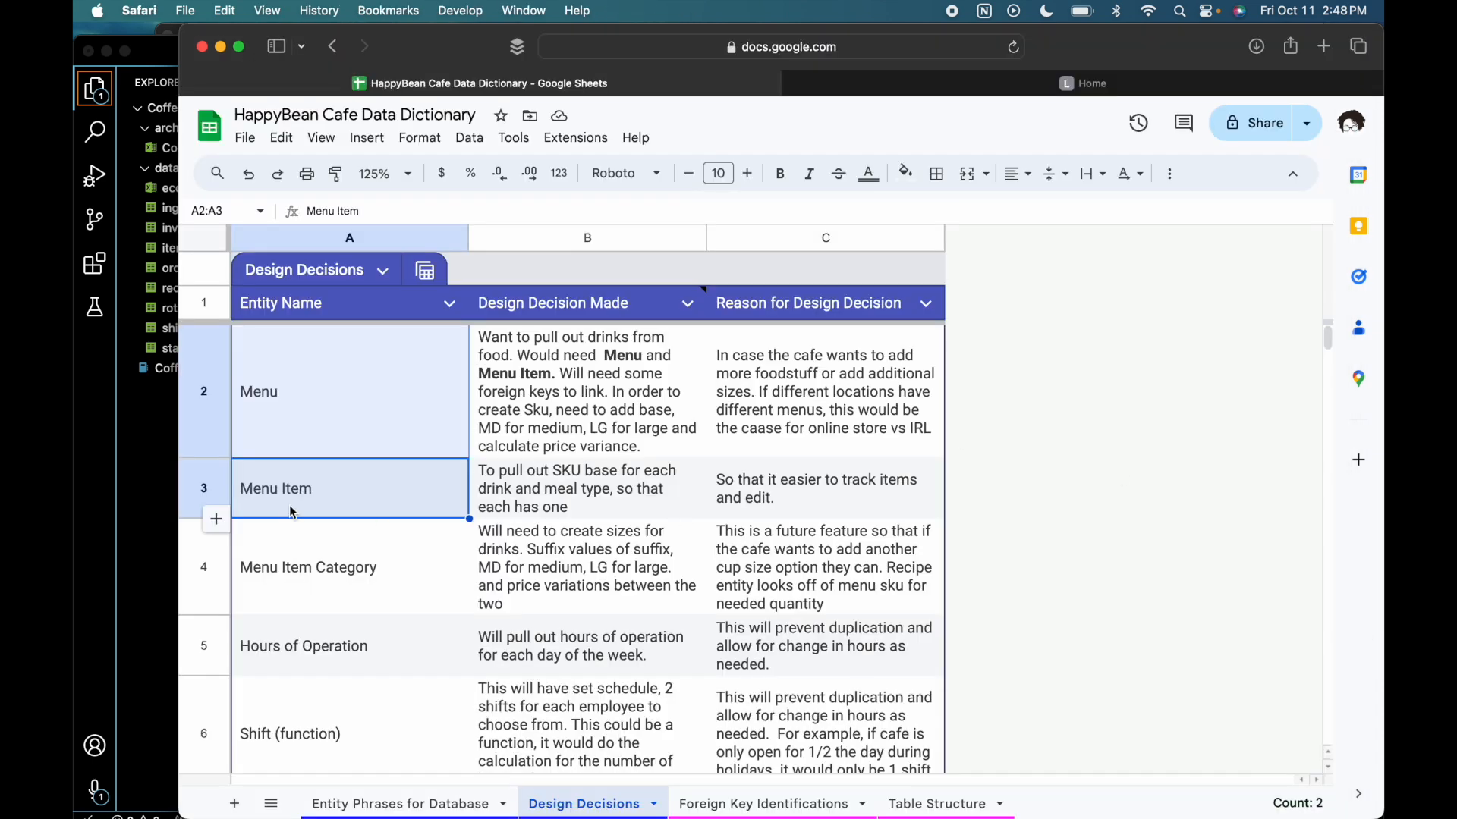
{"action": "left_click", "coordinate": [576, 404]}
{"action": "left_click", "coordinate": [568, 481]}
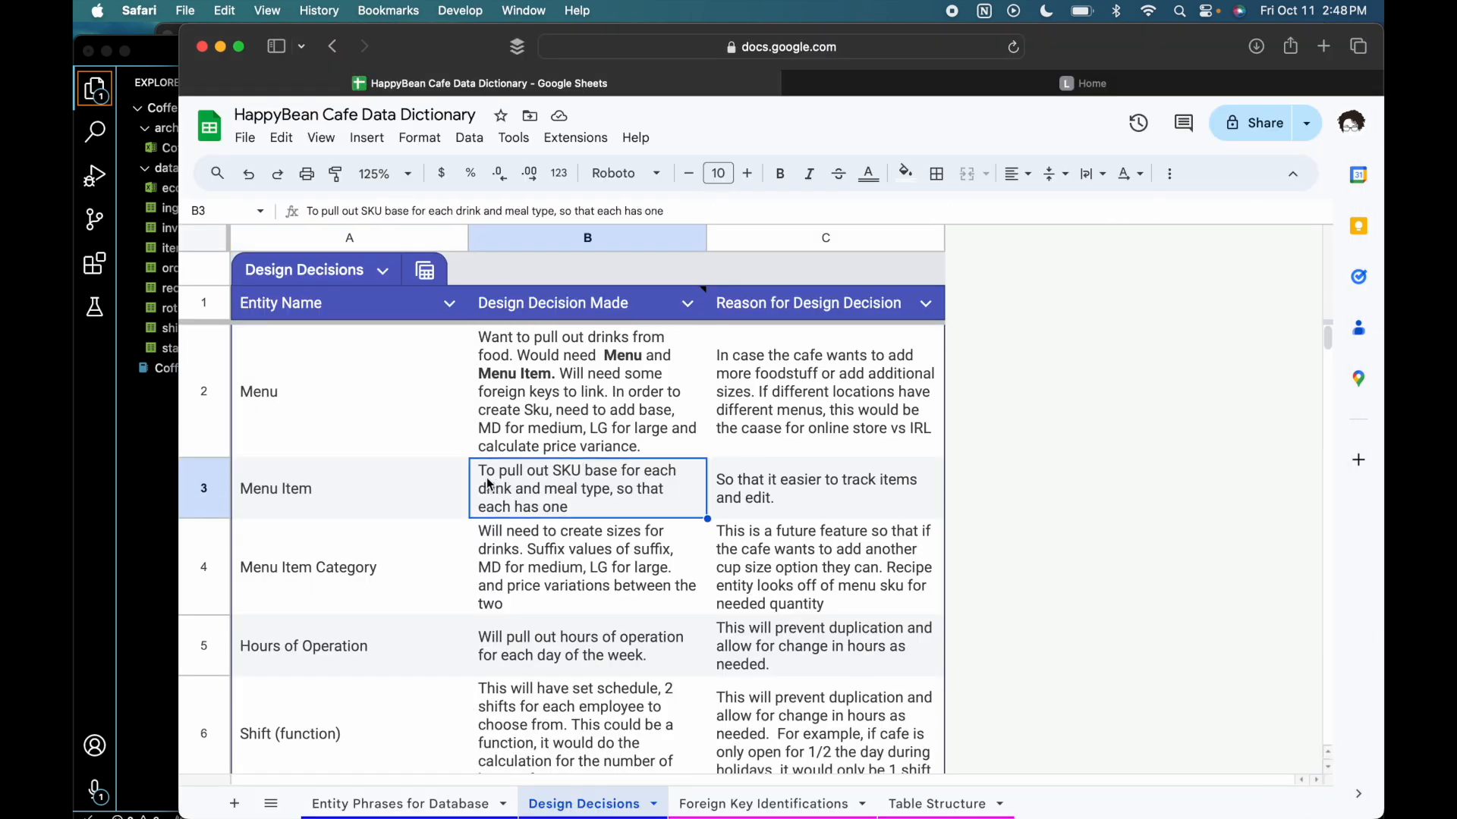
{"action": "left_click", "coordinate": [563, 401]}
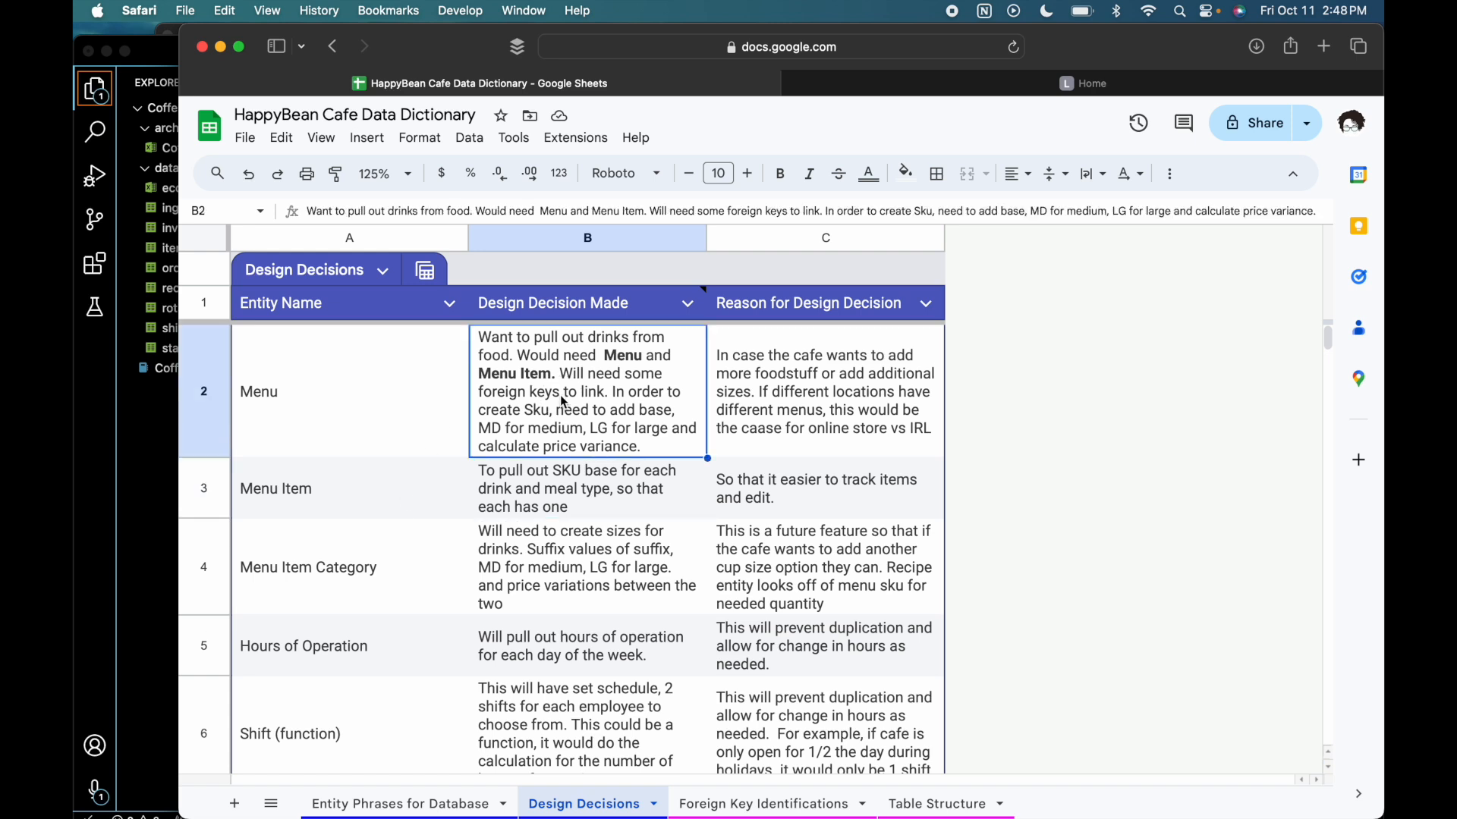
{"action": "left_click", "coordinate": [550, 477]}
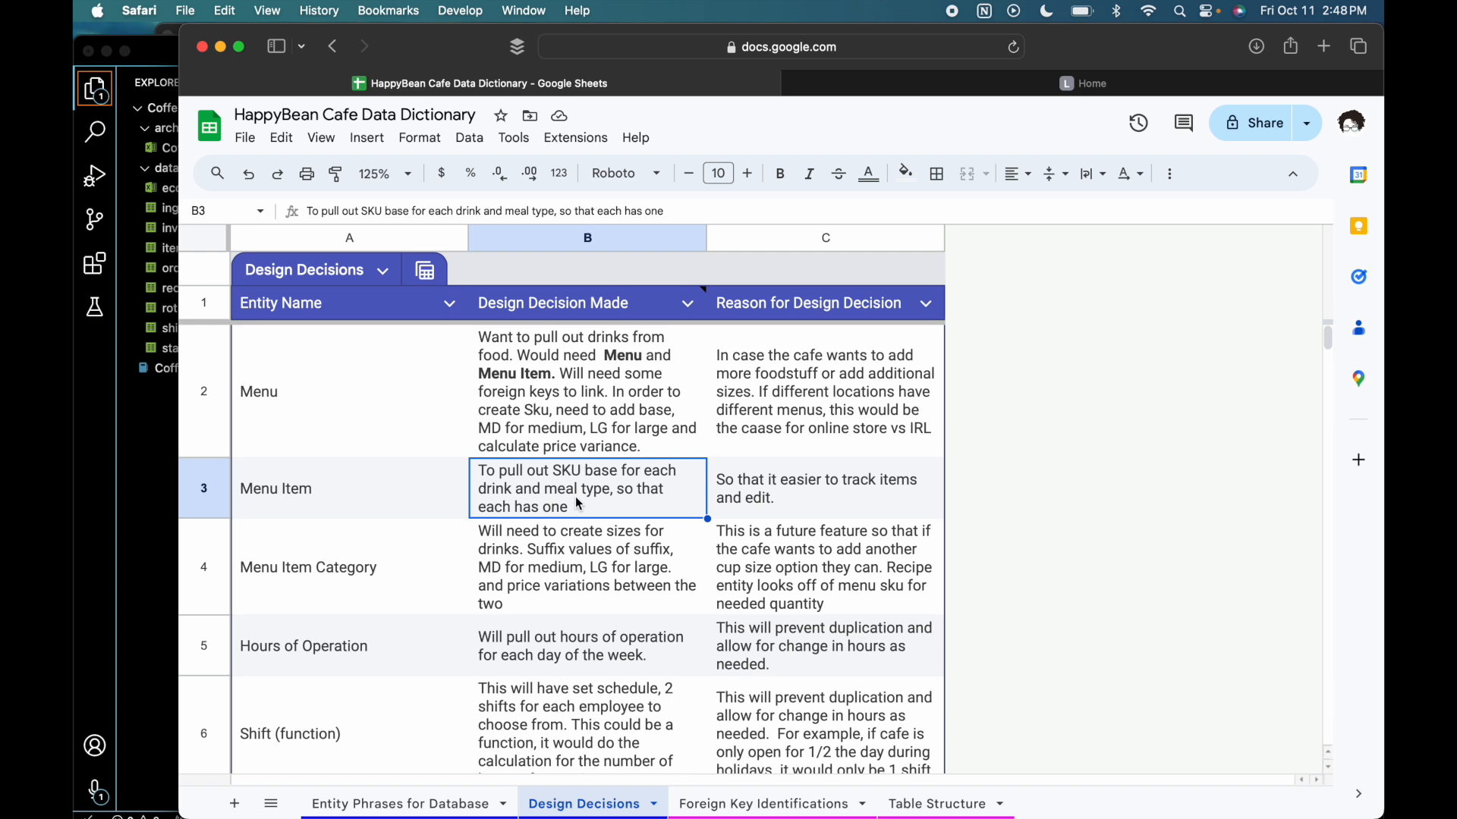
{"action": "left_click", "coordinate": [859, 507]}
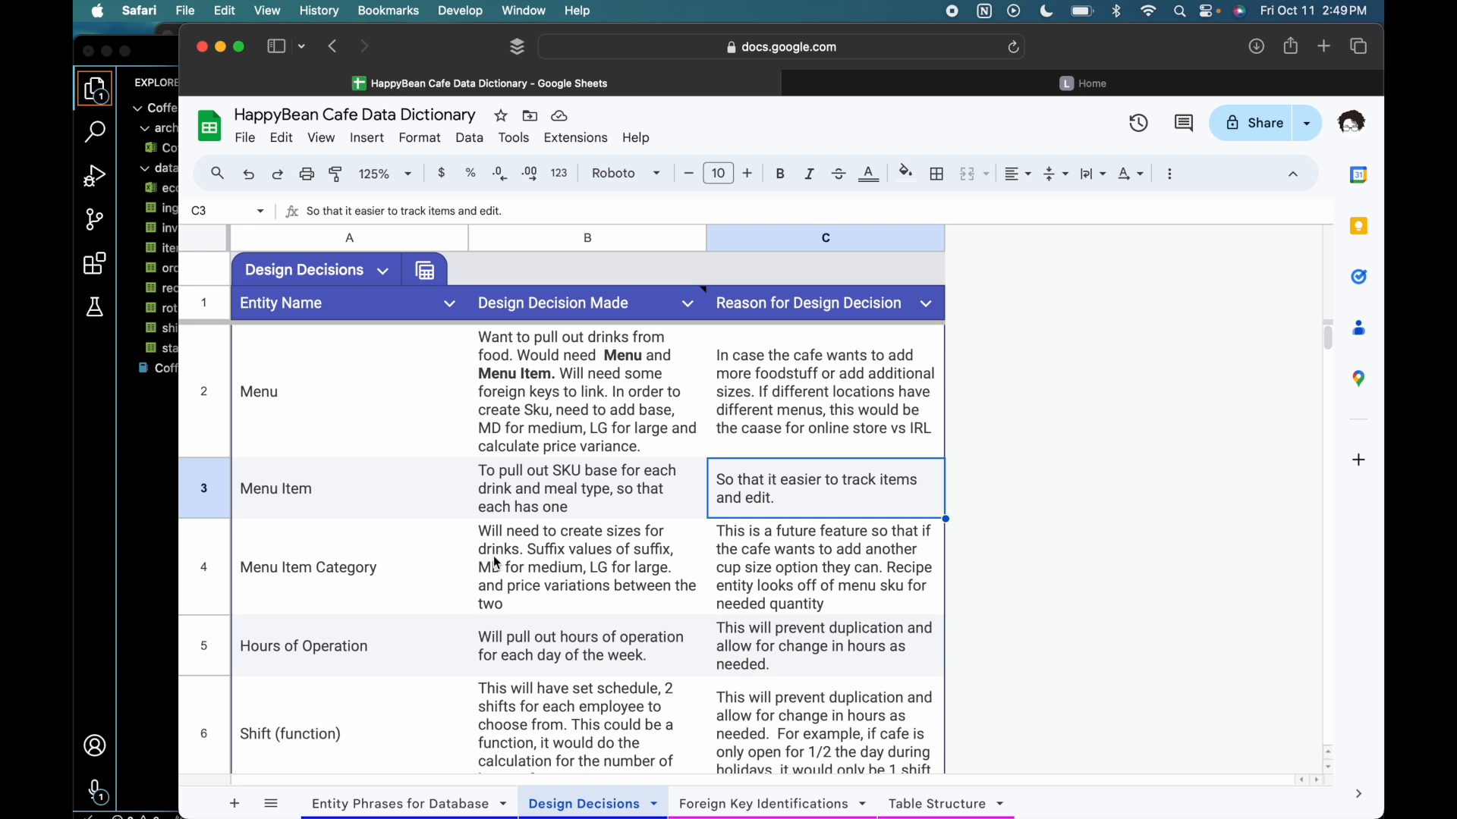
{"action": "left_click", "coordinate": [400, 569]}
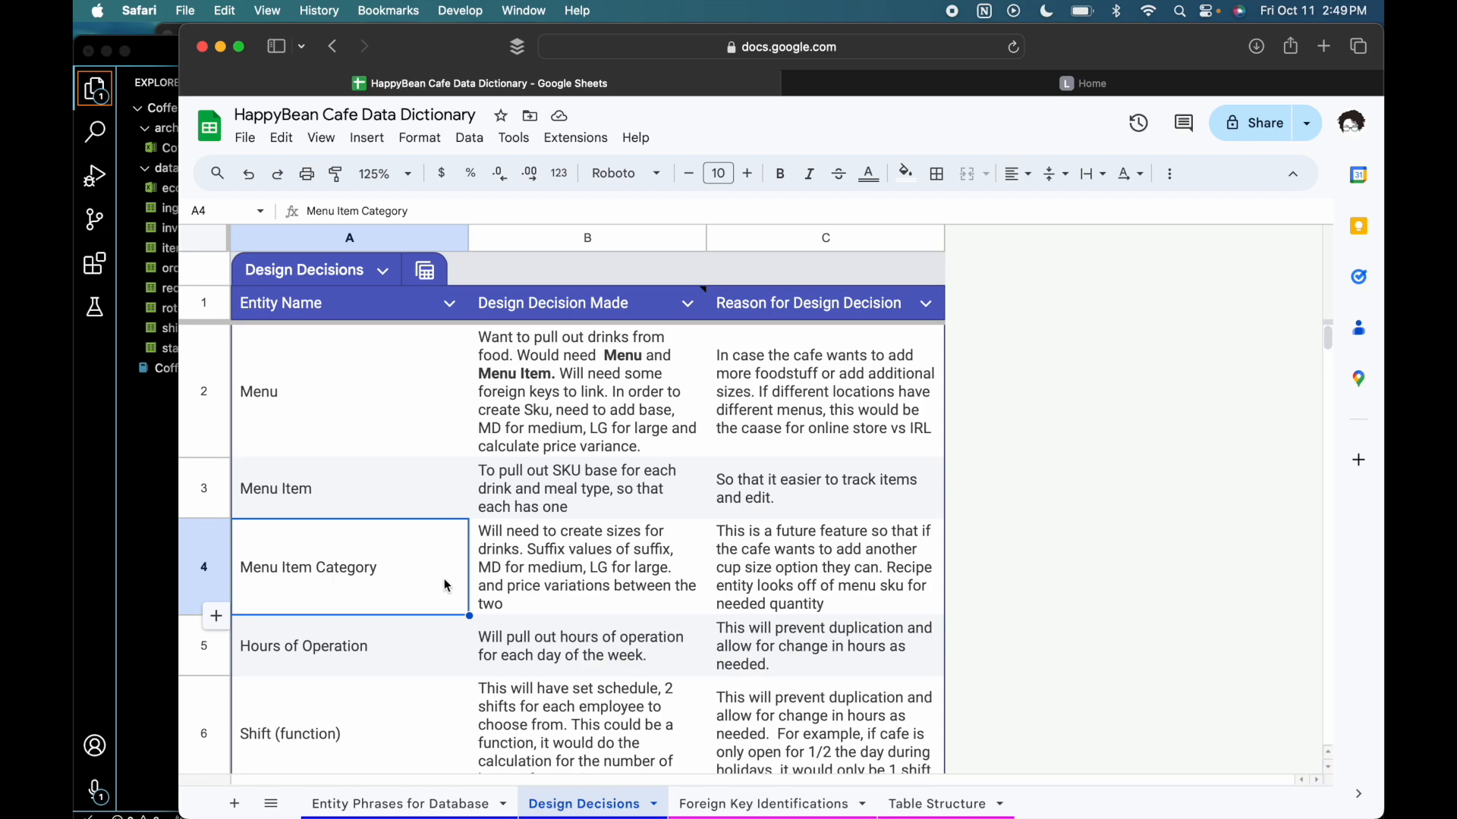
{"action": "left_click", "coordinate": [519, 594]}
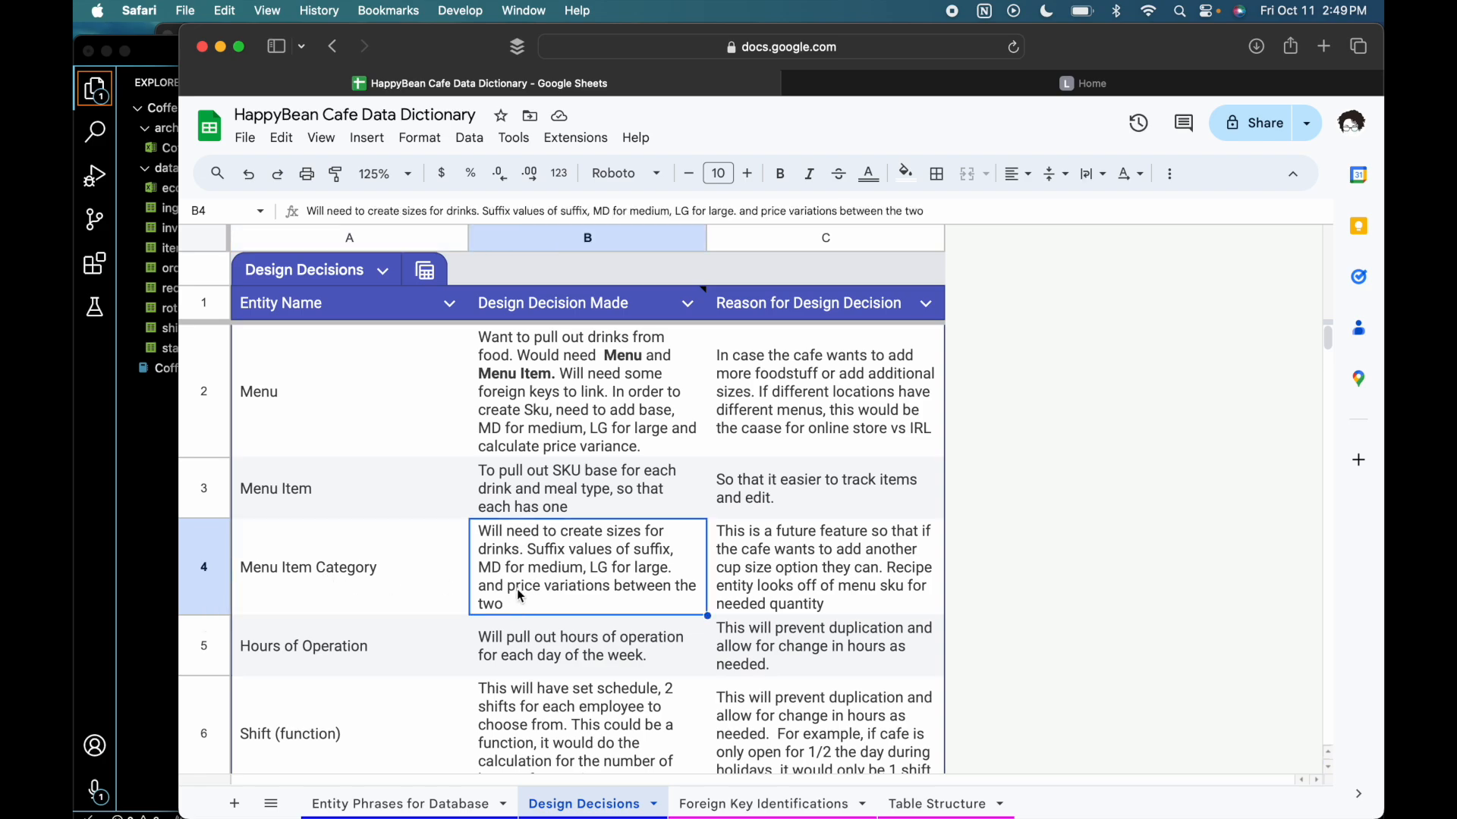
- Switch to the CoffeeShop spreadsheet in Numbers and compare the sizes and prices of the two Cappuccino rows
{"action": "key", "text": "ctrl+Up"}
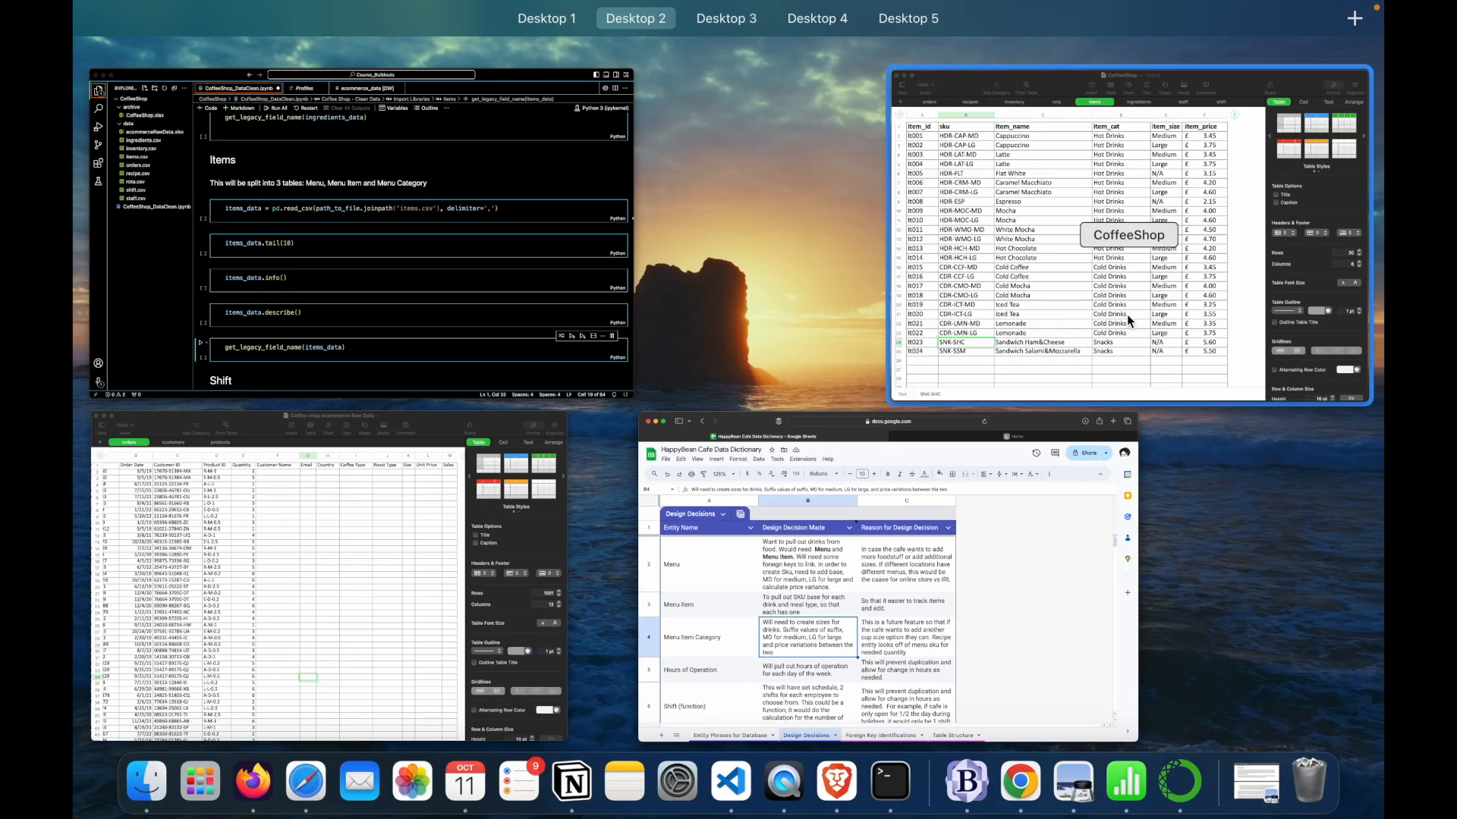
{"action": "left_click", "coordinate": [1113, 314]}
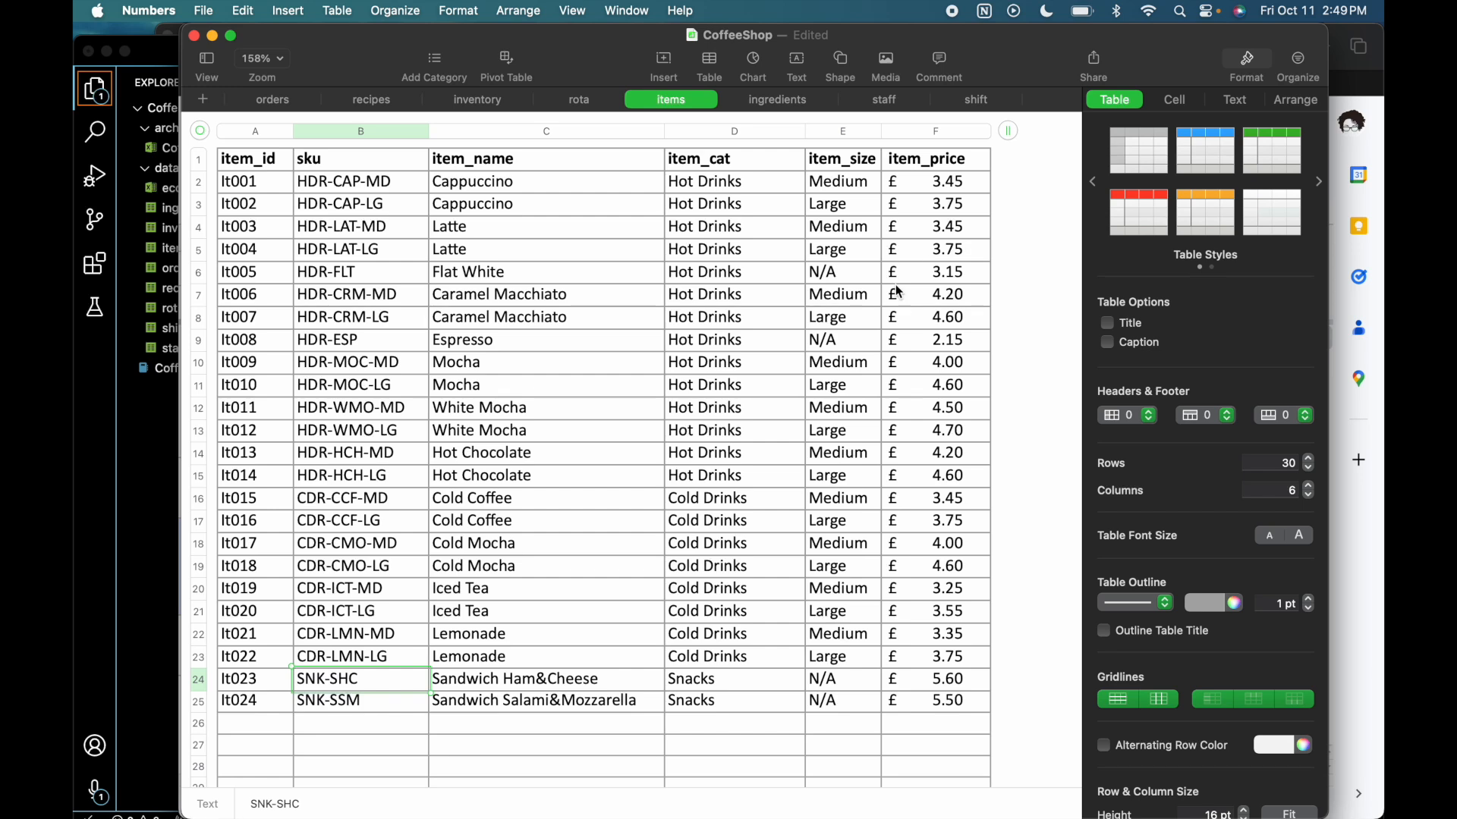
{"action": "left_click", "coordinate": [947, 210]}
{"action": "left_click", "coordinate": [951, 190]}
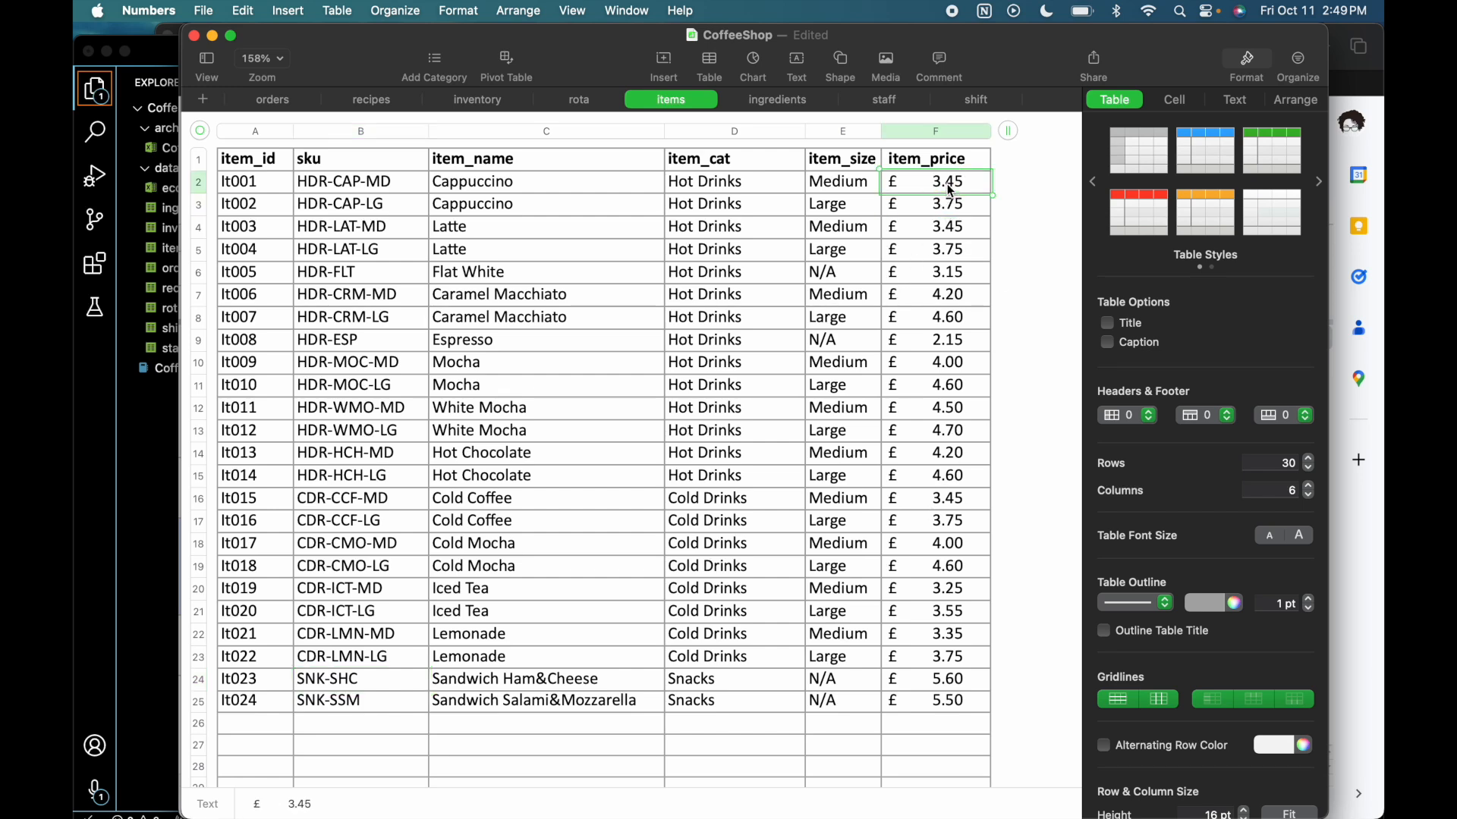
{"action": "left_click_drag", "start_coordinate": [962, 211], "coordinate": [814, 176]}
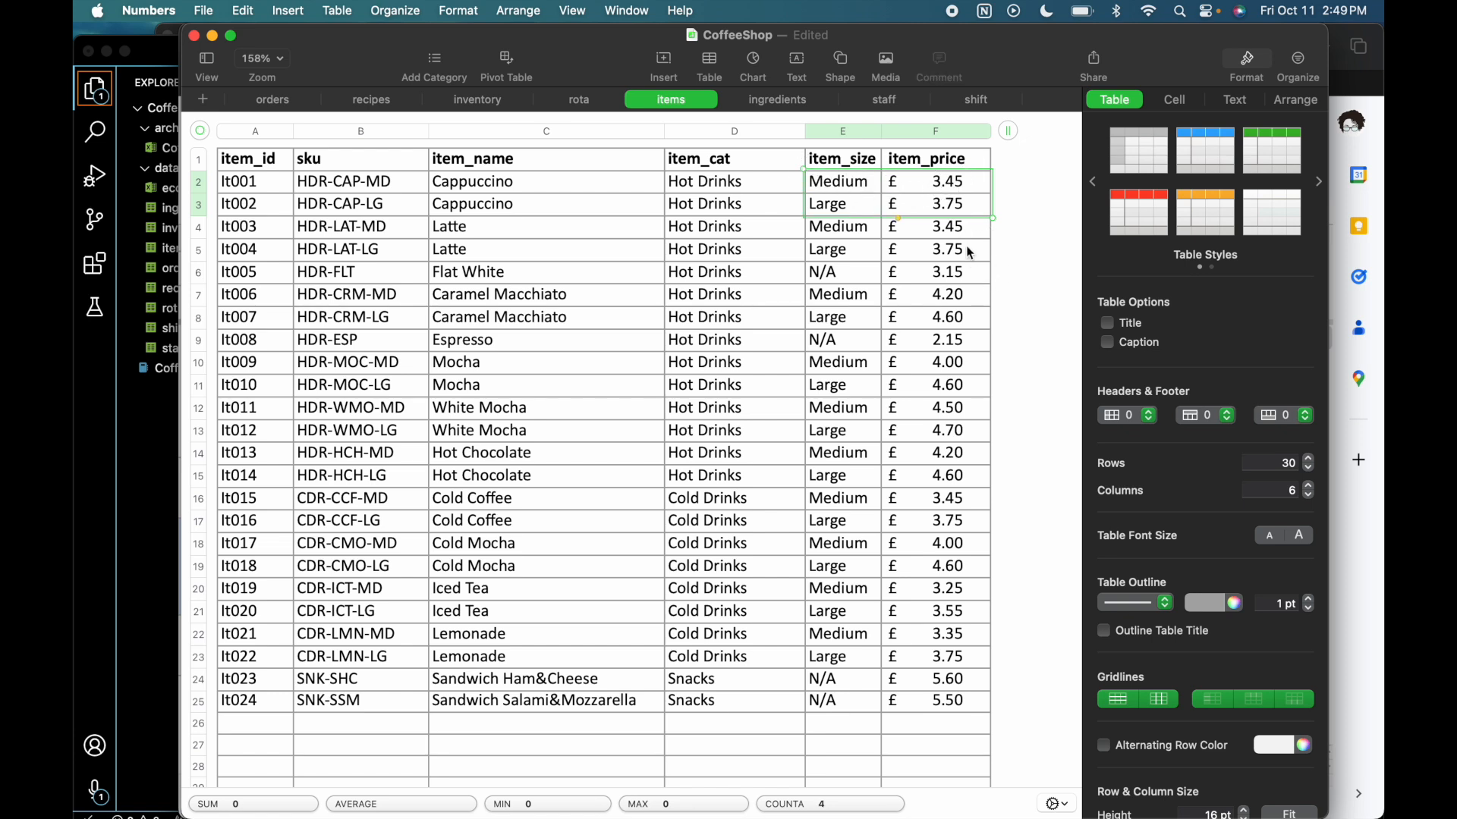
- Compare the sizes and prices of the two Latte rows, and switch to Entity Phrases for Database in the Google Sheets data dictionary
{"action": "left_click_drag", "start_coordinate": [965, 247], "coordinate": [827, 227]}
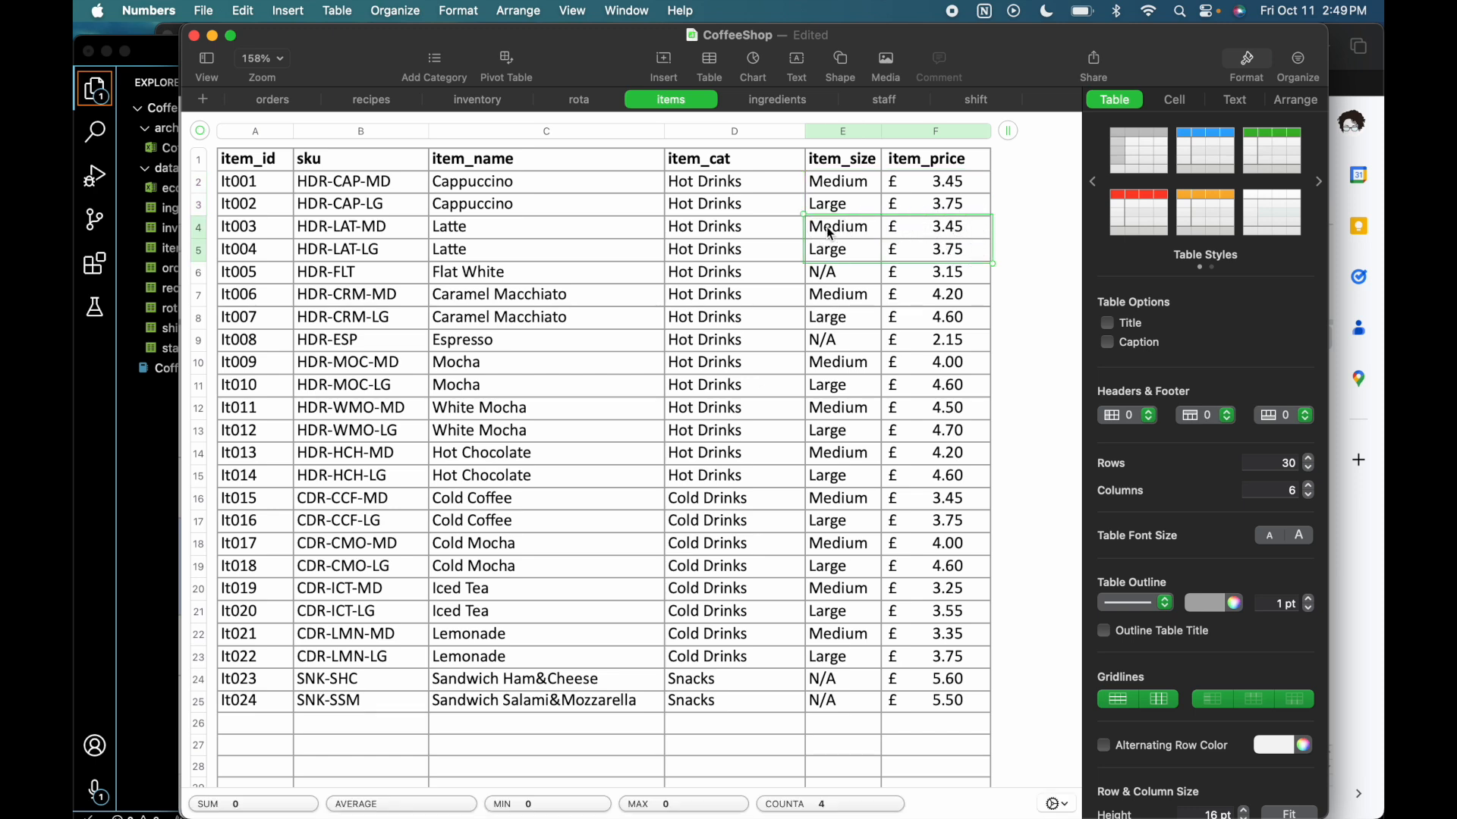
{"action": "left_click", "coordinate": [1365, 640]}
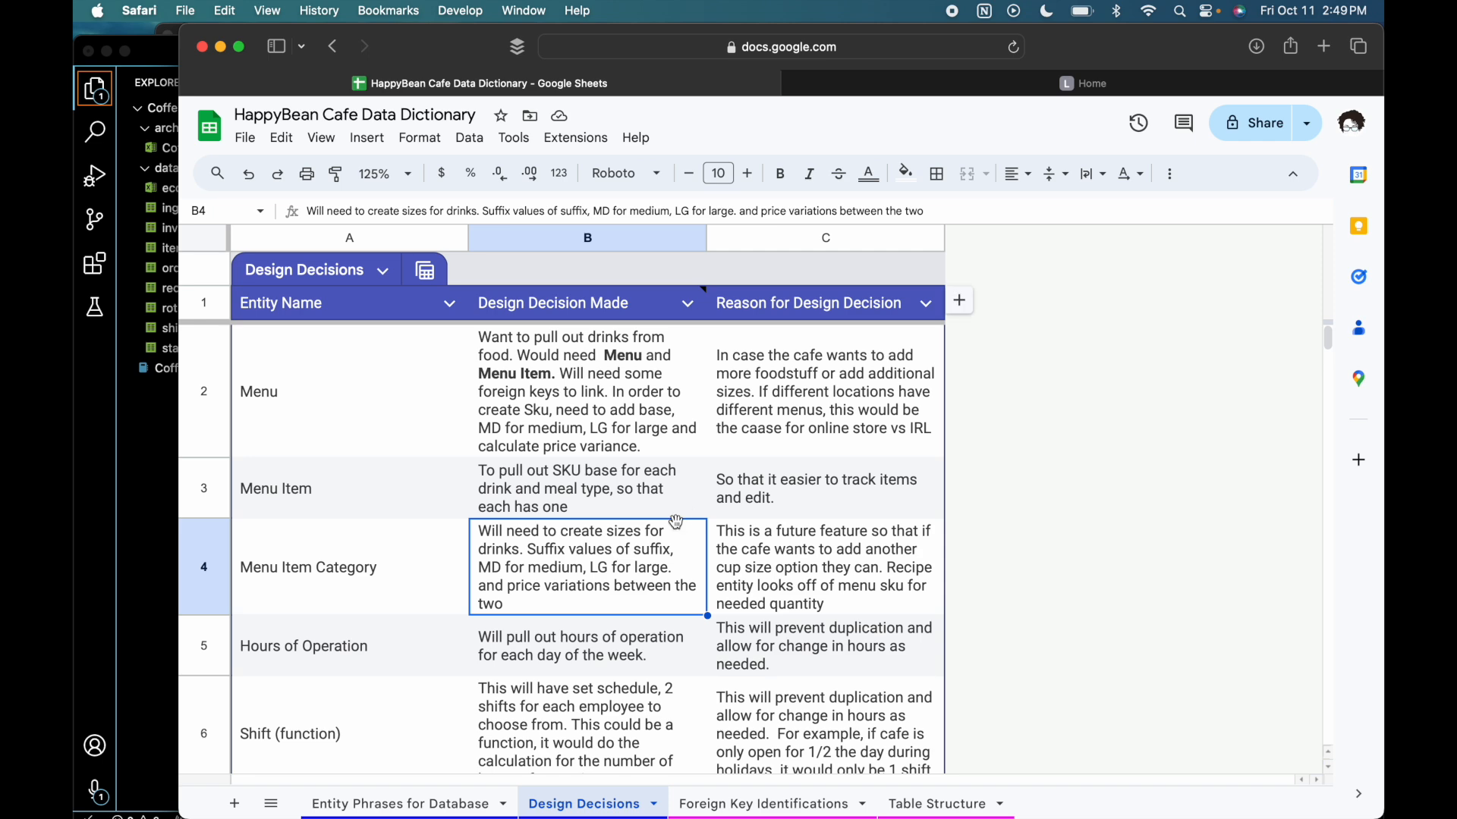
{"action": "left_click", "coordinate": [399, 489]}
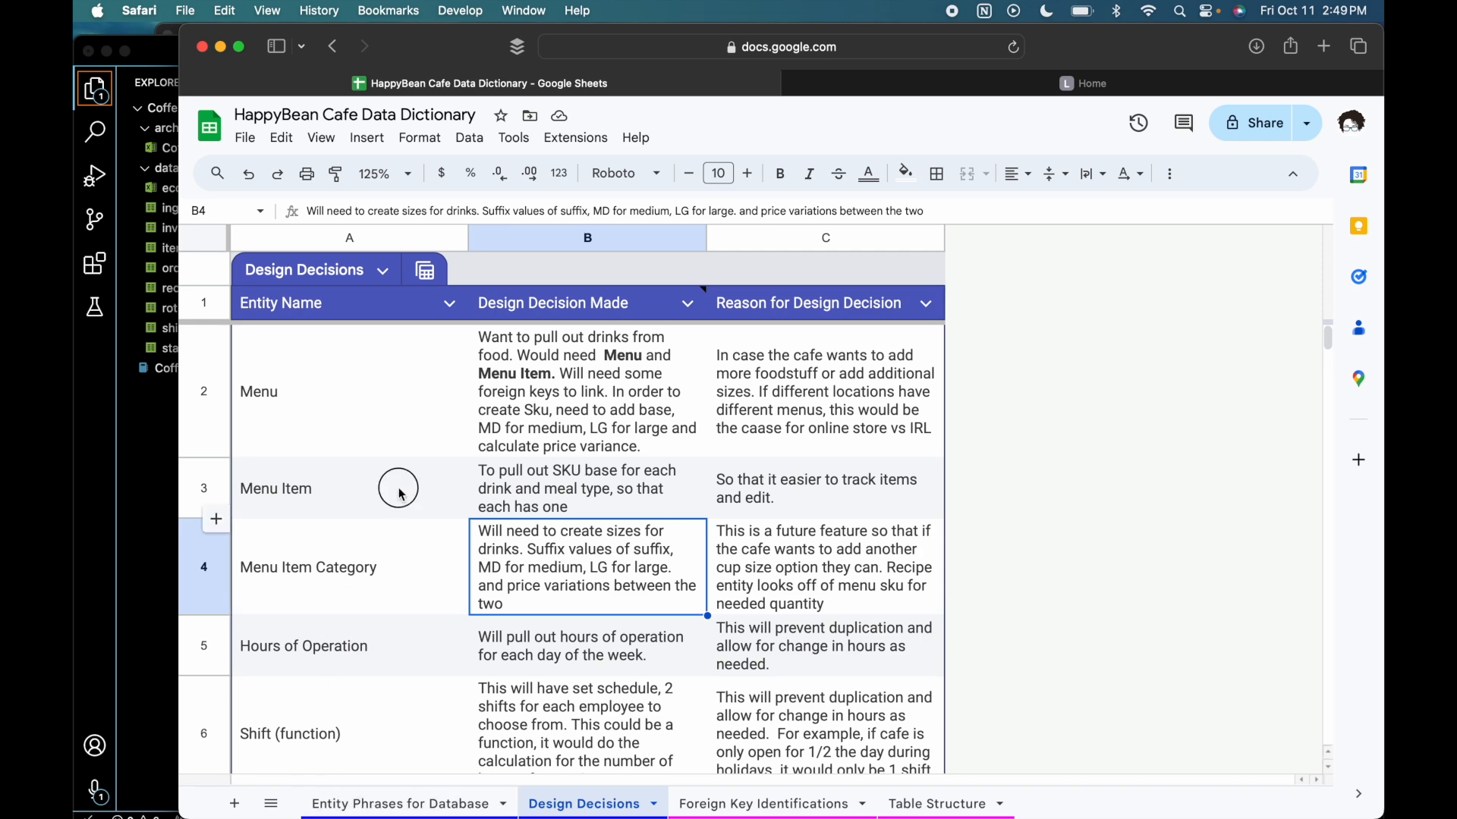
{"action": "left_click", "coordinate": [444, 804]}
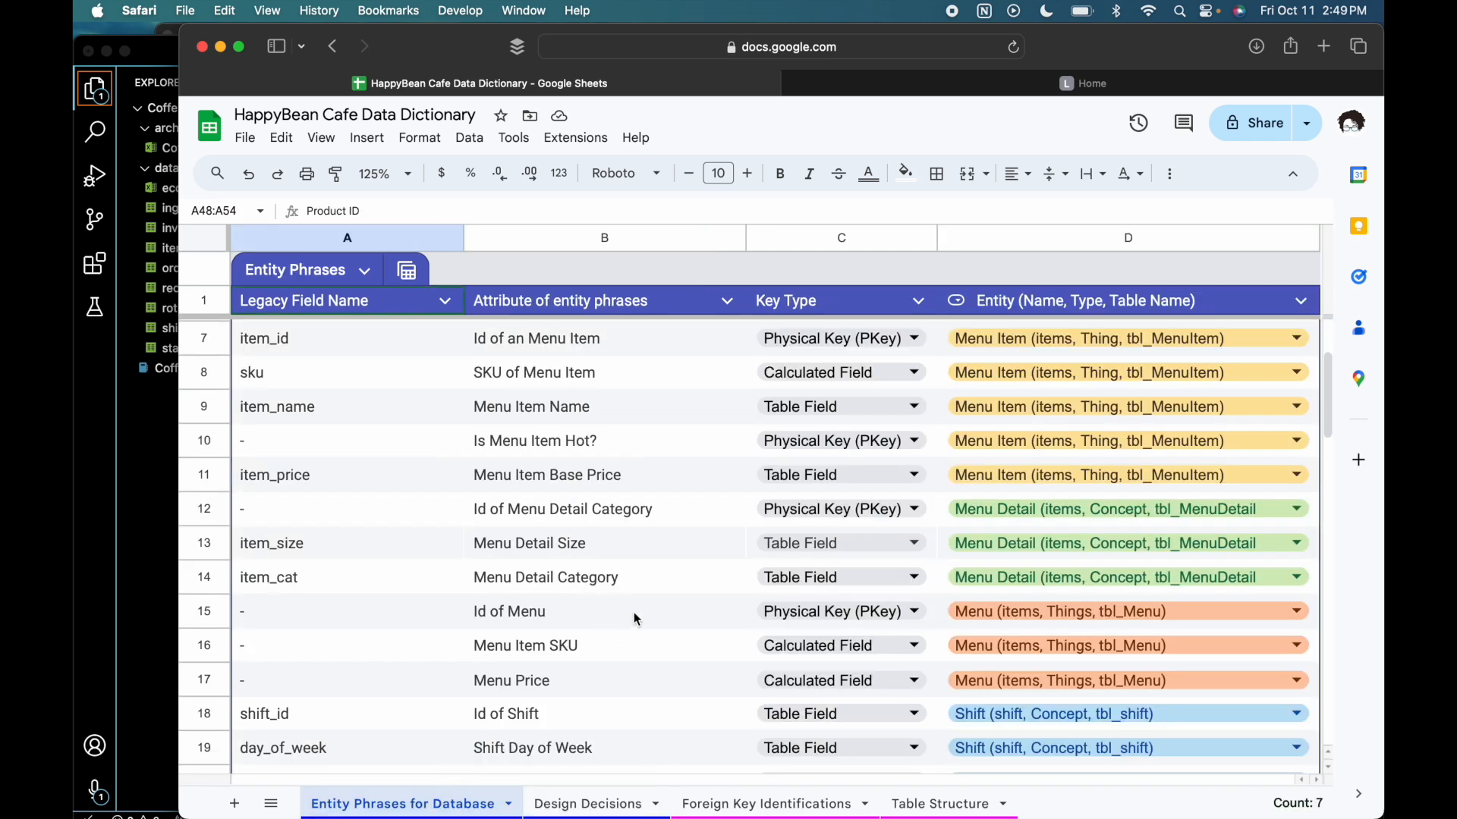
- Review the entity assignment of item_id and the attributes Id of Menu Detail Category and Menu Item Base Price
{"action": "double_click", "coordinate": [985, 338]}
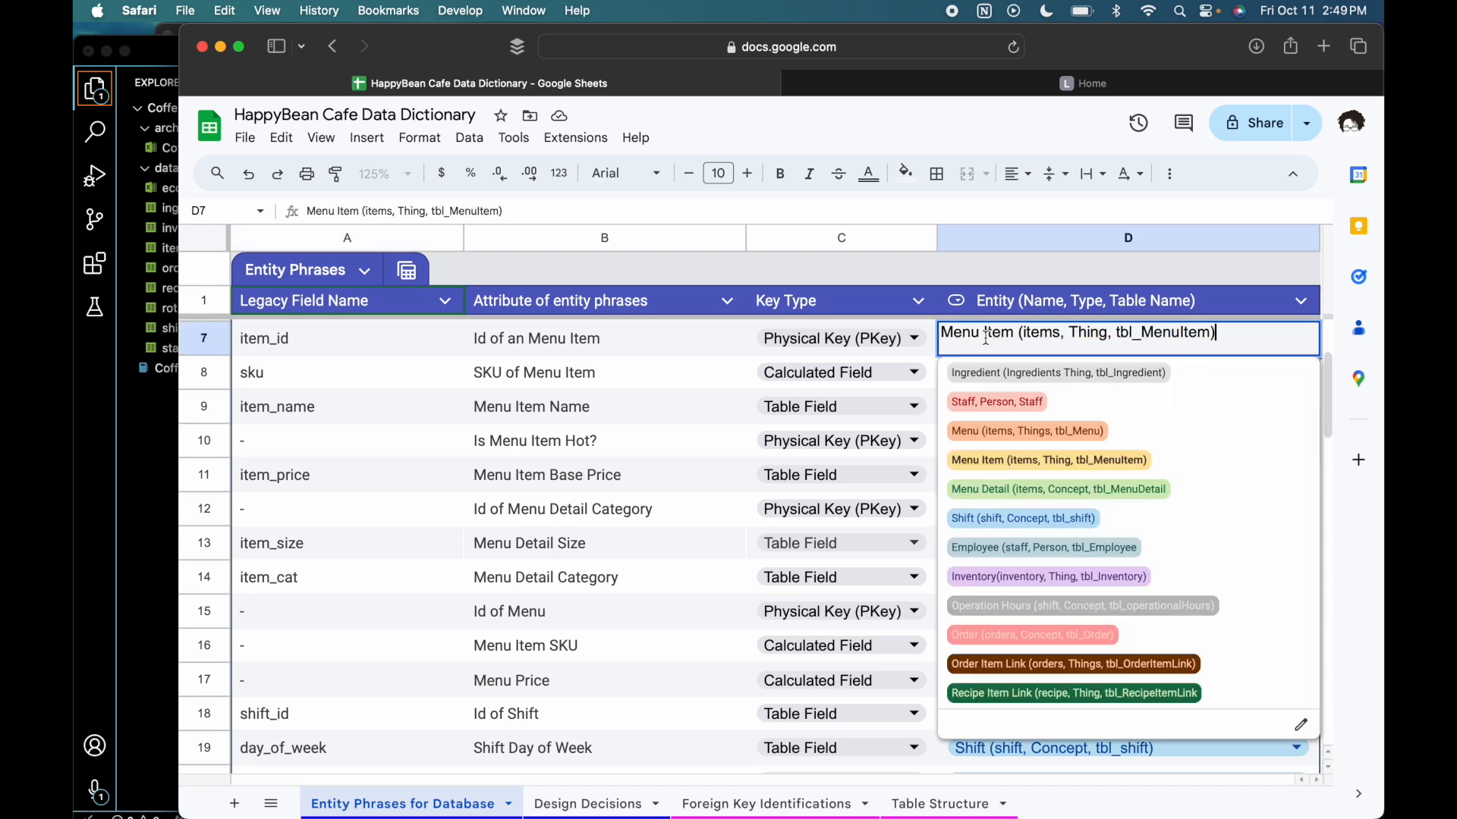
{"action": "left_click", "coordinate": [601, 491]}
{"action": "left_click", "coordinate": [647, 510]}
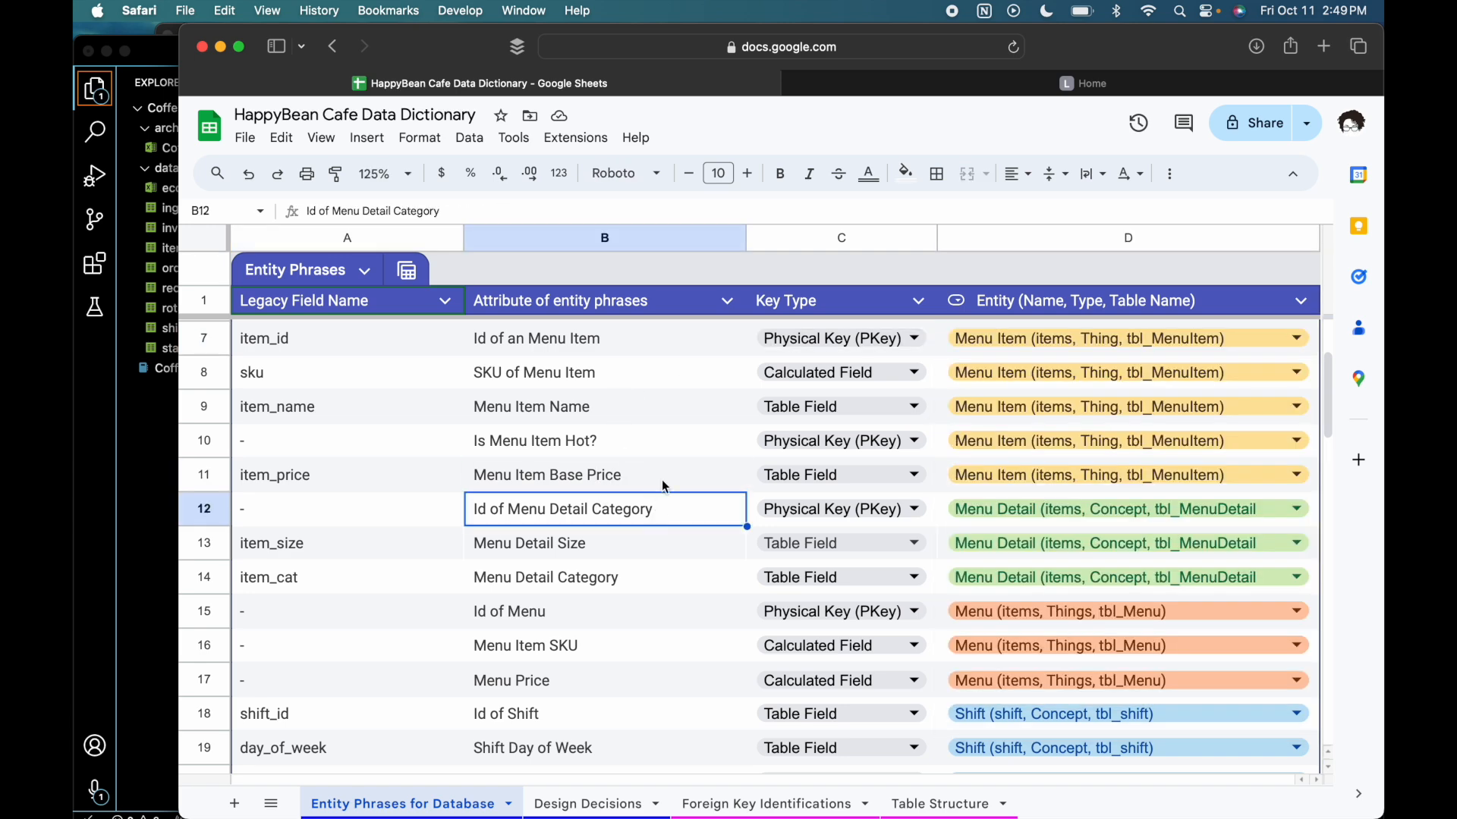
{"action": "left_click", "coordinate": [664, 486]}
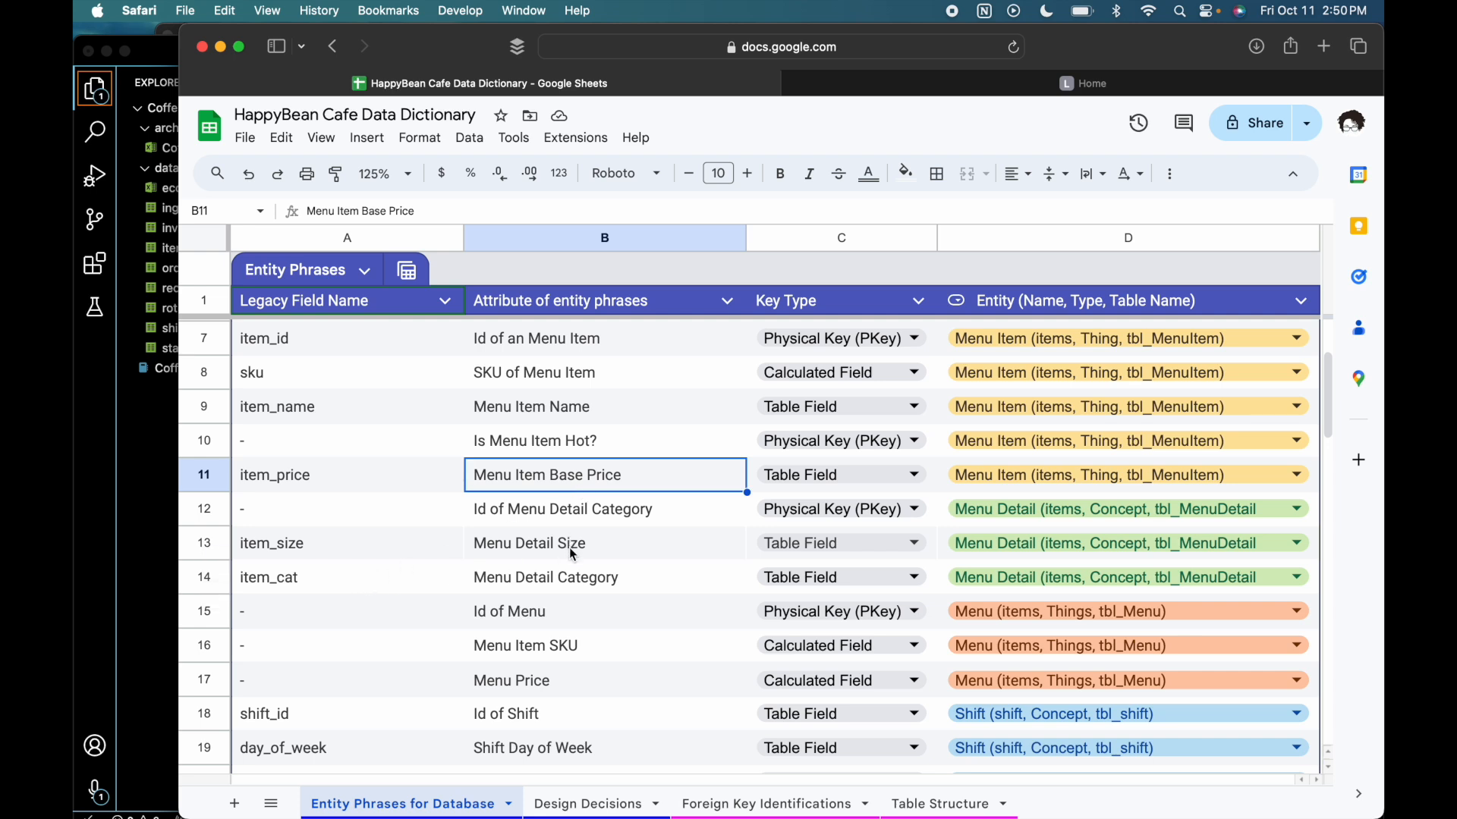
- Examine the Menu entity's attributes Id of Menu, Menu Item SKU and Menu Price
{"action": "scroll", "coordinate": [915, 539], "scroll_direction": "up", "scroll_amount": 1}
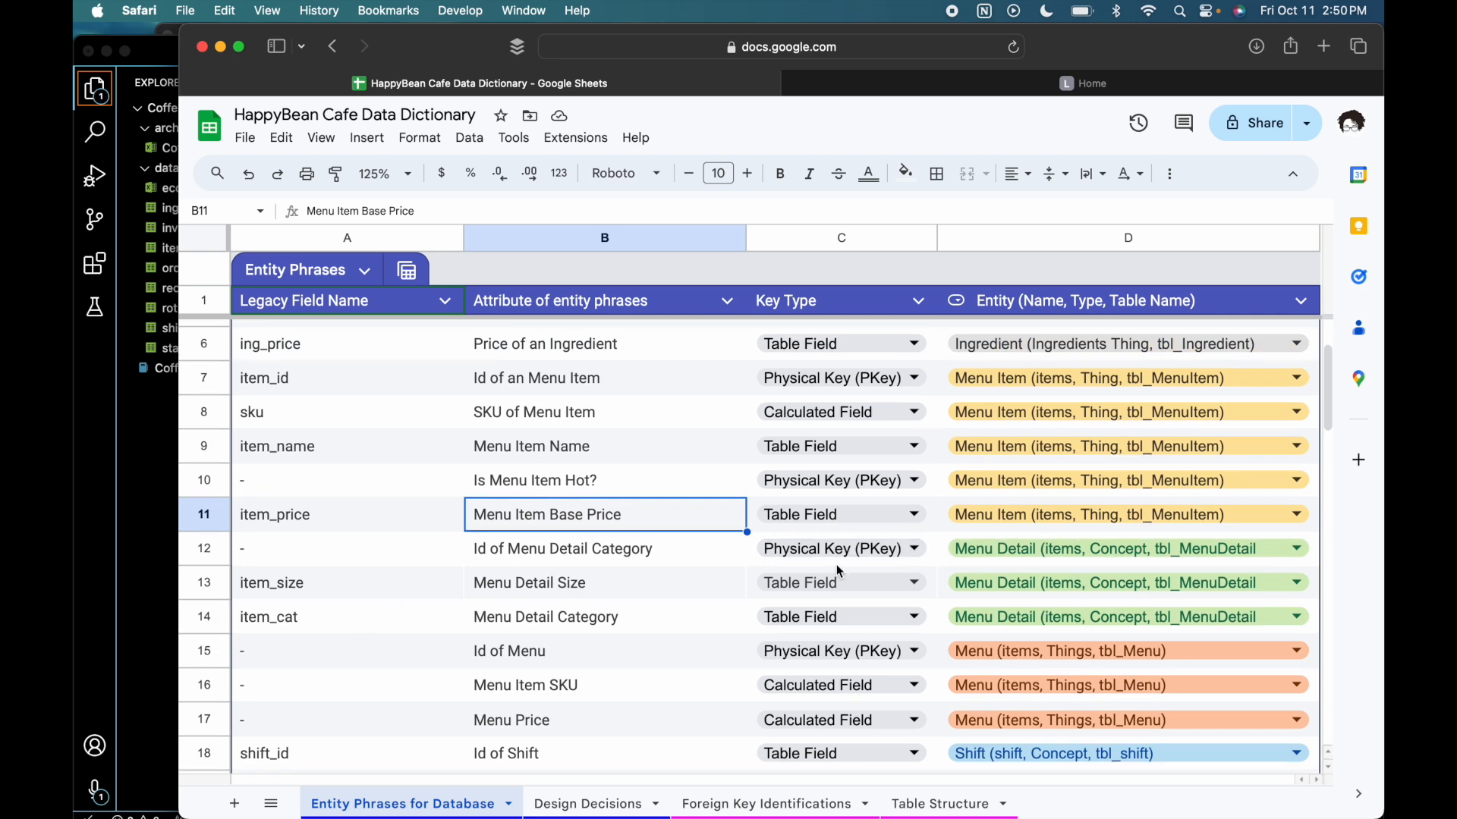
{"action": "left_click_drag", "start_coordinate": [657, 720], "coordinate": [651, 657]}
{"action": "scroll", "coordinate": [650, 660], "scroll_direction": "down", "scroll_amount": 3}
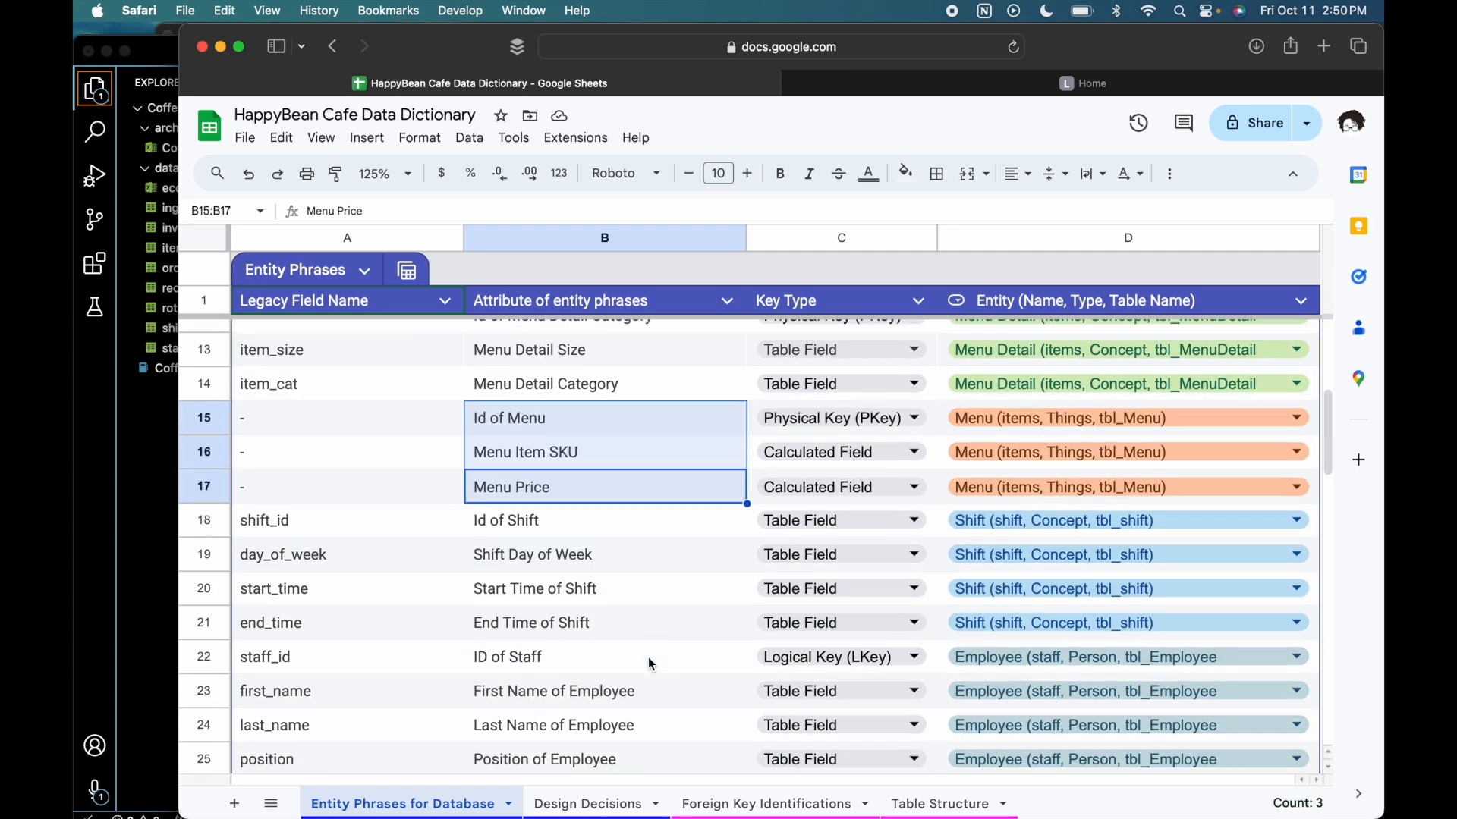
{"action": "left_click", "coordinate": [671, 474]}
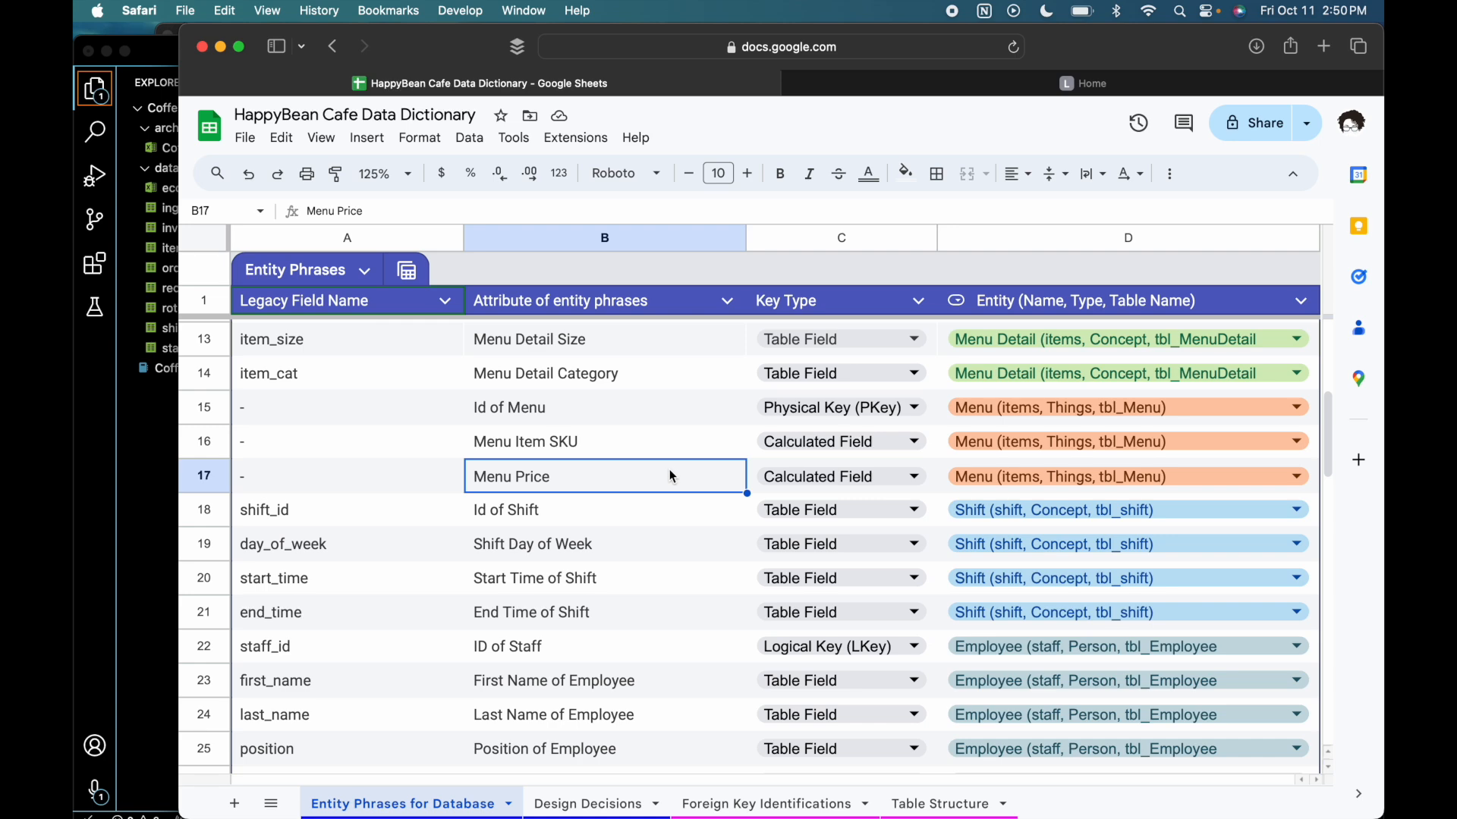
- Examine the Shift and Employee attributes in the entity phrases, down to Salary per Hour of Employee
{"action": "scroll", "coordinate": [669, 469], "scroll_direction": "down", "scroll_amount": 5}
{"action": "scroll", "coordinate": [669, 469], "scroll_direction": "up", "scroll_amount": 4}
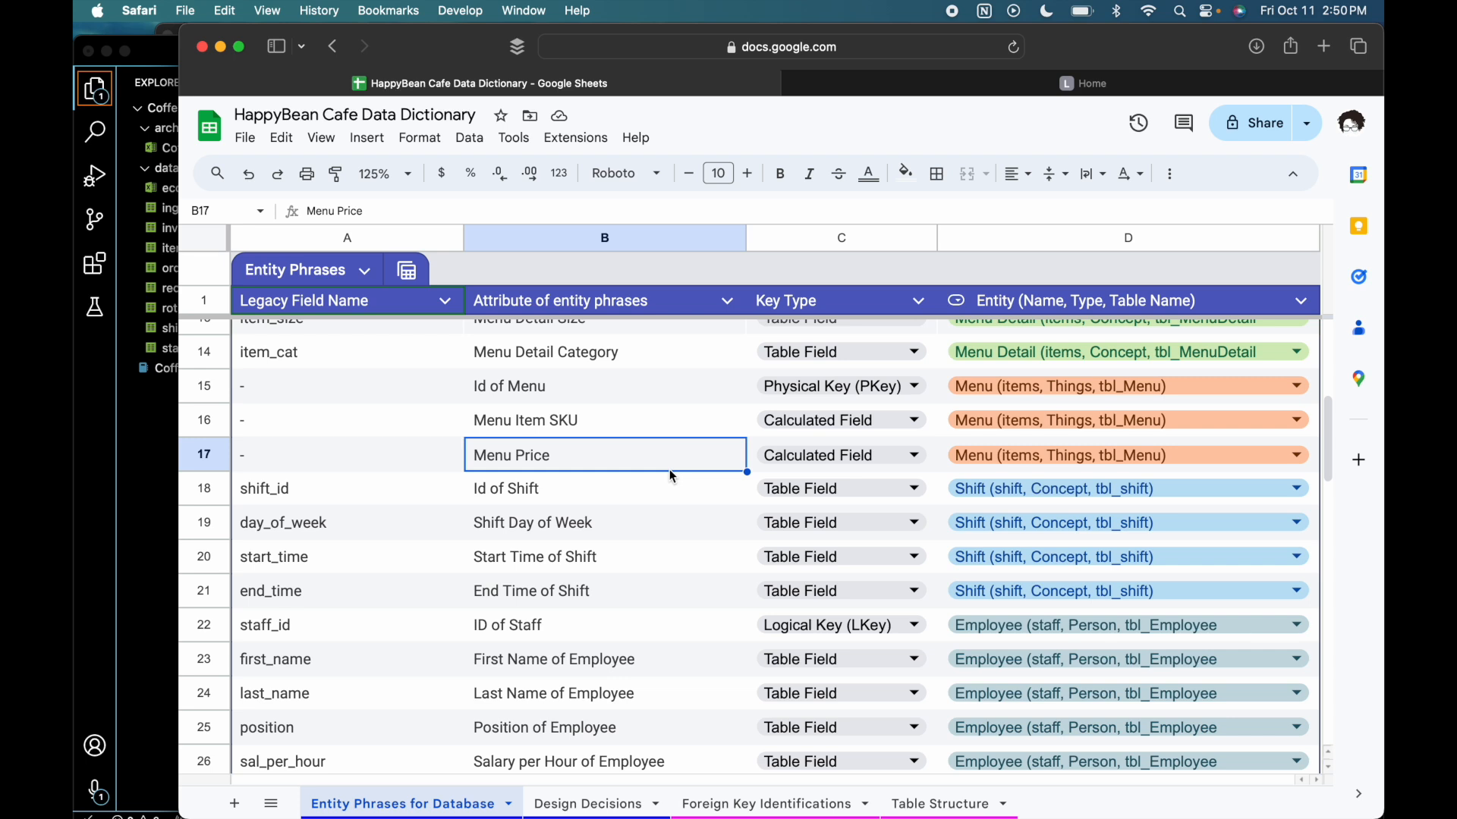
{"action": "left_click_drag", "start_coordinate": [653, 489], "coordinate": [692, 651]}
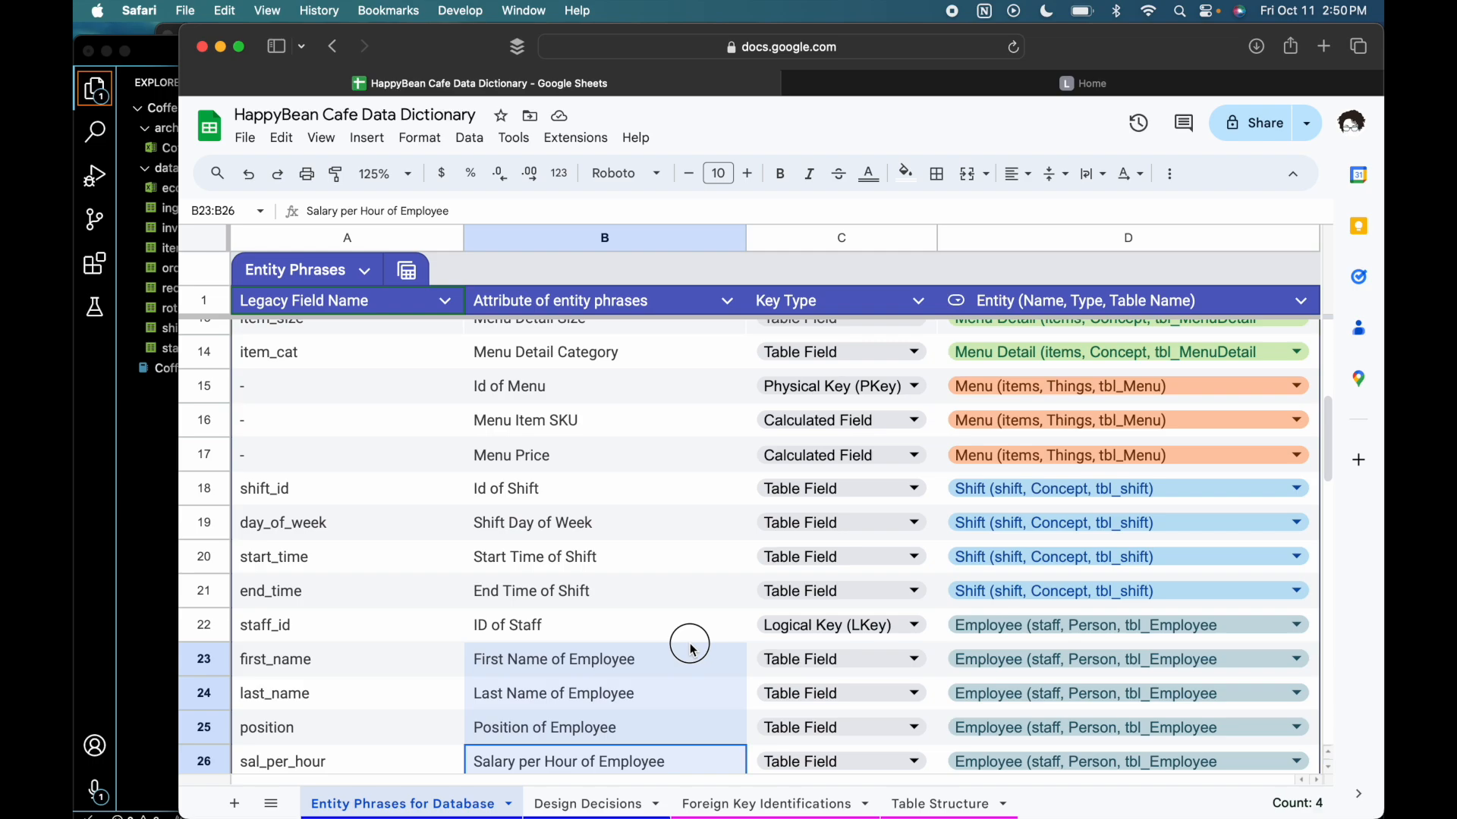
- Switch to the CoffeeShop spreadsheet in Numbers and look through the staff, shift and rota data
{"action": "key", "text": "ctrl+Up"}
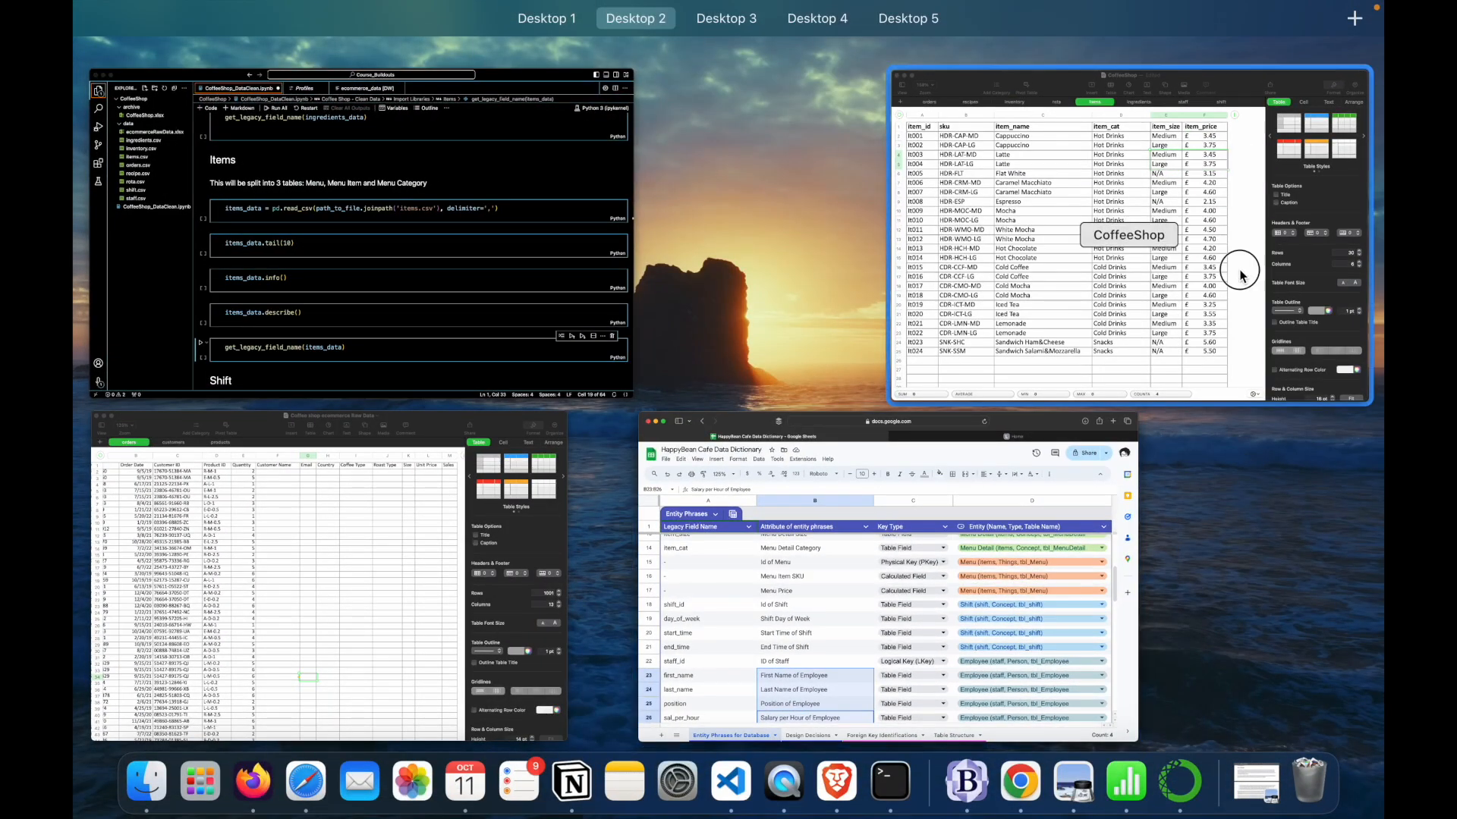
{"action": "left_click", "coordinate": [1237, 275]}
{"action": "left_click", "coordinate": [879, 95]}
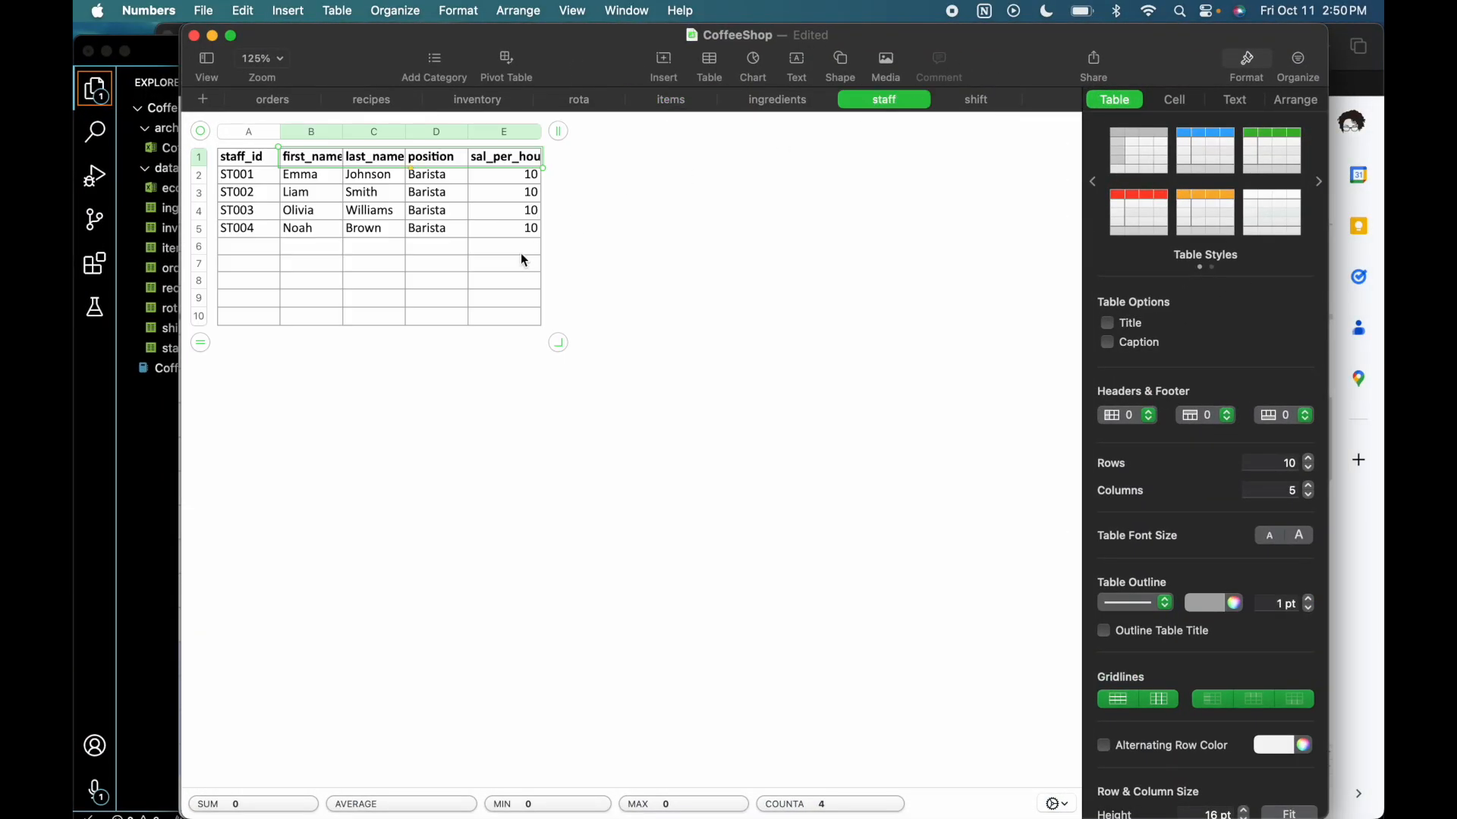
{"action": "left_click", "coordinate": [972, 102]}
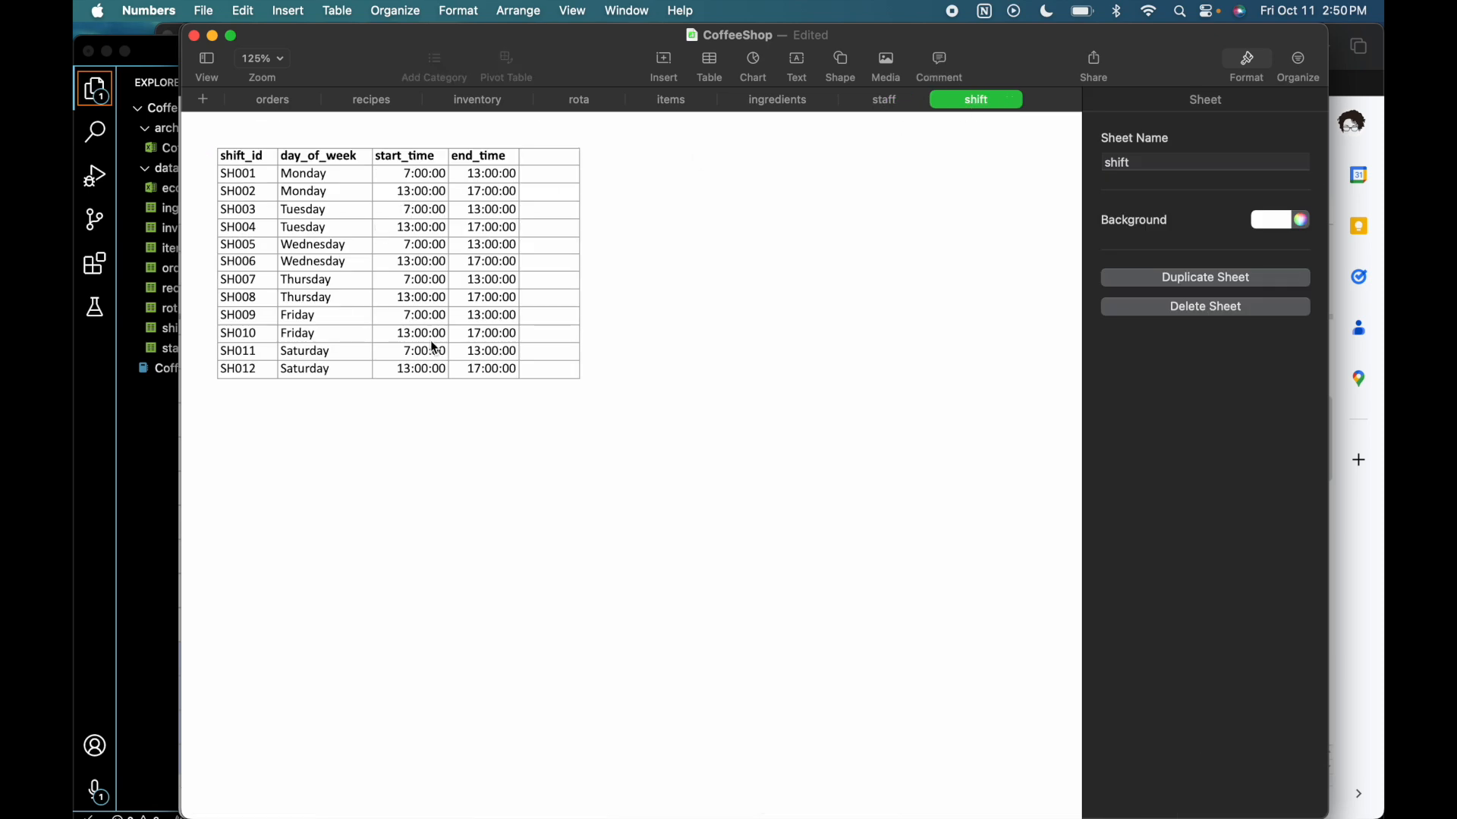
{"action": "left_click", "coordinate": [585, 103]}
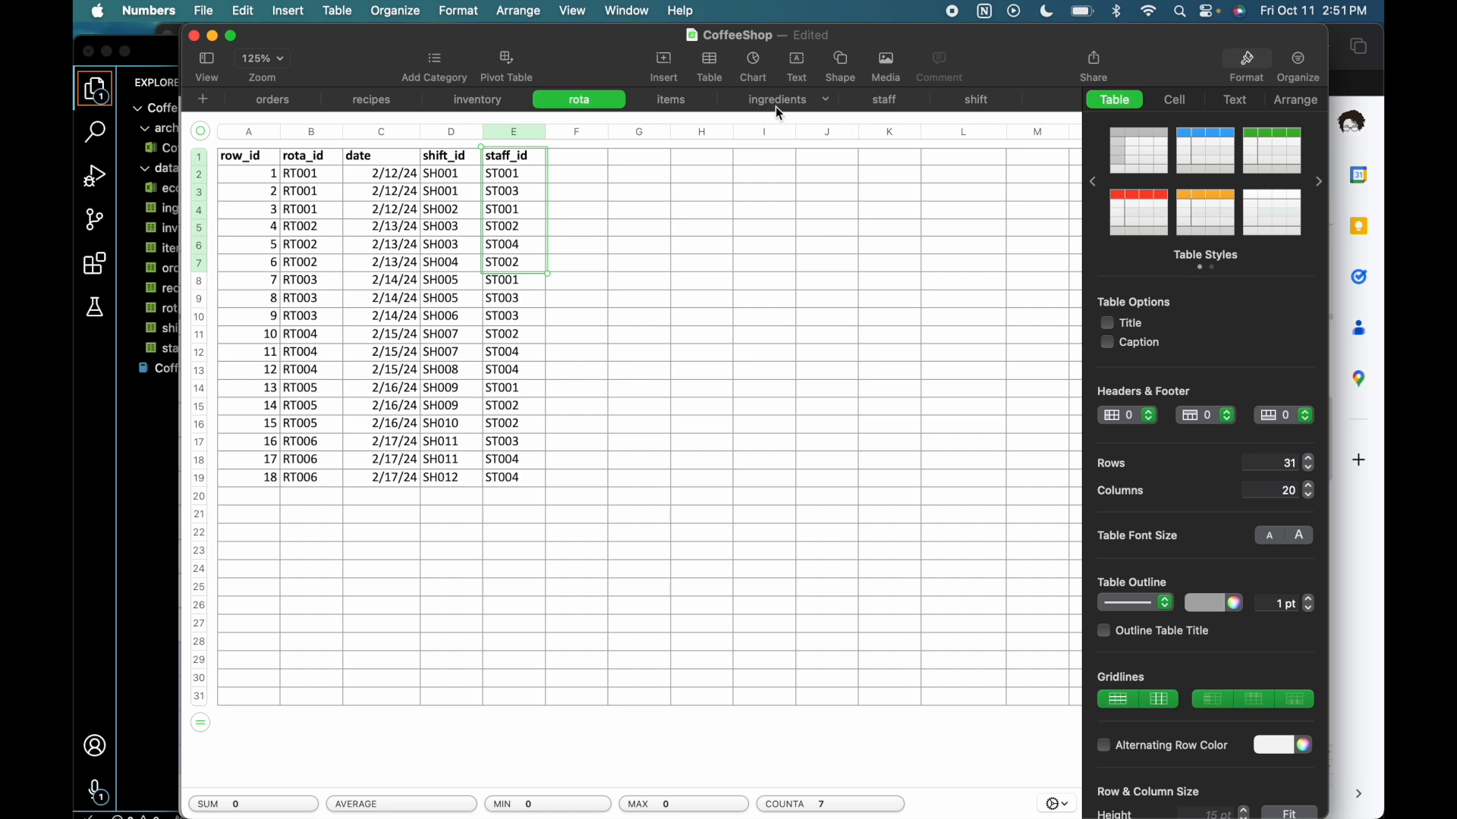
- Compare the fields of the orders, staff, shift and rota sheets
{"action": "left_click", "coordinate": [266, 106]}
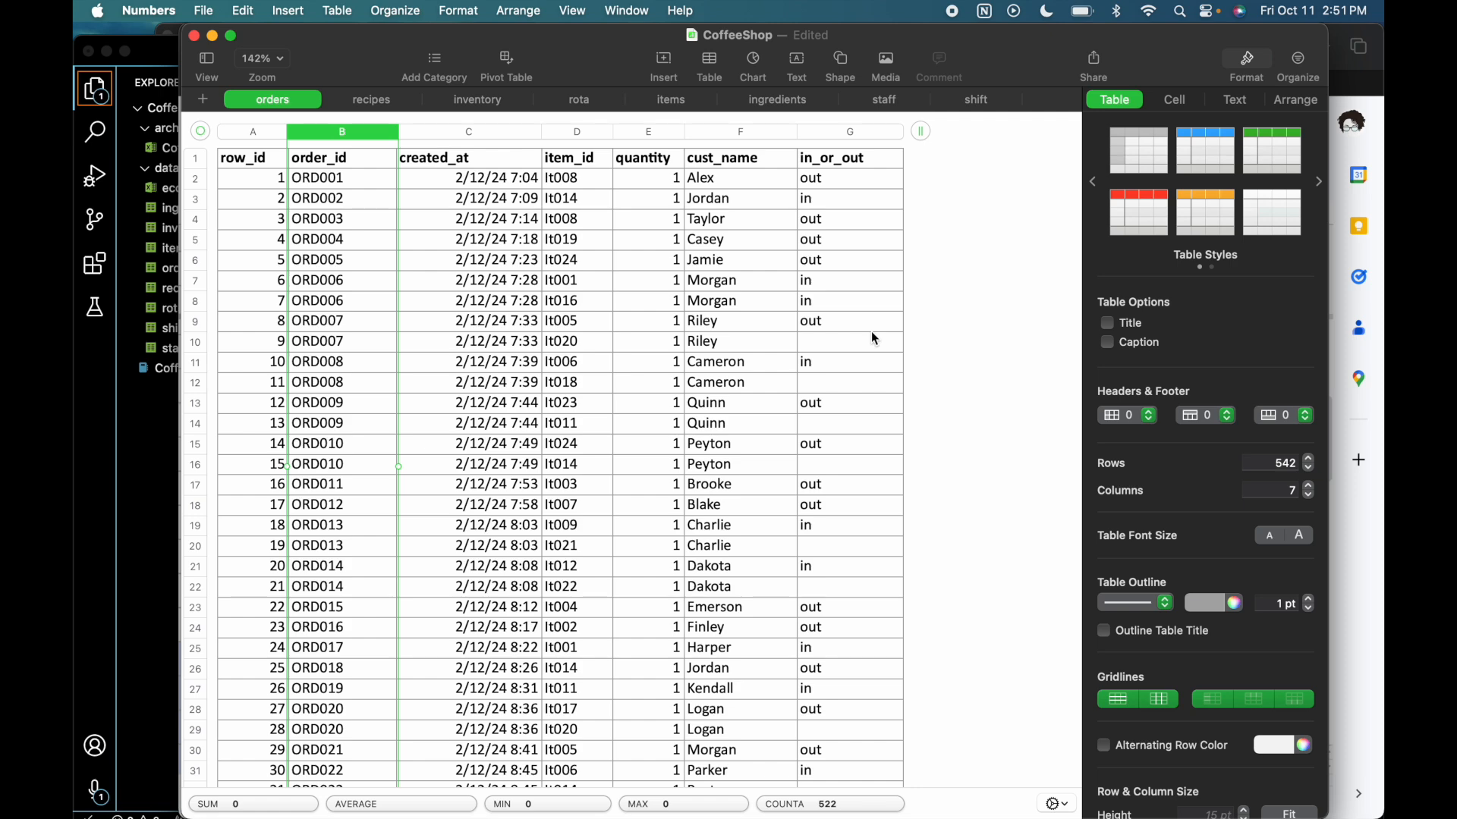
{"action": "left_click", "coordinate": [884, 101]}
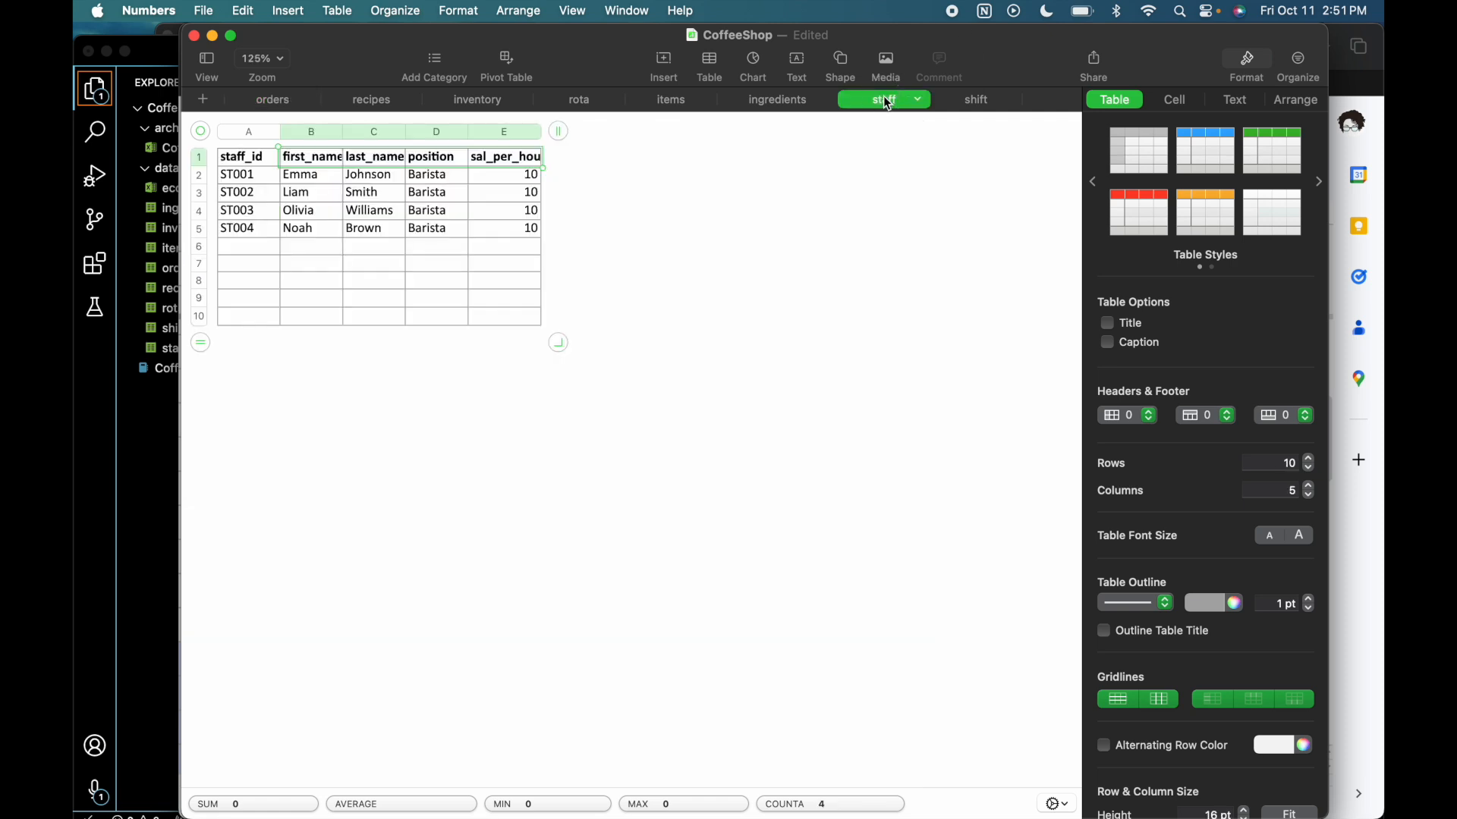
{"action": "left_click", "coordinate": [962, 104]}
{"action": "left_click", "coordinate": [605, 104]}
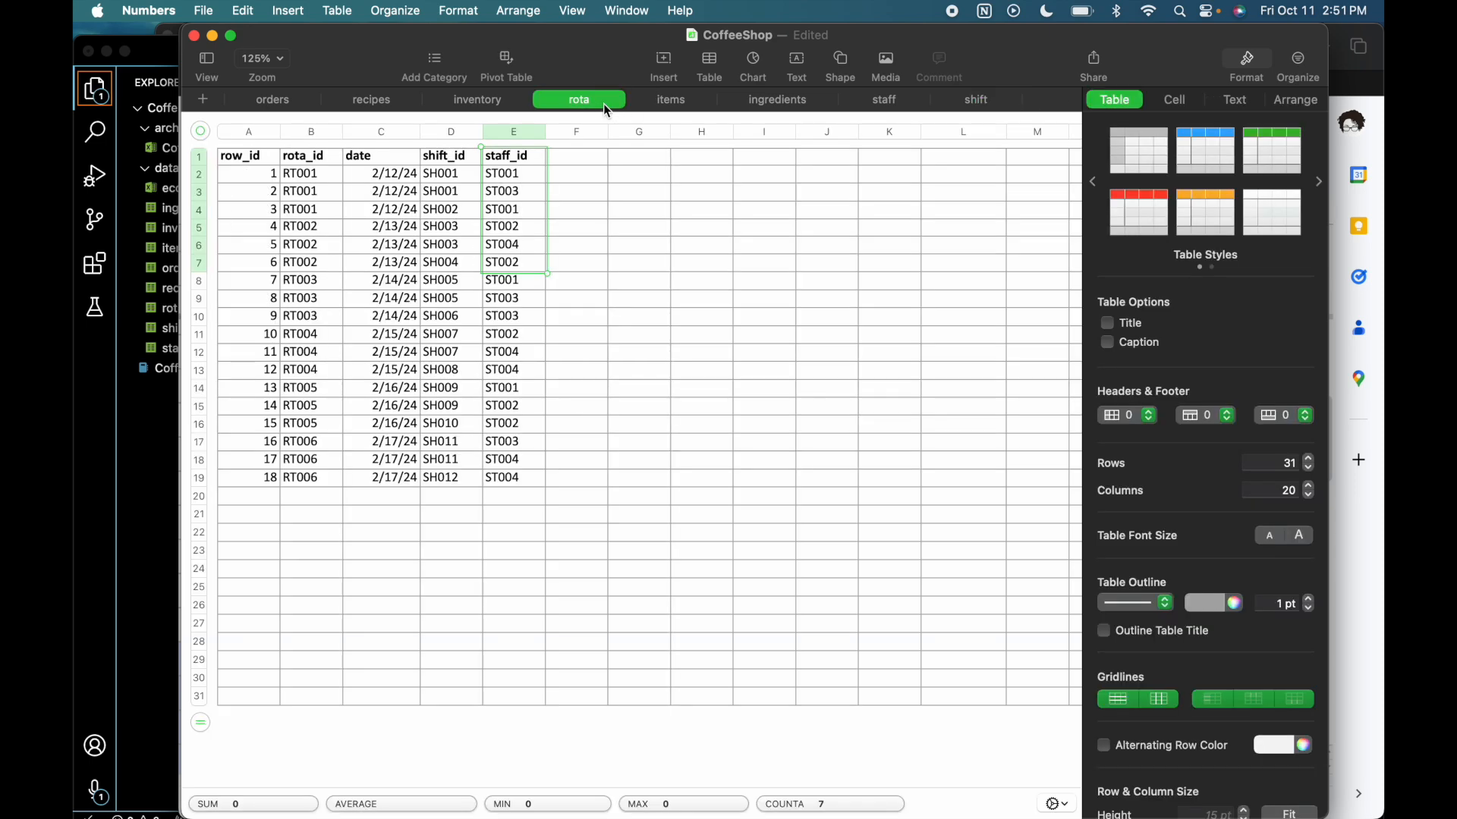
- Return to the data dictionary in Google Sheets and check the Shift and Employee entity assignments, including that of first_name
{"action": "left_click", "coordinate": [1351, 599]}
{"action": "scroll", "coordinate": [600, 686], "scroll_direction": "down", "scroll_amount": 10}
{"action": "scroll", "coordinate": [599, 686], "scroll_direction": "up", "scroll_amount": 10}
{"action": "scroll", "coordinate": [600, 686], "scroll_direction": "down", "scroll_amount": 3}
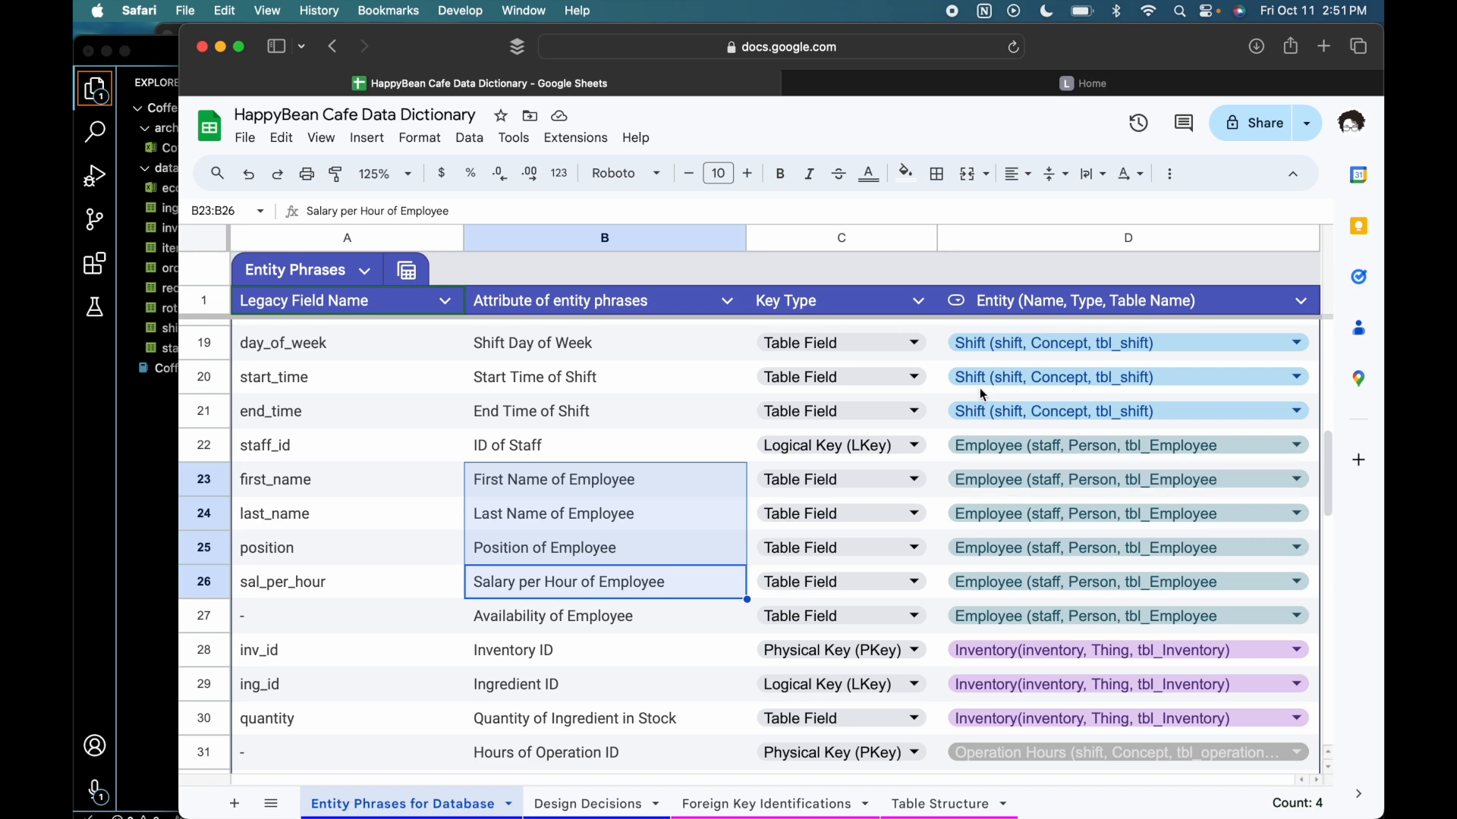
{"action": "double_click", "coordinate": [1016, 470]}
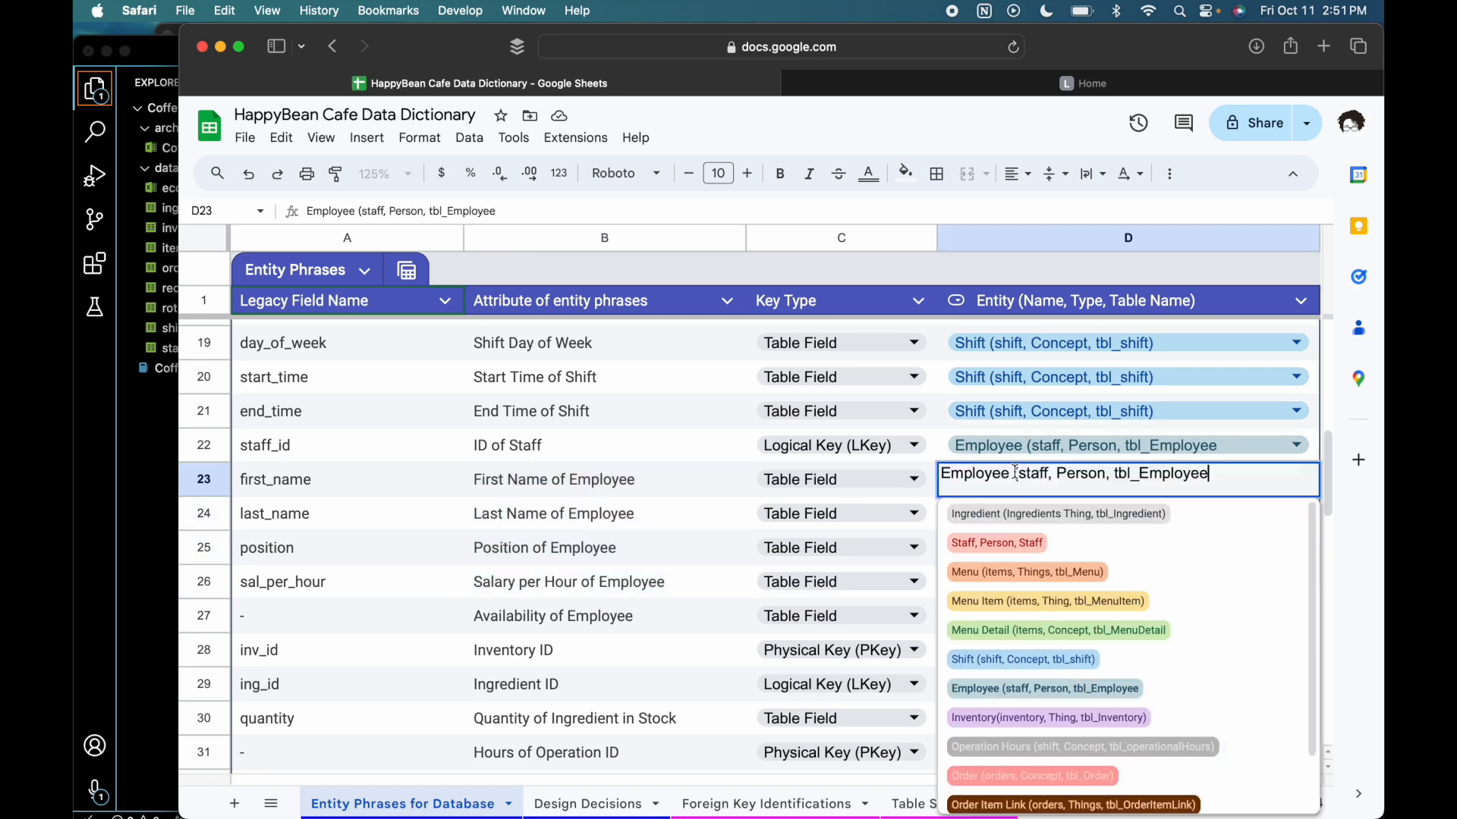
{"action": "left_click", "coordinate": [952, 455]}
- Examine the Inventory and Operation Hours phrases, including the entity assignment of Hours of Operation ID
{"action": "scroll", "coordinate": [1021, 516], "scroll_direction": "down", "scroll_amount": 3}
{"action": "scroll", "coordinate": [1023, 515], "scroll_direction": "down", "scroll_amount": 2}
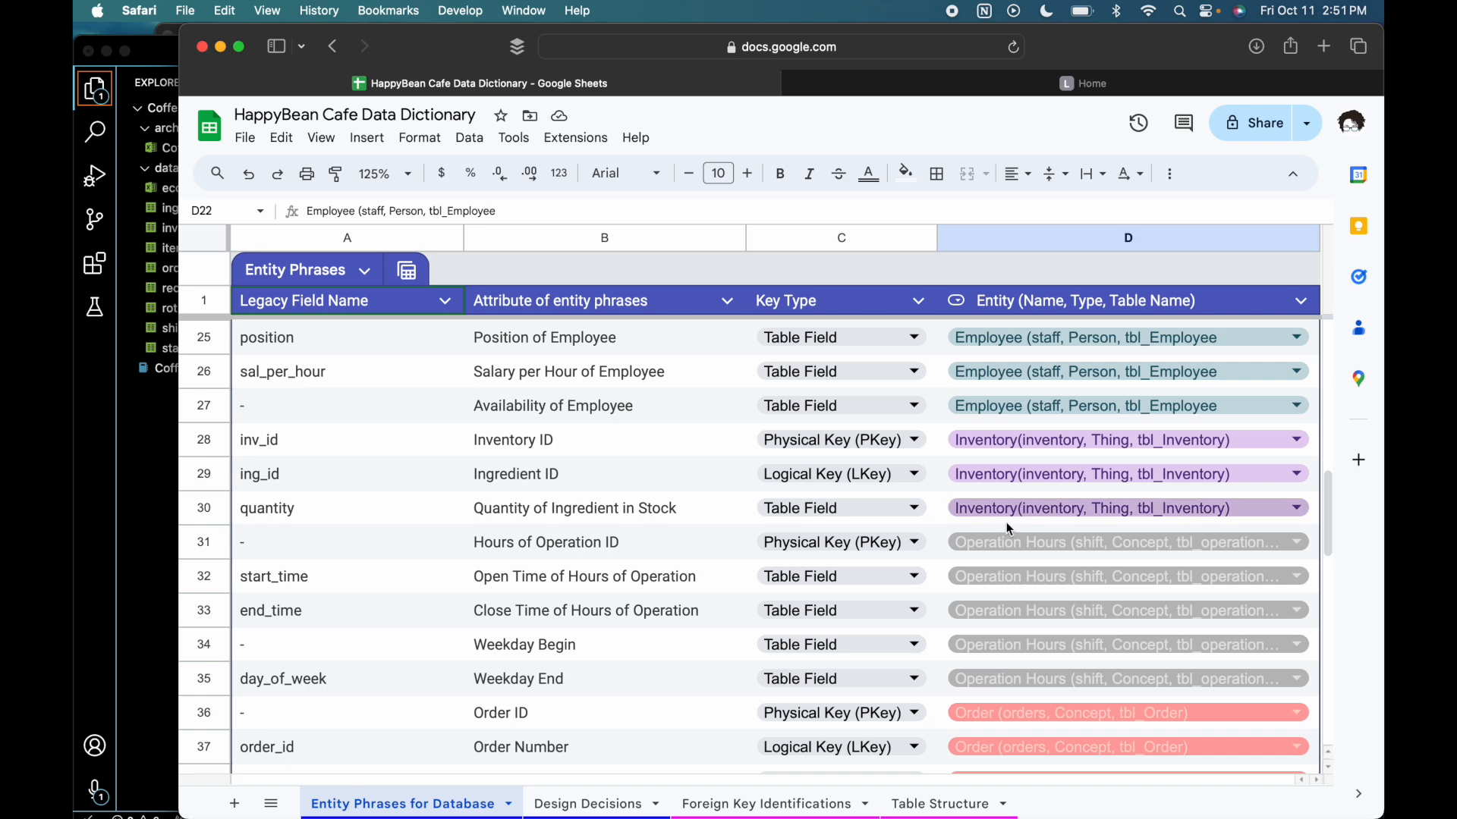
{"action": "double_click", "coordinate": [946, 543]}
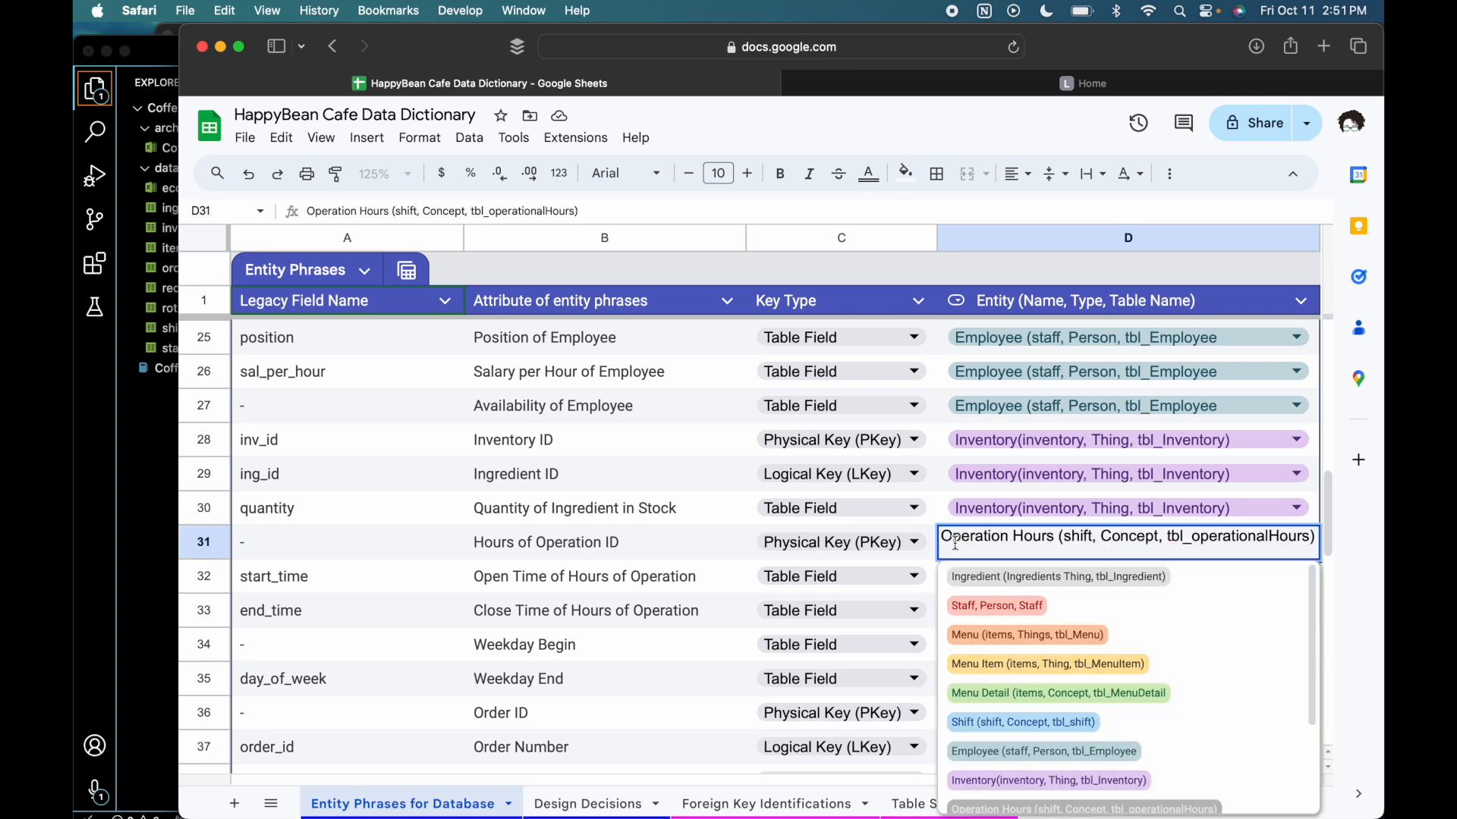
{"action": "left_click", "coordinate": [676, 551]}
{"action": "scroll", "coordinate": [675, 553], "scroll_direction": "down", "scroll_amount": 2}
{"action": "scroll", "coordinate": [676, 553], "scroll_direction": "up", "scroll_amount": 1}
{"action": "scroll", "coordinate": [676, 553], "scroll_direction": "up", "scroll_amount": 3}
{"action": "scroll", "coordinate": [676, 554], "scroll_direction": "down", "scroll_amount": 2}
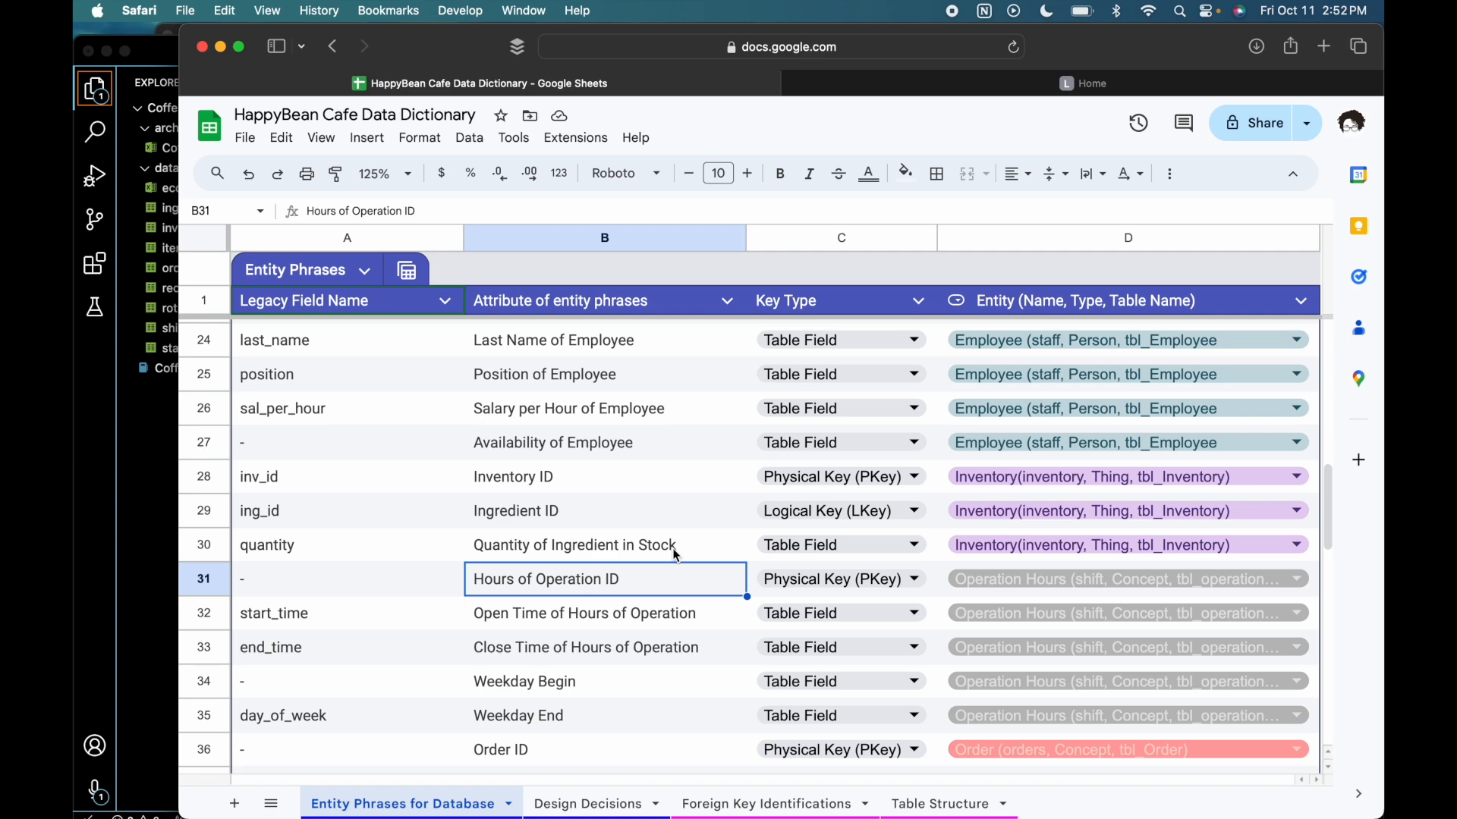
- Switch to the CoffeeShop spreadsheet in Numbers and view the items sheet
{"action": "key", "text": "ctrl+Up"}
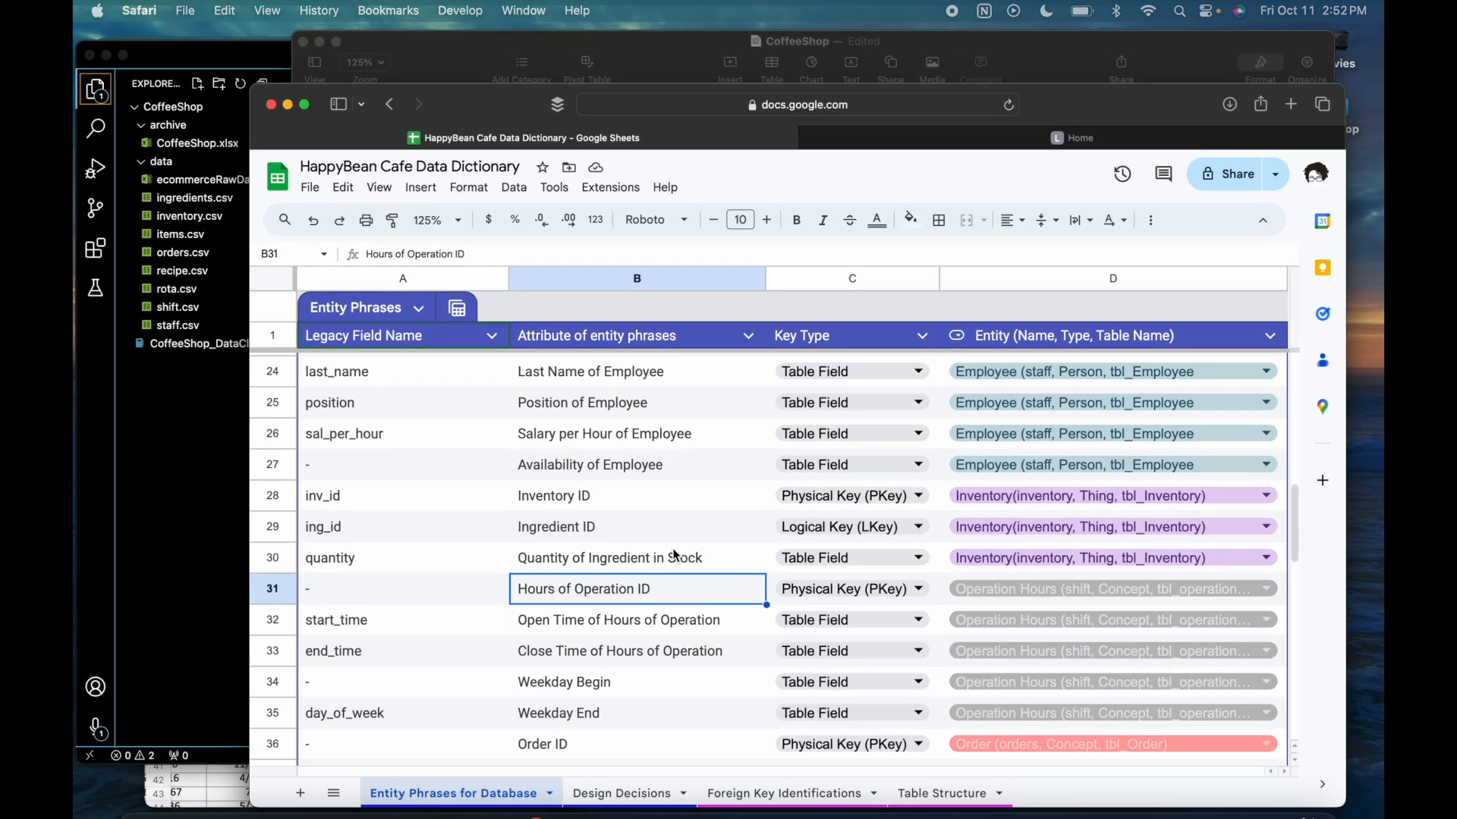
{"action": "key", "text": "ctrl+Up"}
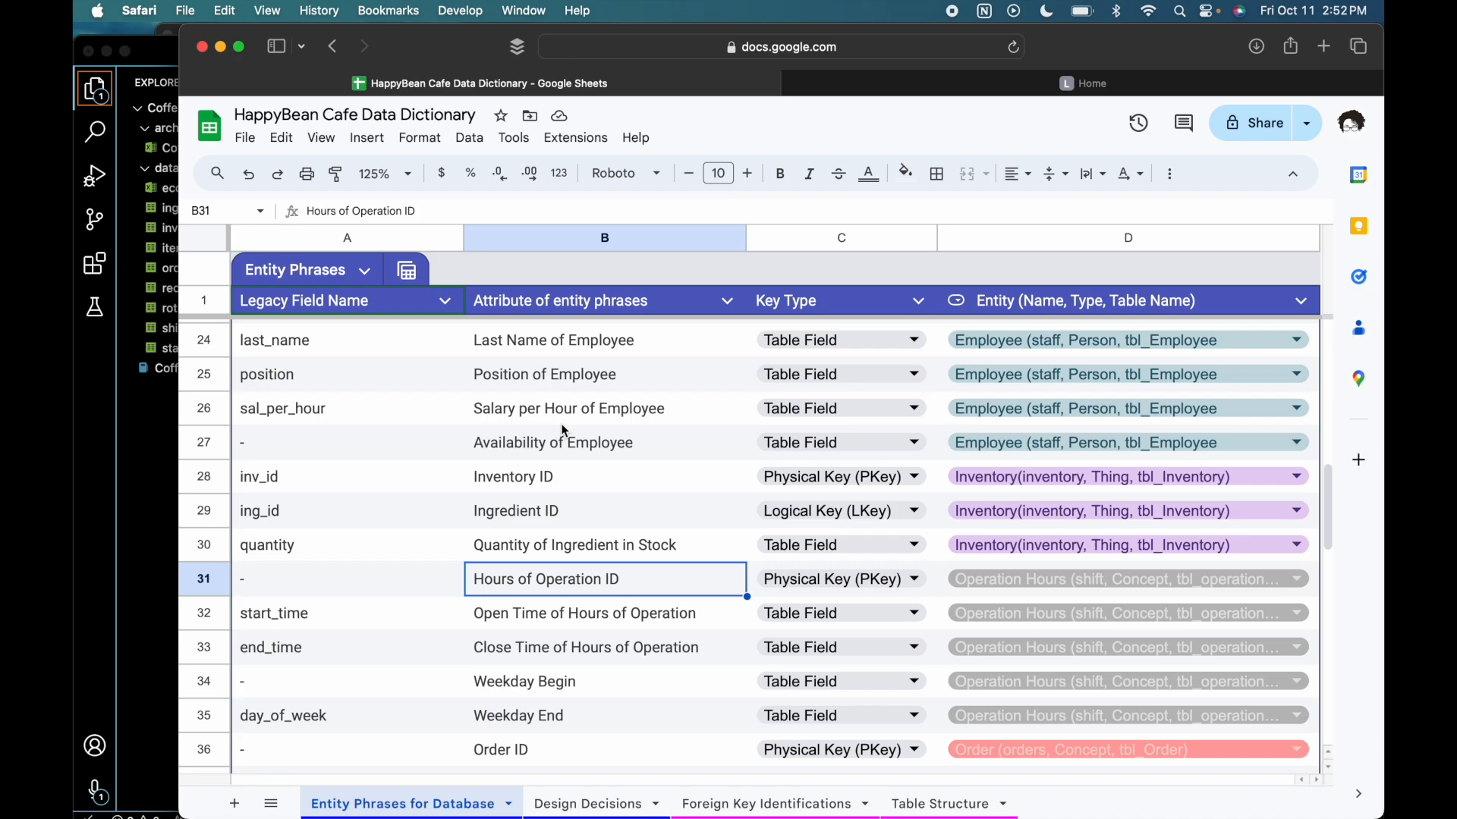
{"action": "key", "text": "ctrl+Up"}
{"action": "left_click", "coordinate": [1012, 250]}
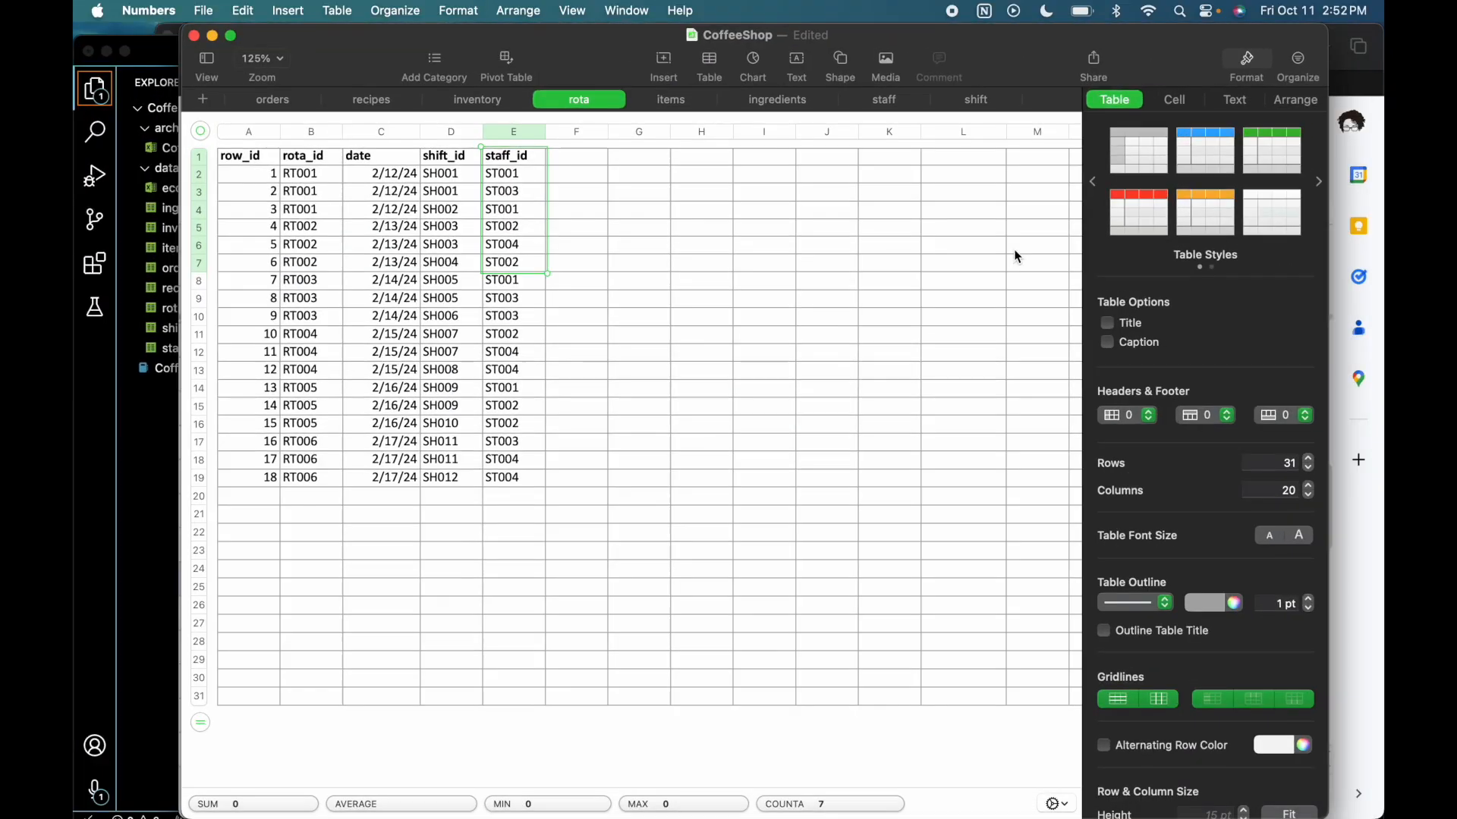
{"action": "left_click", "coordinate": [671, 103]}
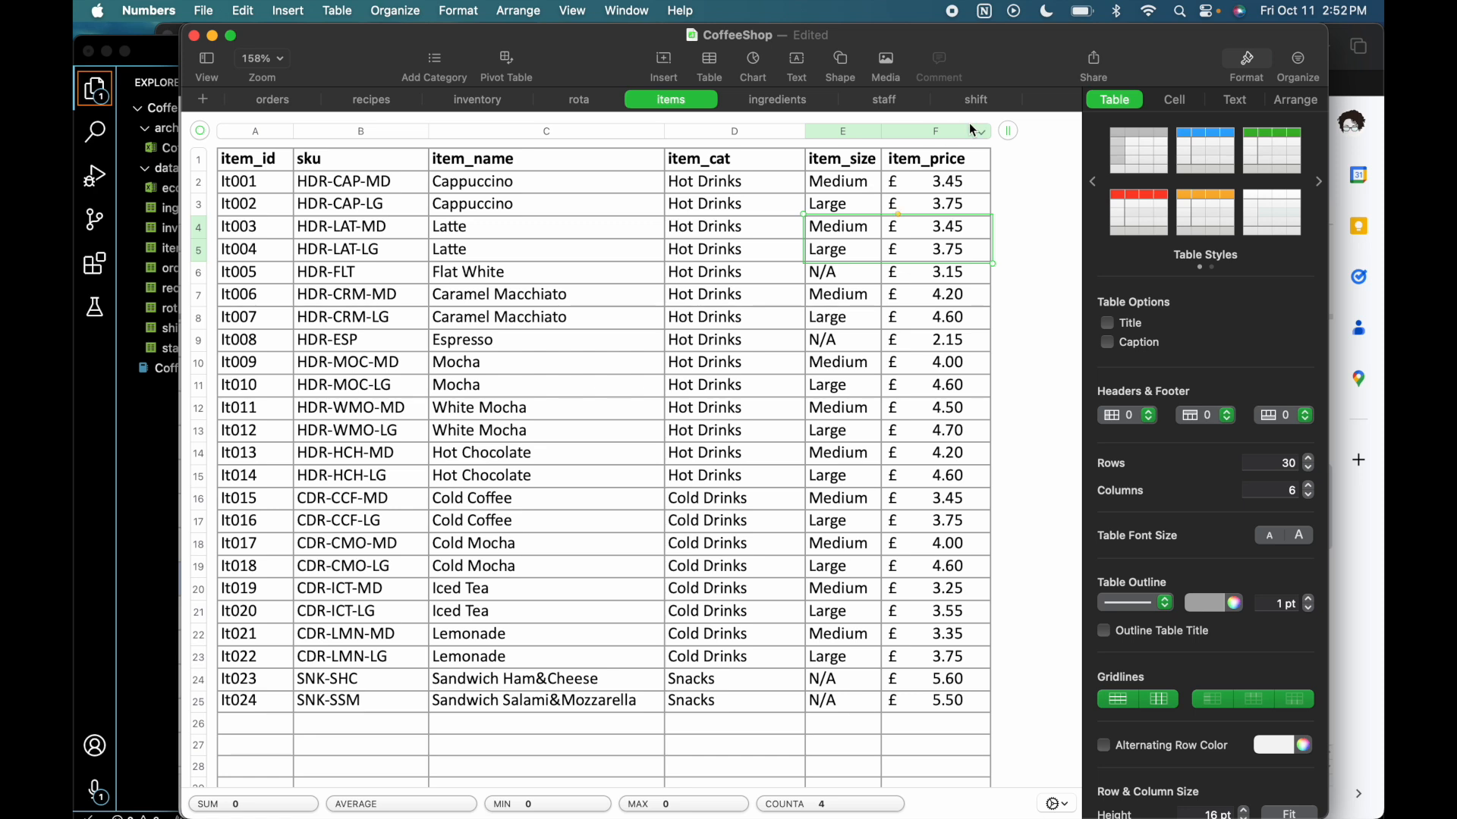
- Look back and forth between the orders and staff sheets and check the rota sheet for links between them
{"action": "left_click", "coordinate": [272, 103]}
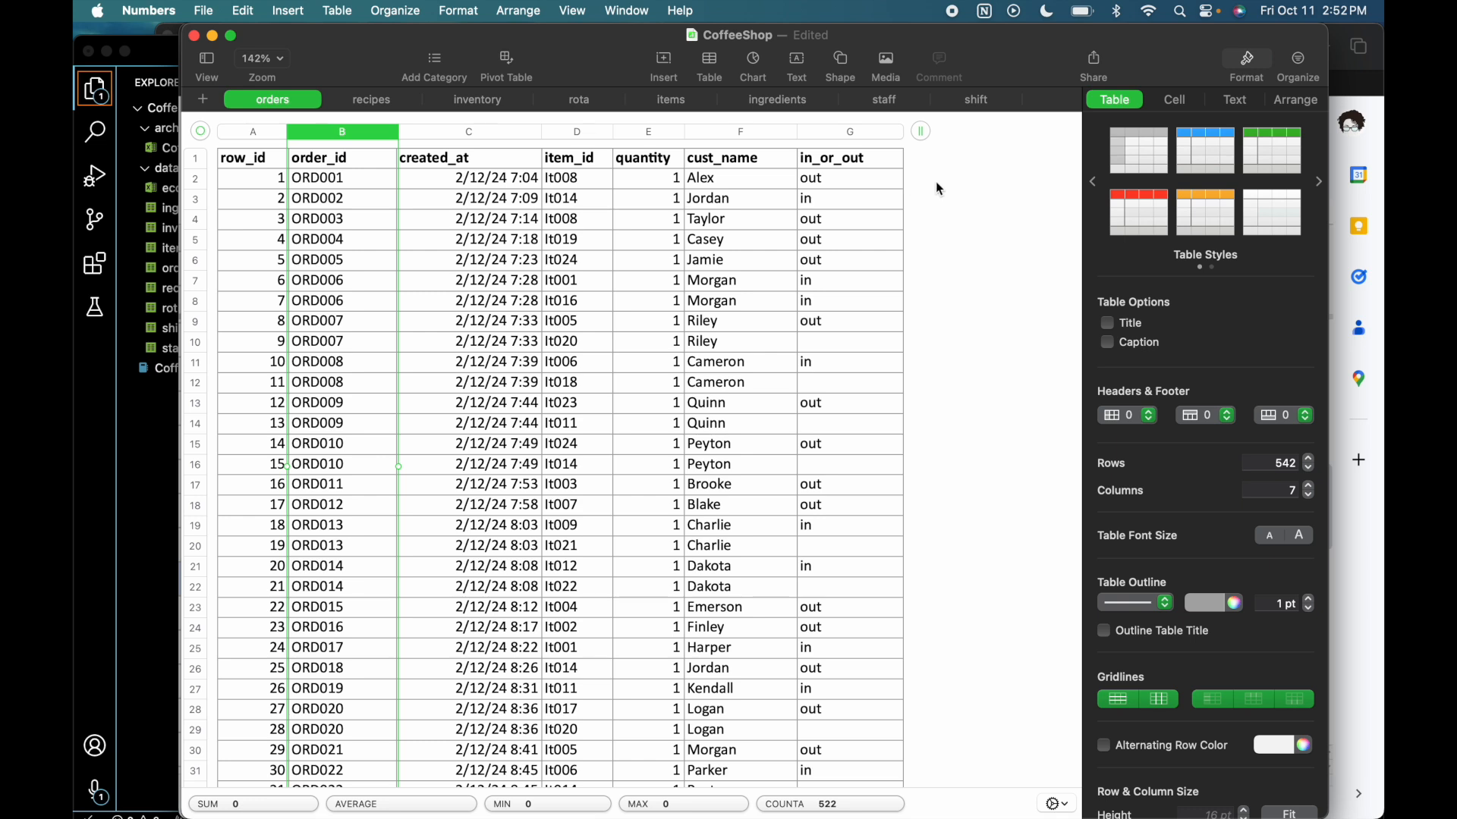
{"action": "left_click", "coordinate": [896, 102]}
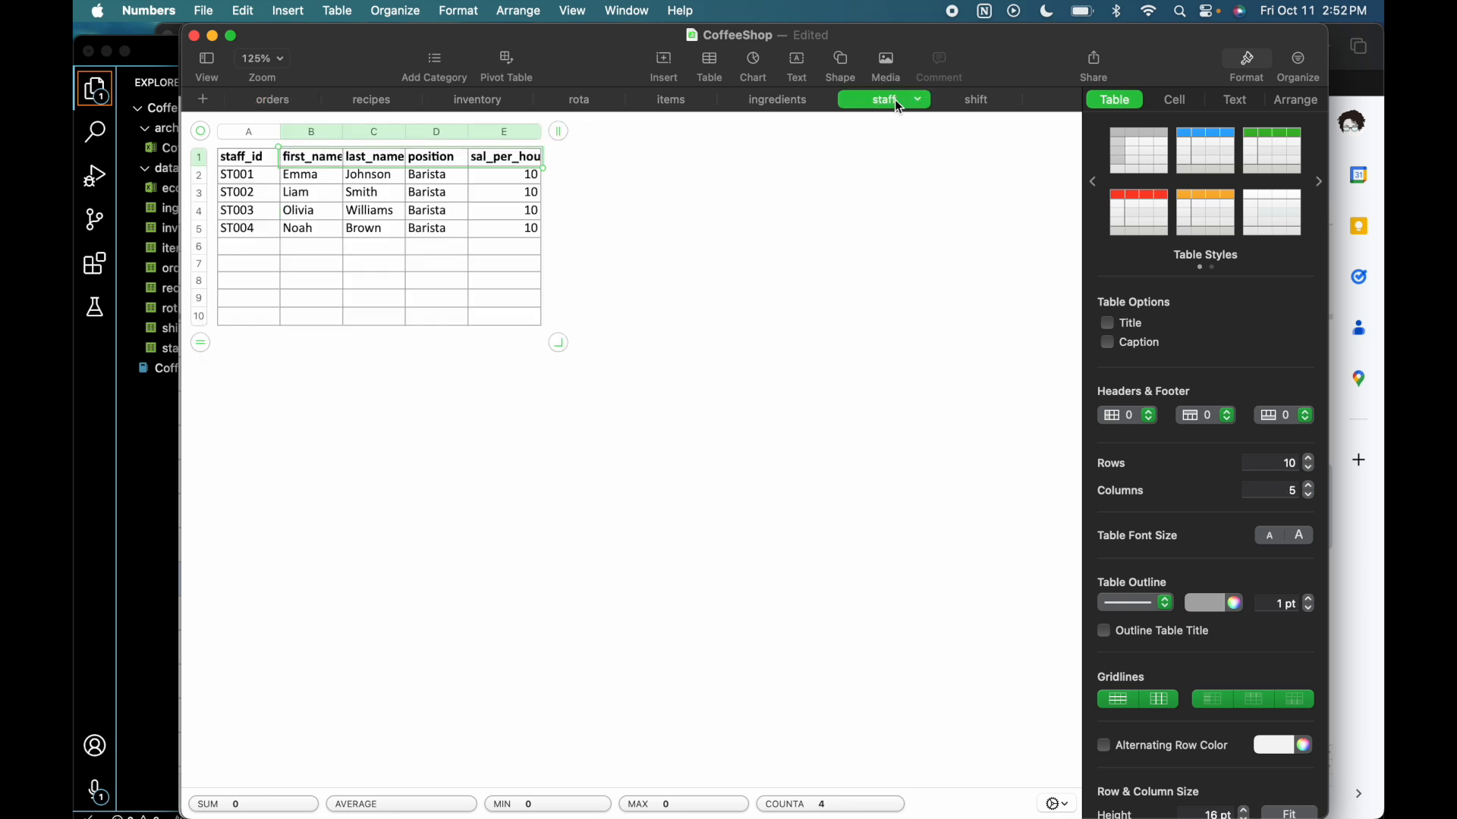
{"action": "left_click", "coordinate": [281, 105]}
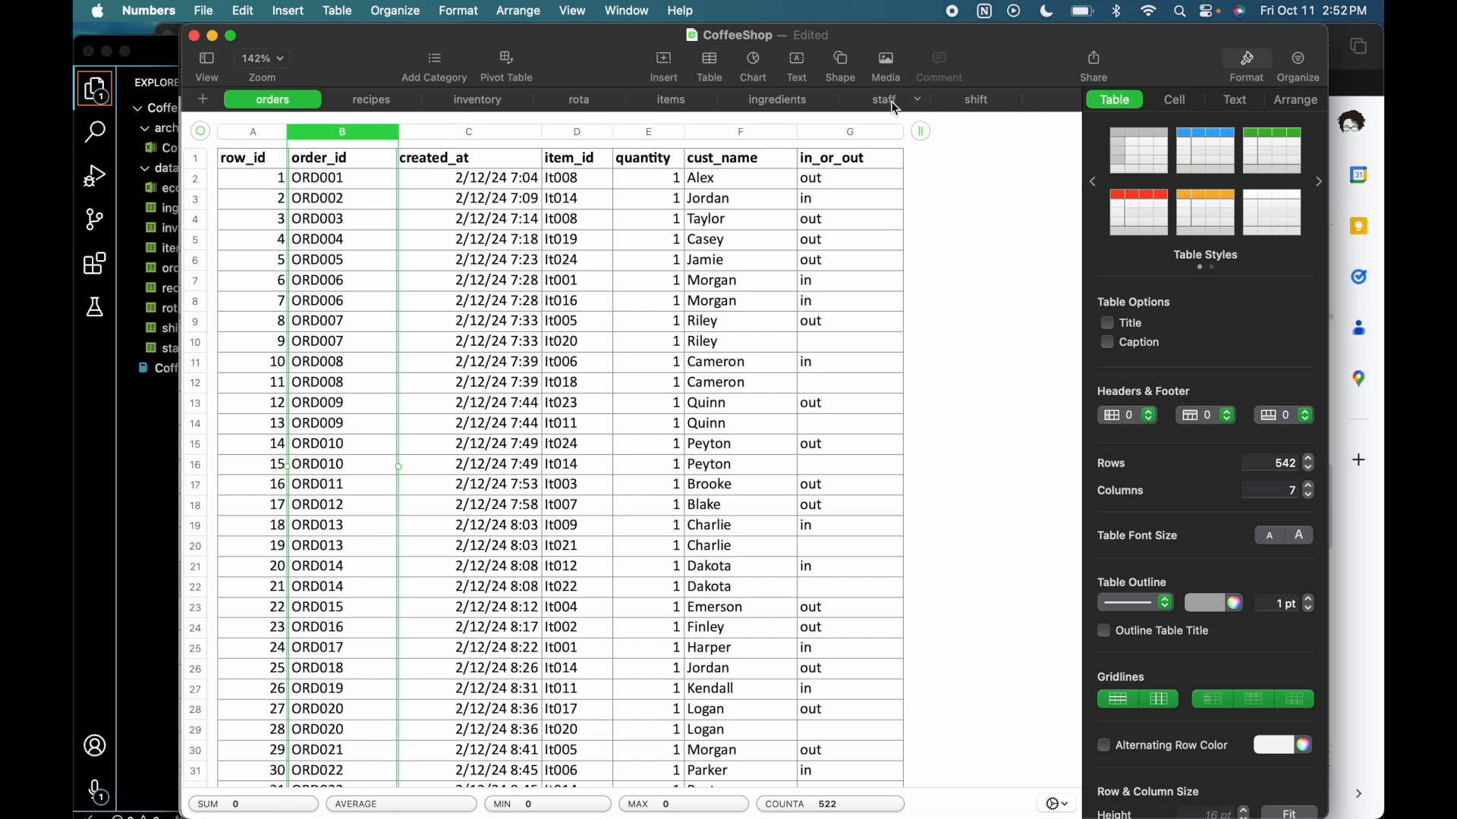
{"action": "left_click", "coordinate": [590, 100]}
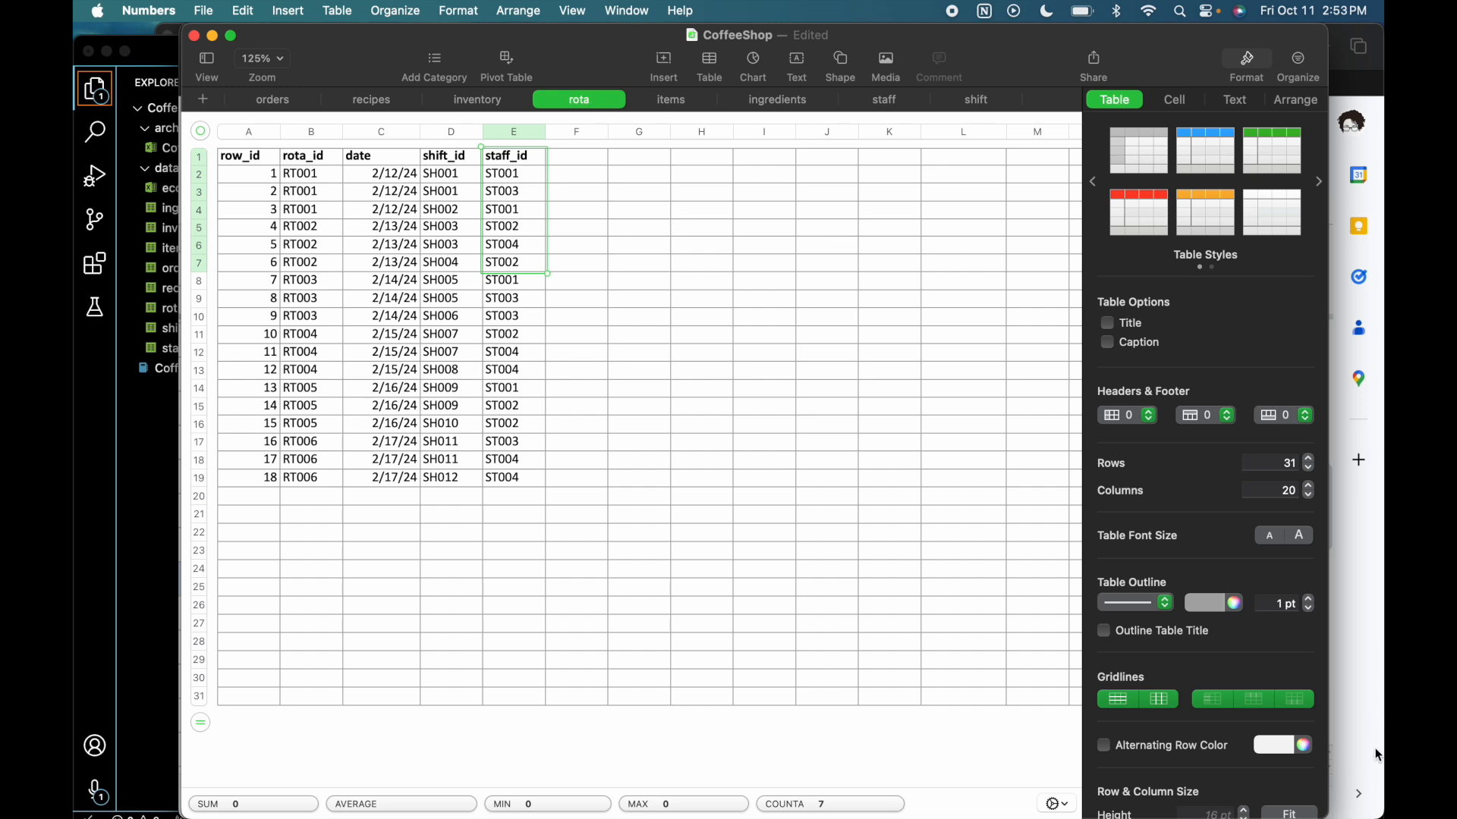
- Return to the data dictionary in Google Sheets and read the Operation Hours, Order and Order Item Link phrases
{"action": "left_click", "coordinate": [1357, 660]}
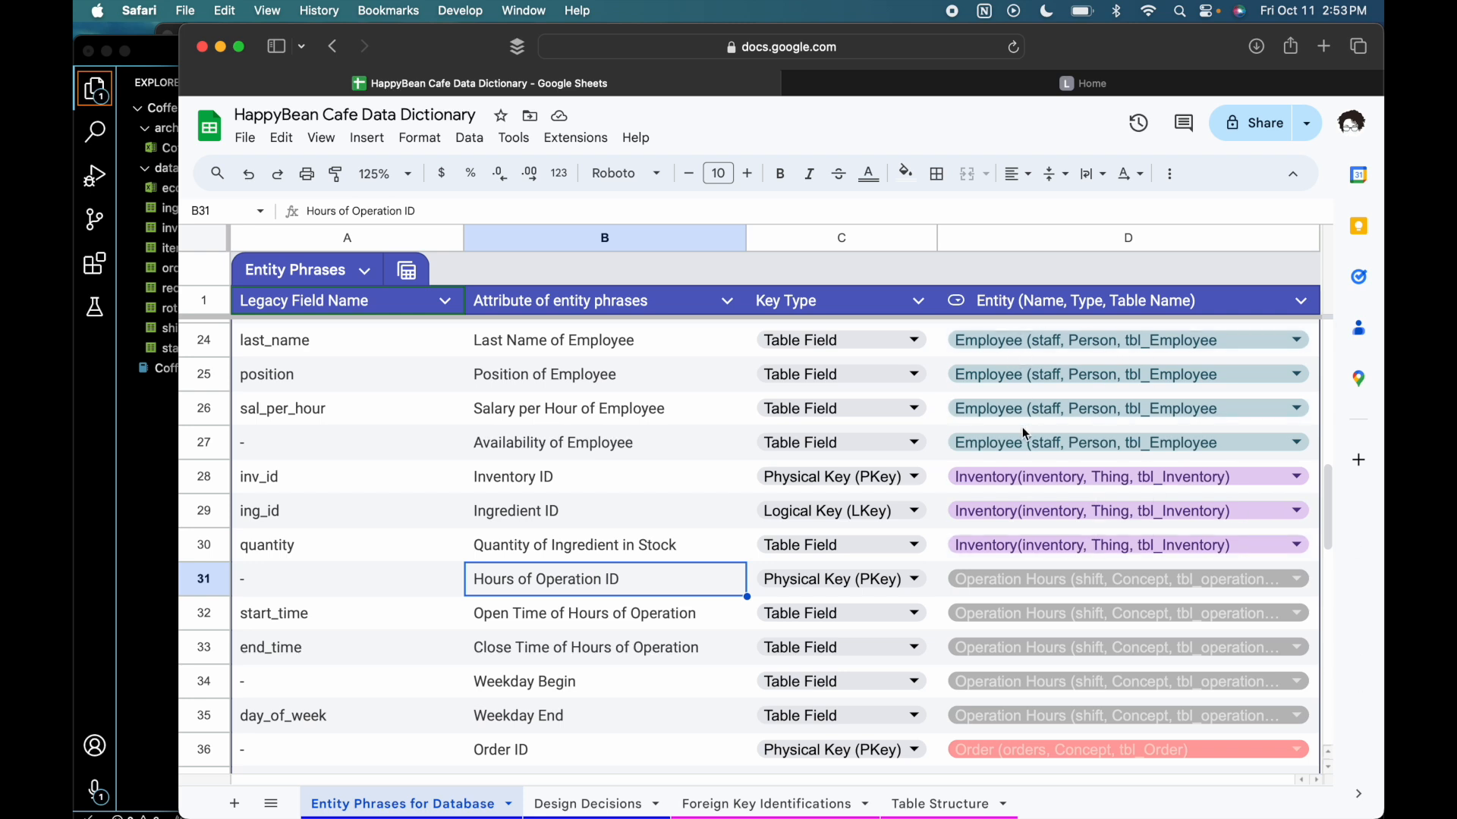
{"action": "scroll", "coordinate": [1025, 433], "scroll_direction": "down", "scroll_amount": 2}
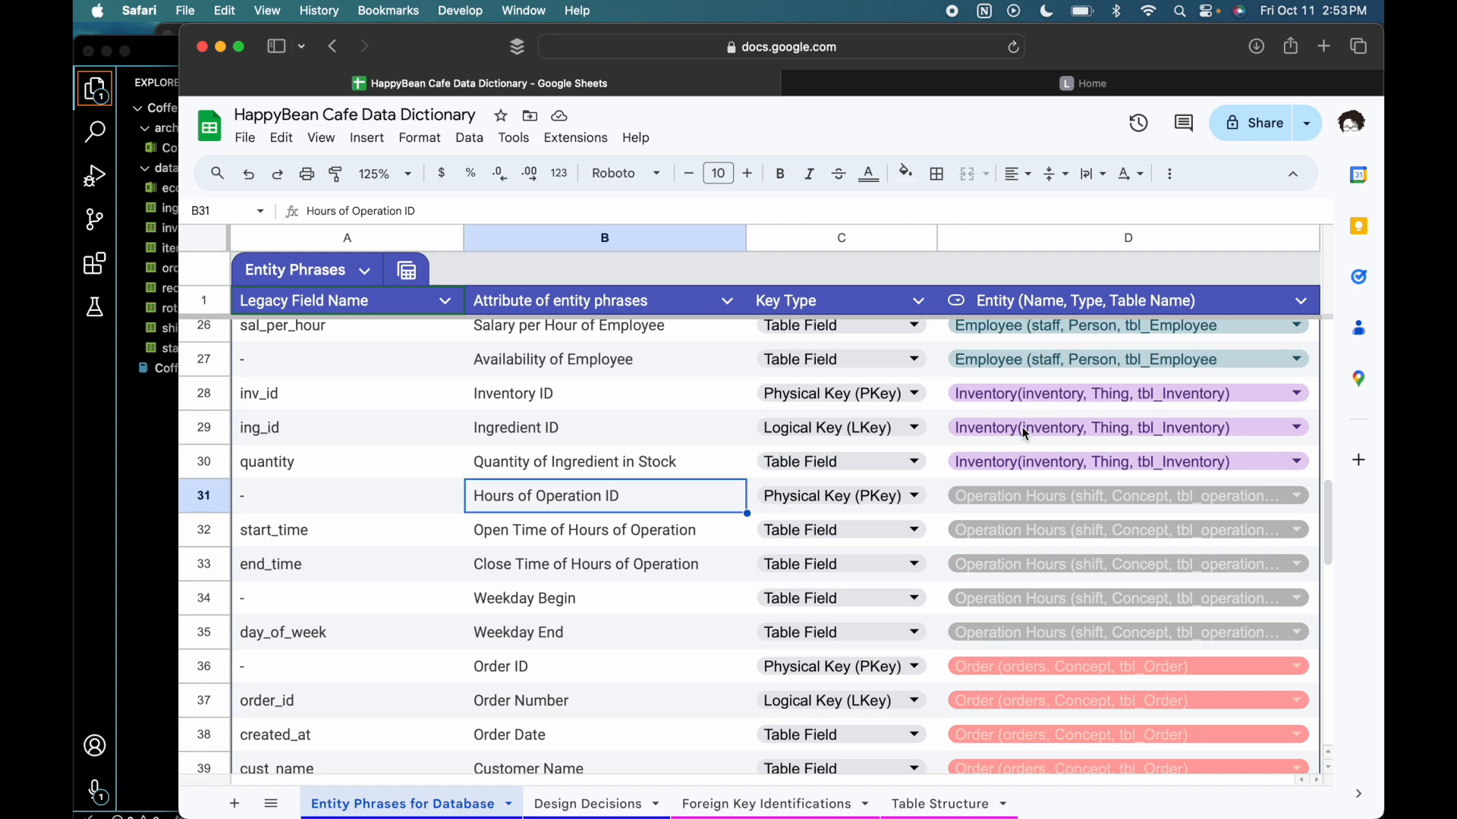
{"action": "scroll", "coordinate": [1022, 427], "scroll_direction": "down", "scroll_amount": 5}
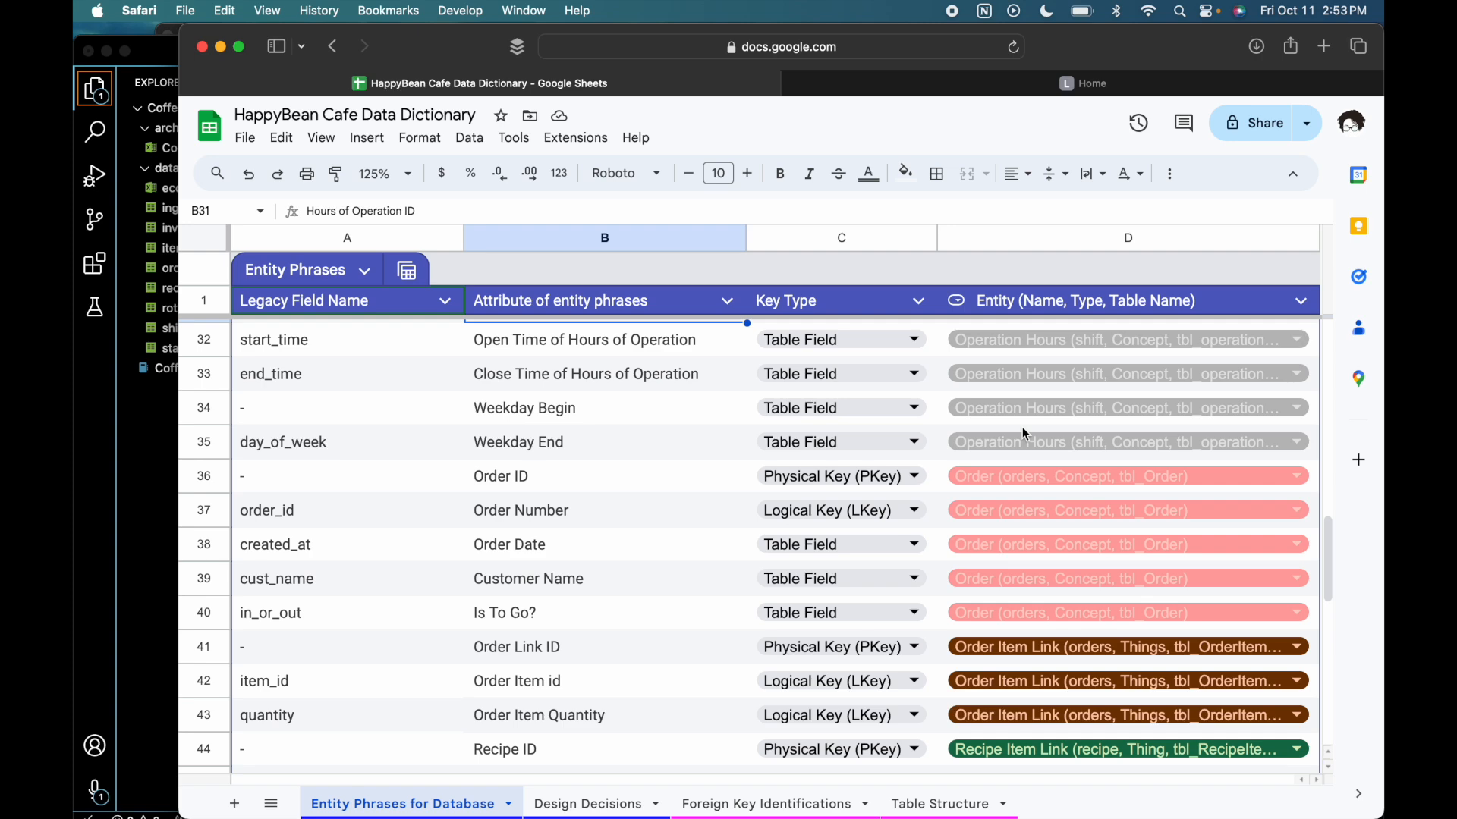
- Examine the Order Link ID phrase and its Order Item Link entity assignment
{"action": "scroll", "coordinate": [1021, 430], "scroll_direction": "down", "scroll_amount": 2}
{"action": "scroll", "coordinate": [1024, 433], "scroll_direction": "down", "scroll_amount": 2}
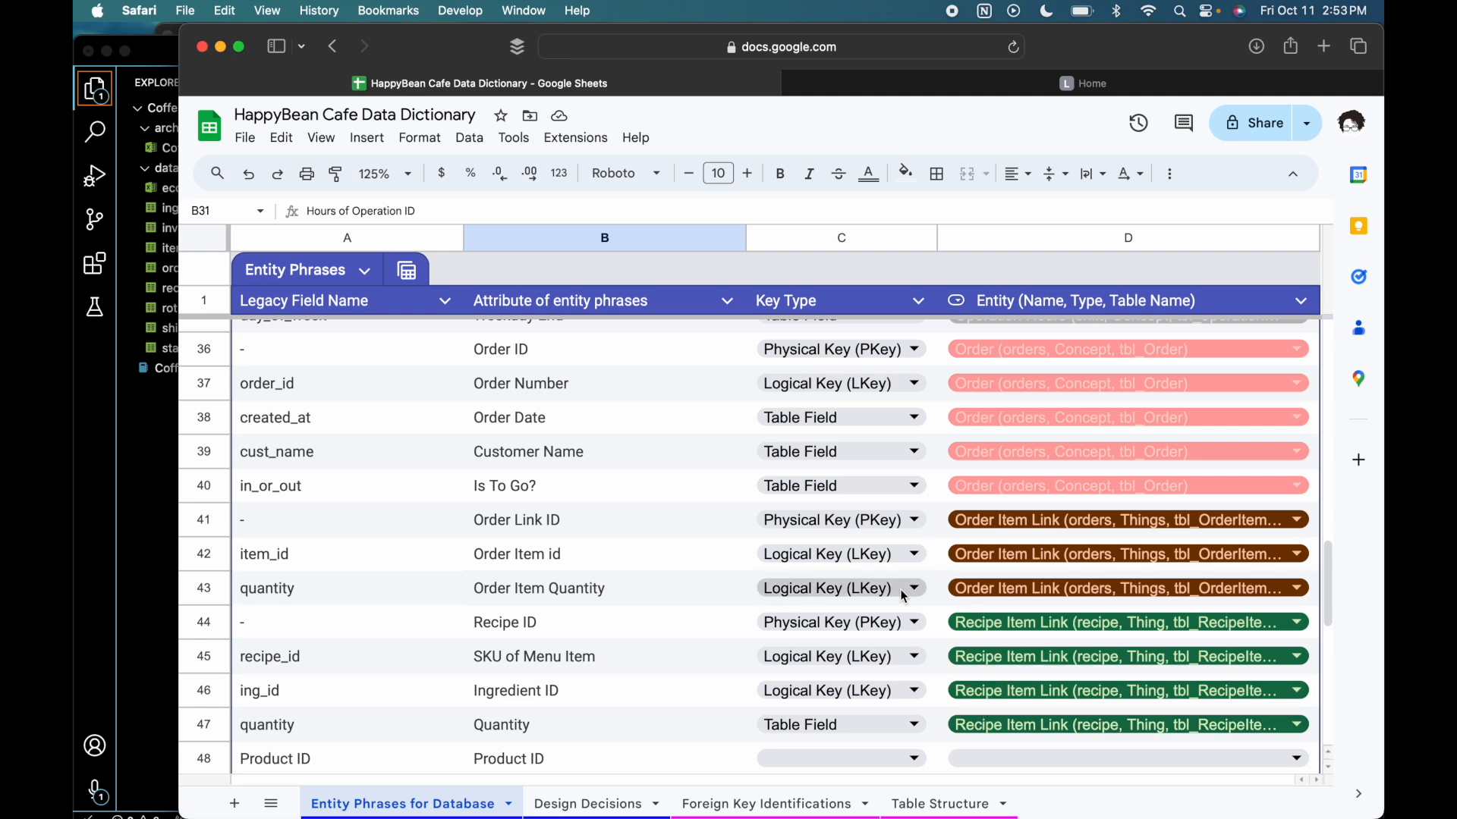
{"action": "left_click", "coordinate": [960, 522]}
{"action": "left_click", "coordinate": [658, 516]}
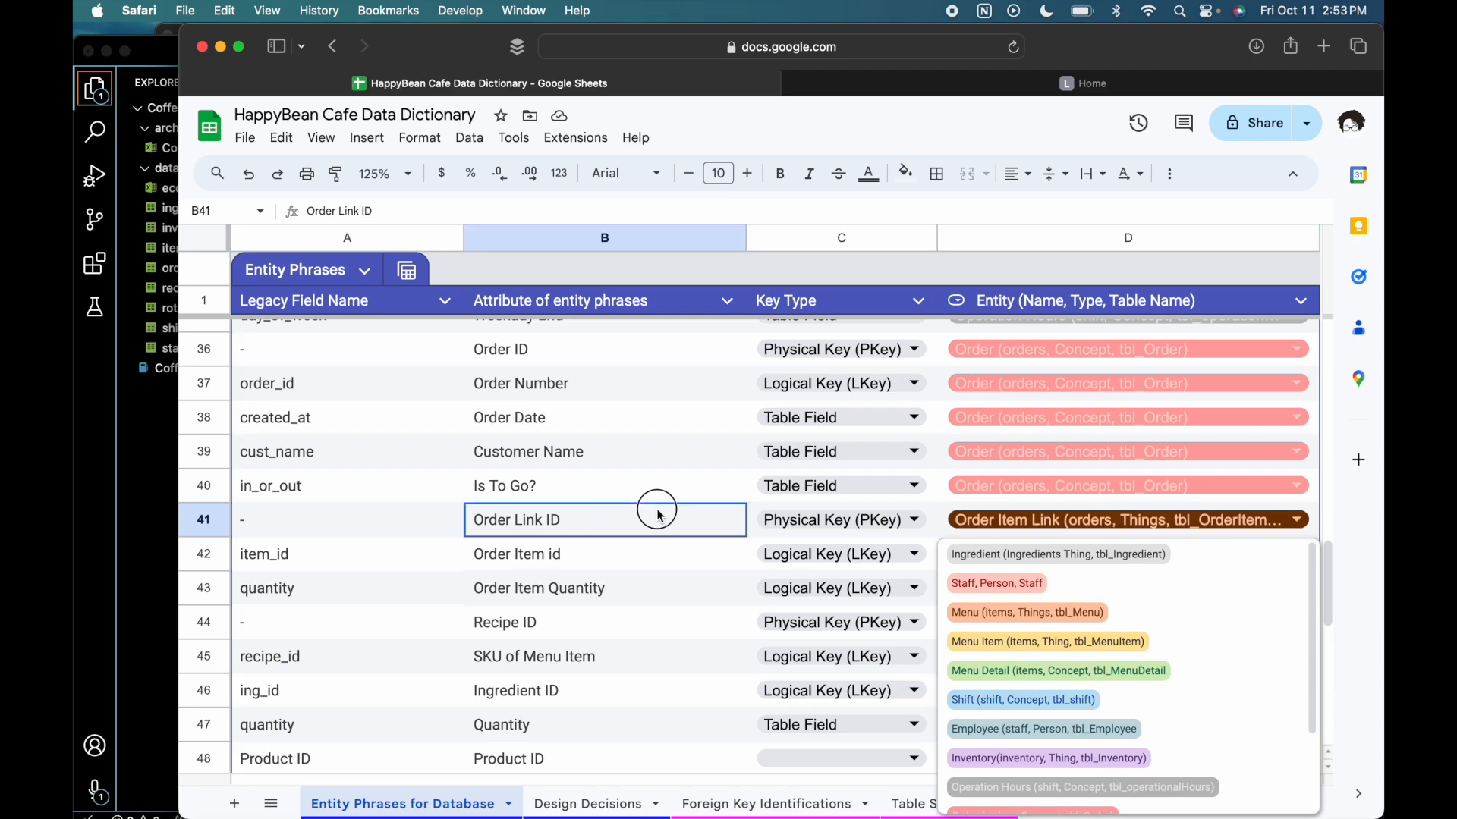
- Switch to the Coffee shop ecommerce Raw Data spreadsheet in Numbers and view the orders sheet from its Order ID column
{"action": "key", "text": "ctrl+Up"}
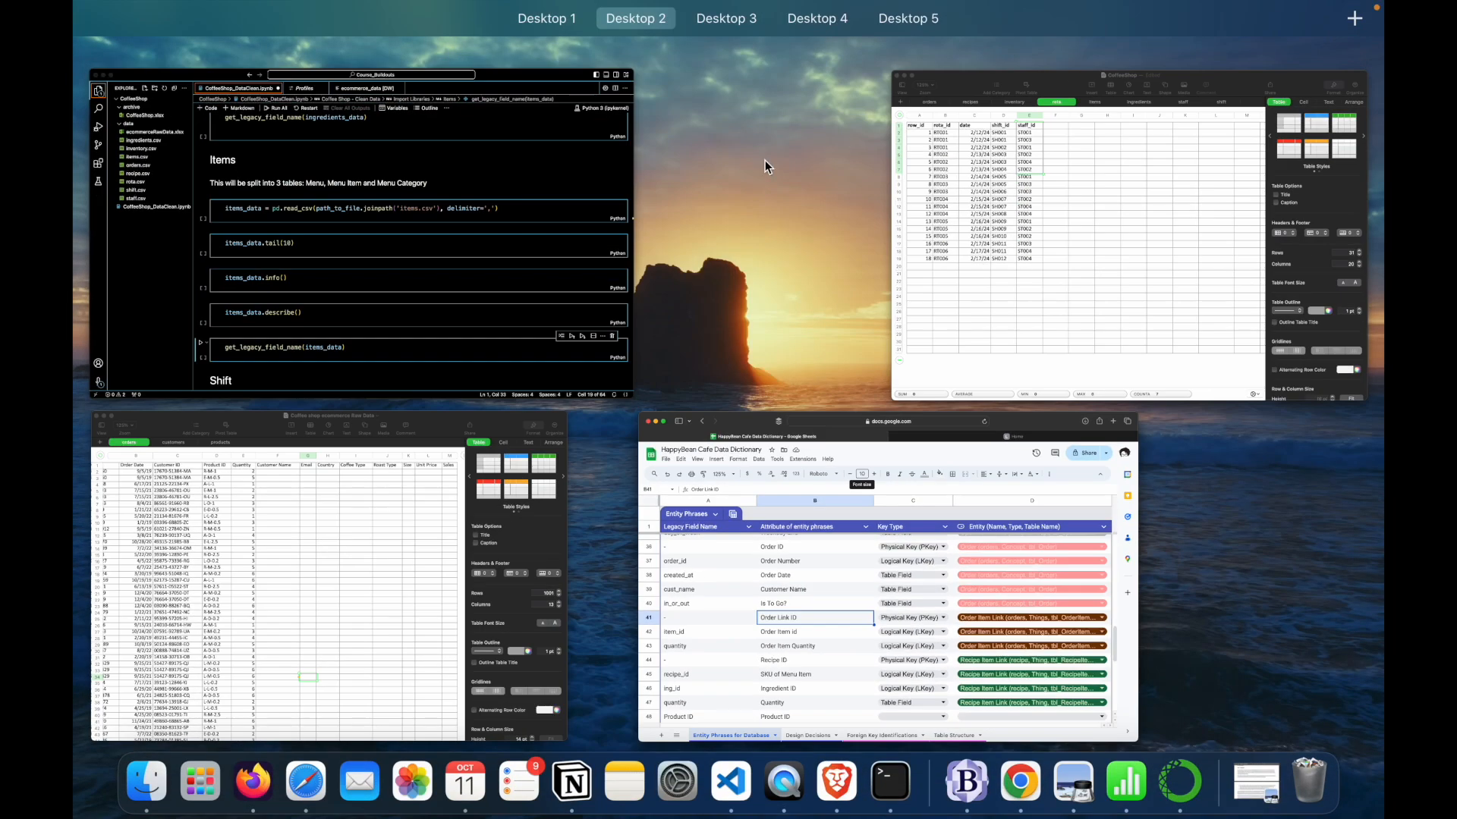
{"action": "left_click", "coordinate": [389, 555]}
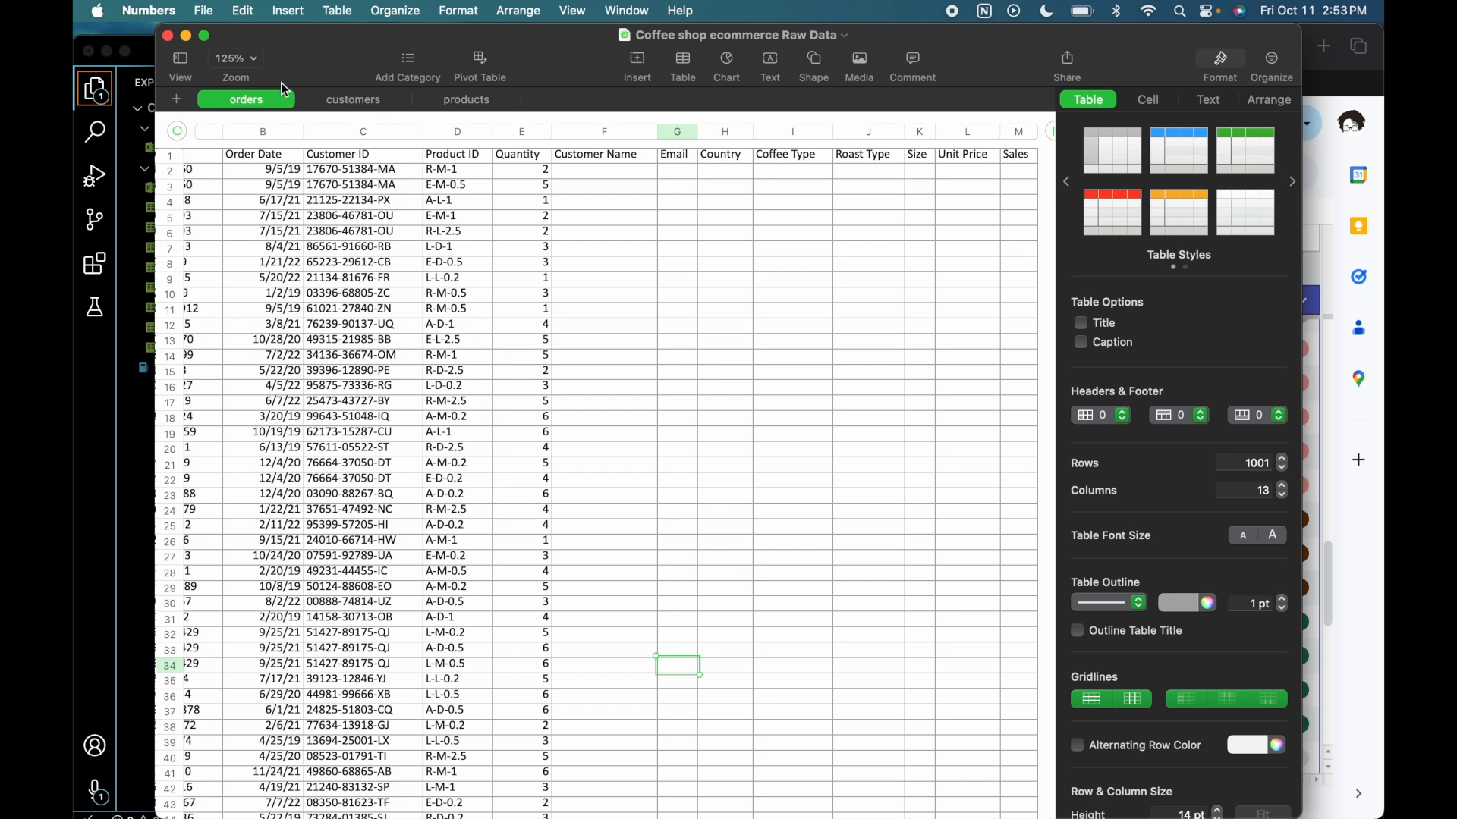
{"action": "scroll", "coordinate": [287, 263], "scroll_direction": "left", "scroll_amount": 3}
{"action": "scroll", "coordinate": [287, 262], "scroll_direction": "left", "scroll_amount": 1}
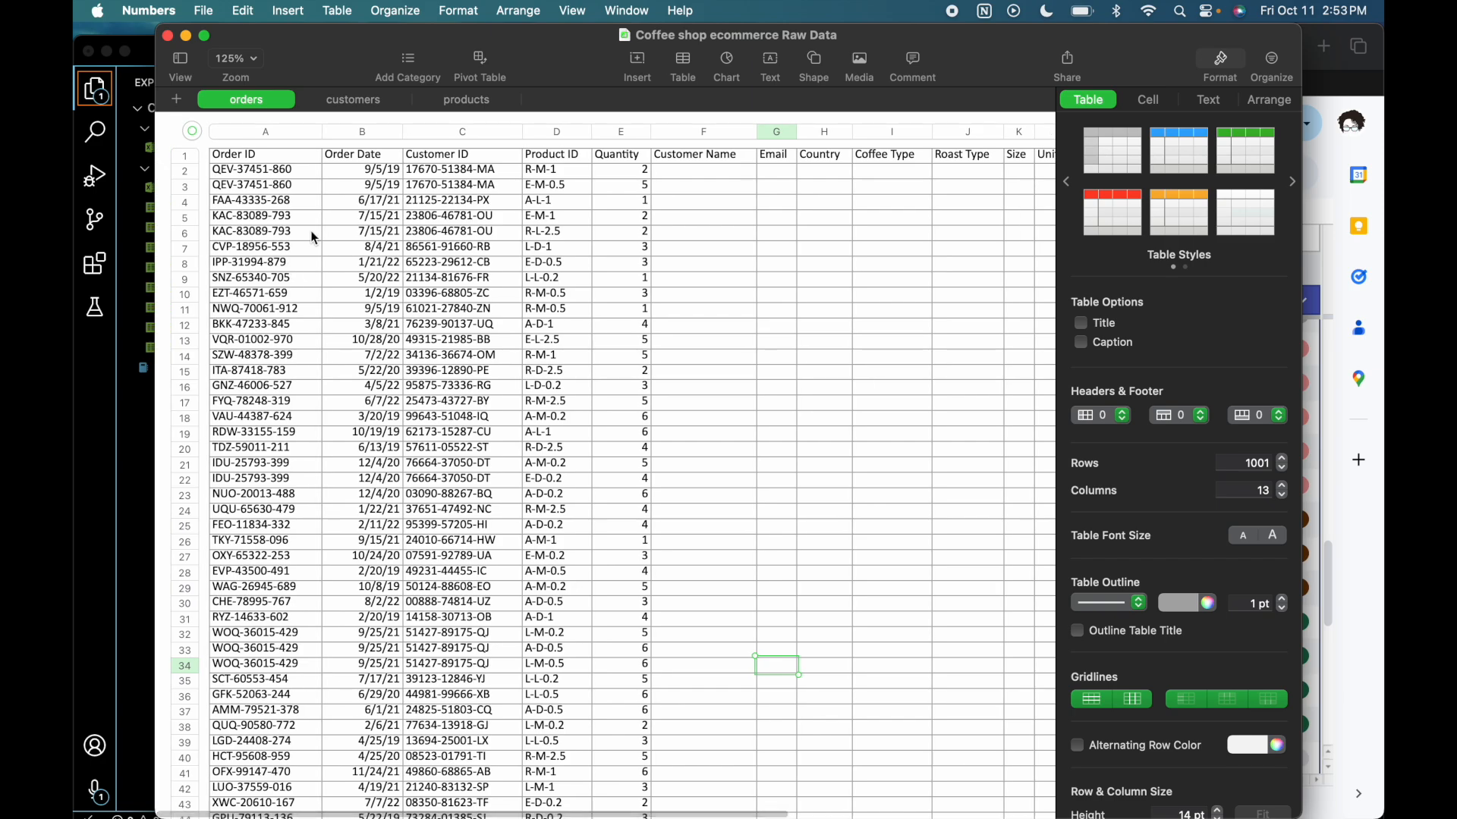
- Switch to the CoffeeShop spreadsheet and examine the order_id and item_id of the first record on the orders sheet
{"action": "key", "text": "ctrl+Up"}
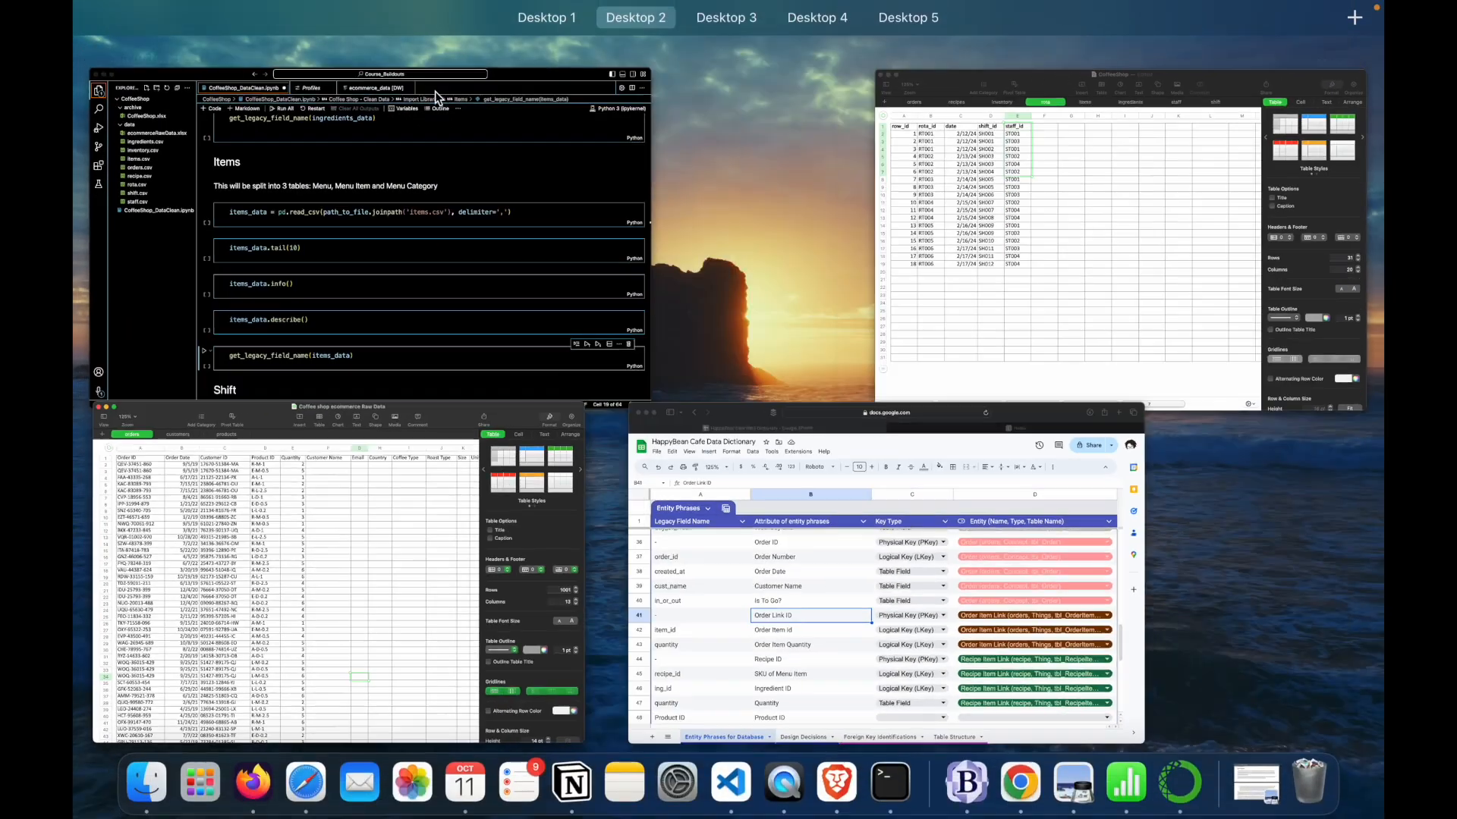
{"action": "left_click", "coordinate": [1038, 280]}
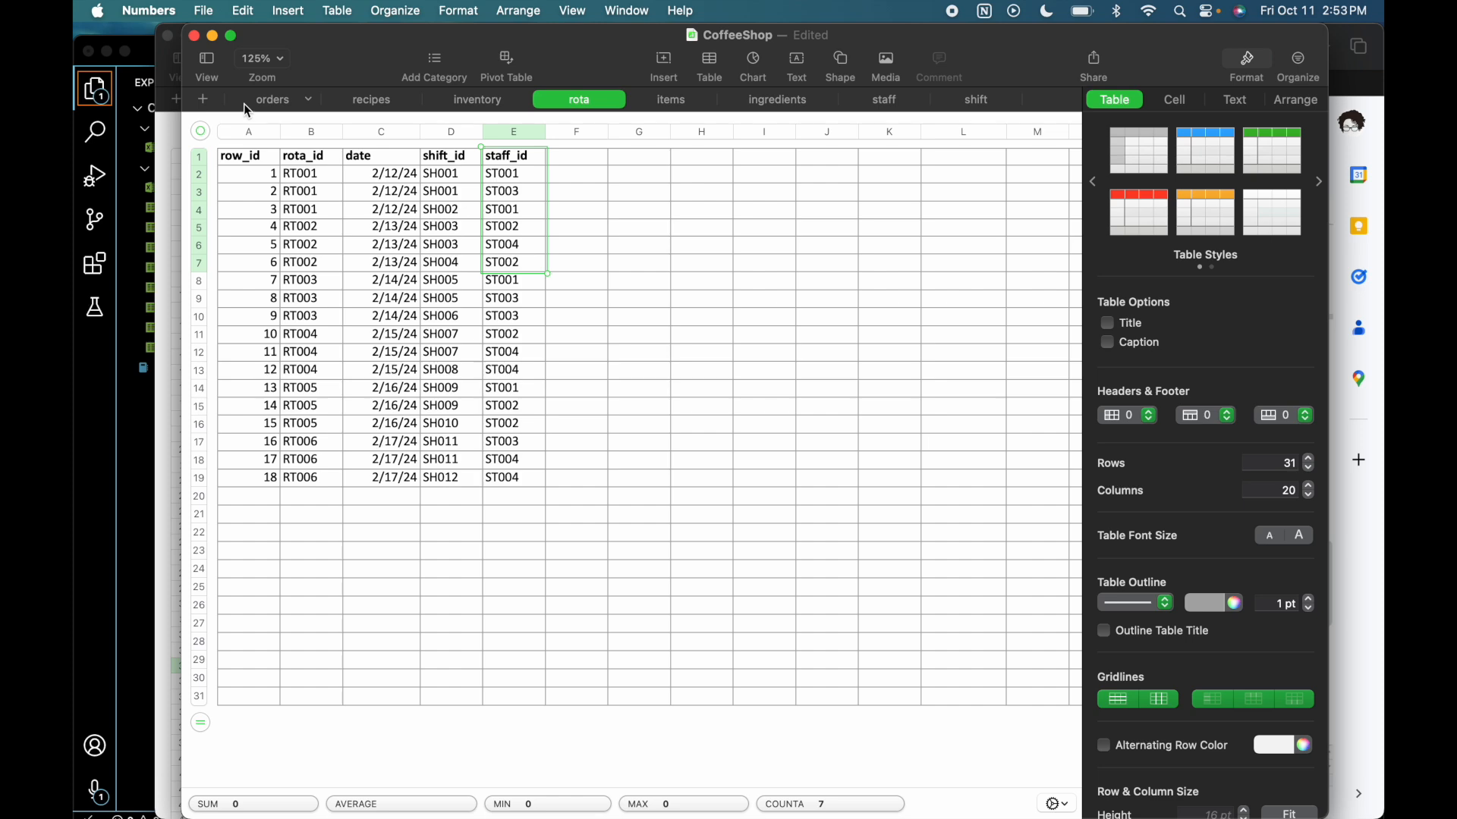
{"action": "left_click", "coordinate": [256, 103]}
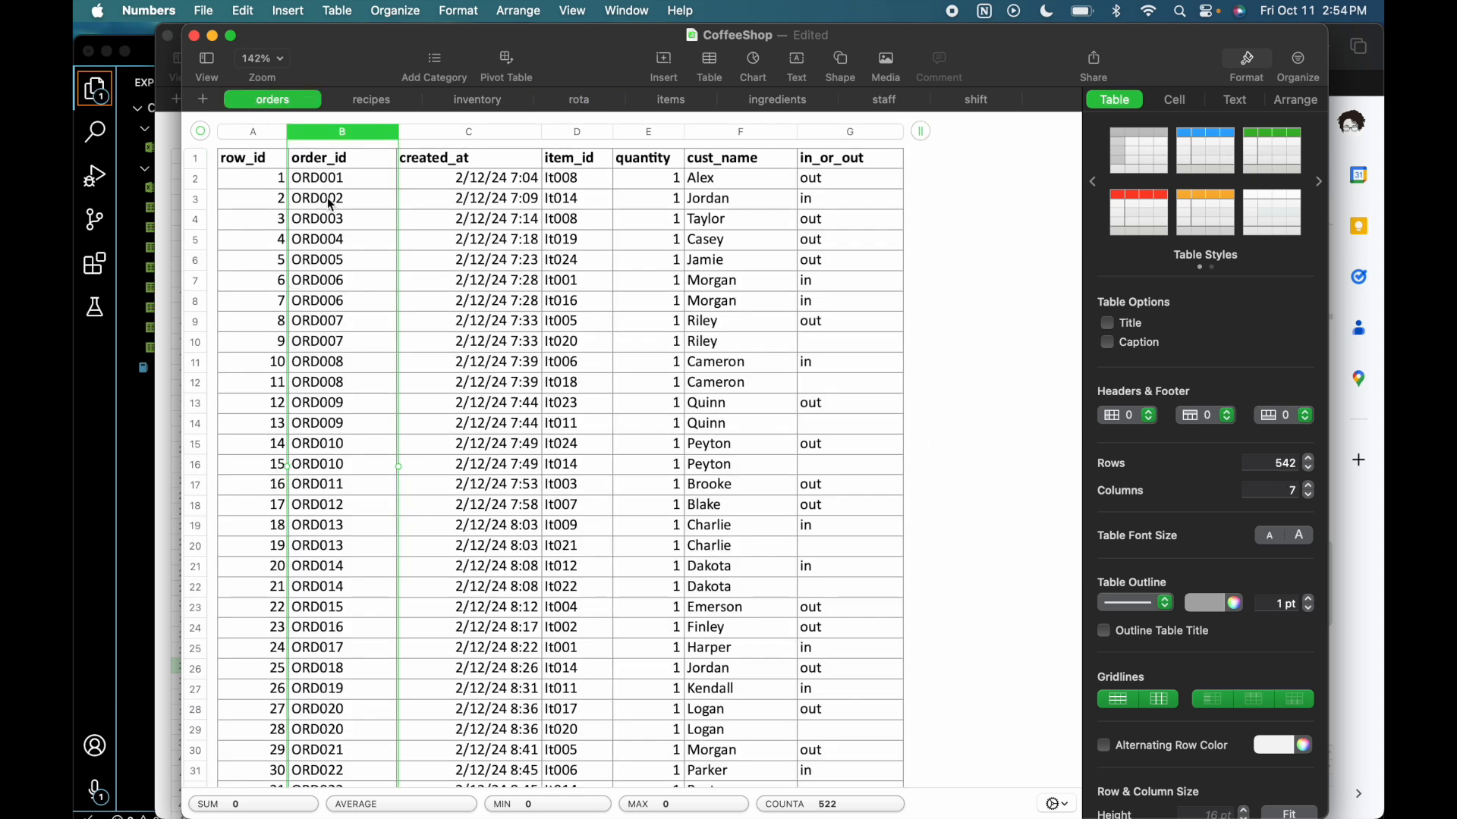
{"action": "left_click", "coordinate": [350, 185]}
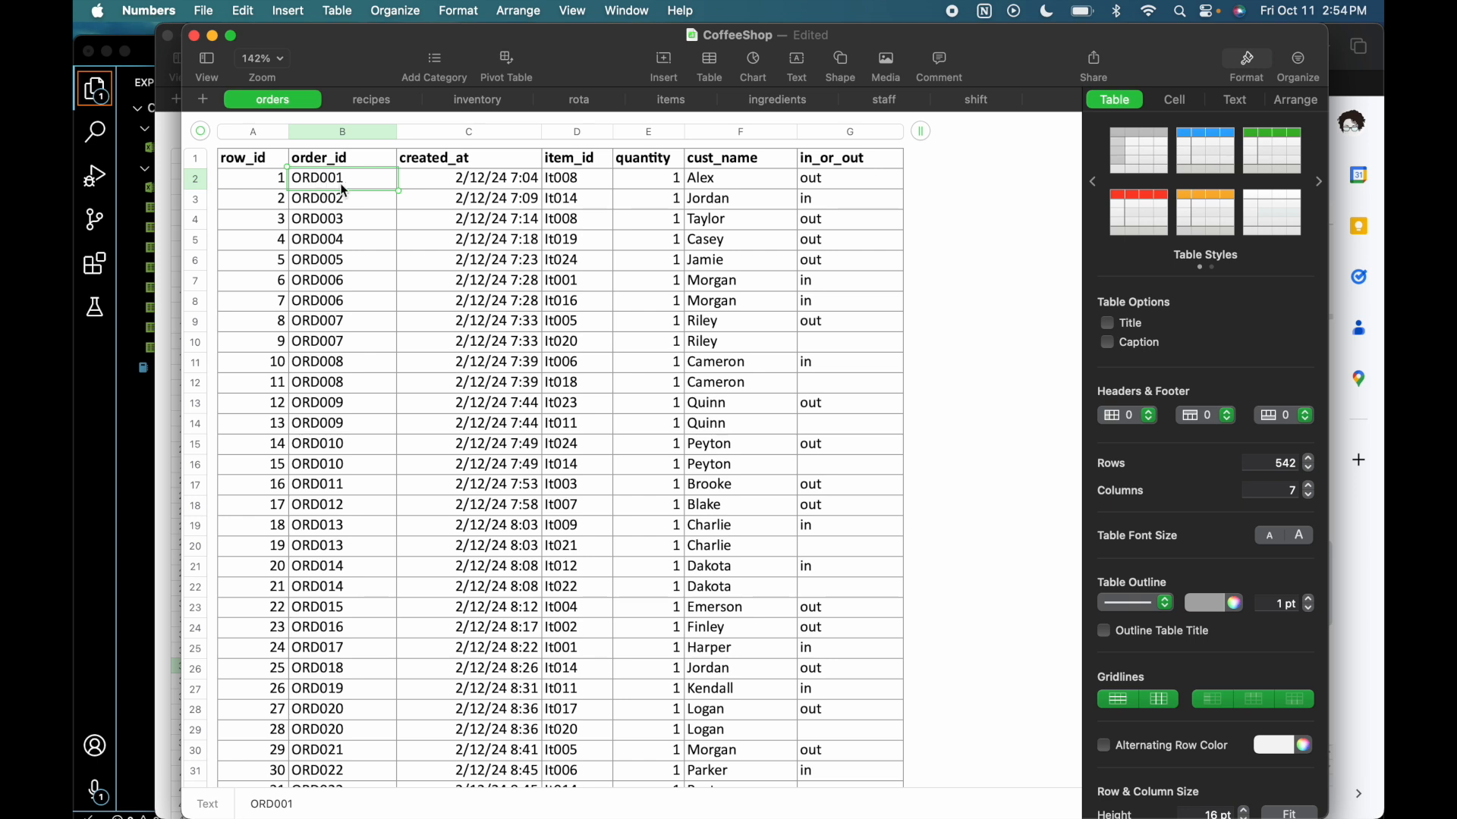
{"action": "left_click", "coordinate": [588, 188]}
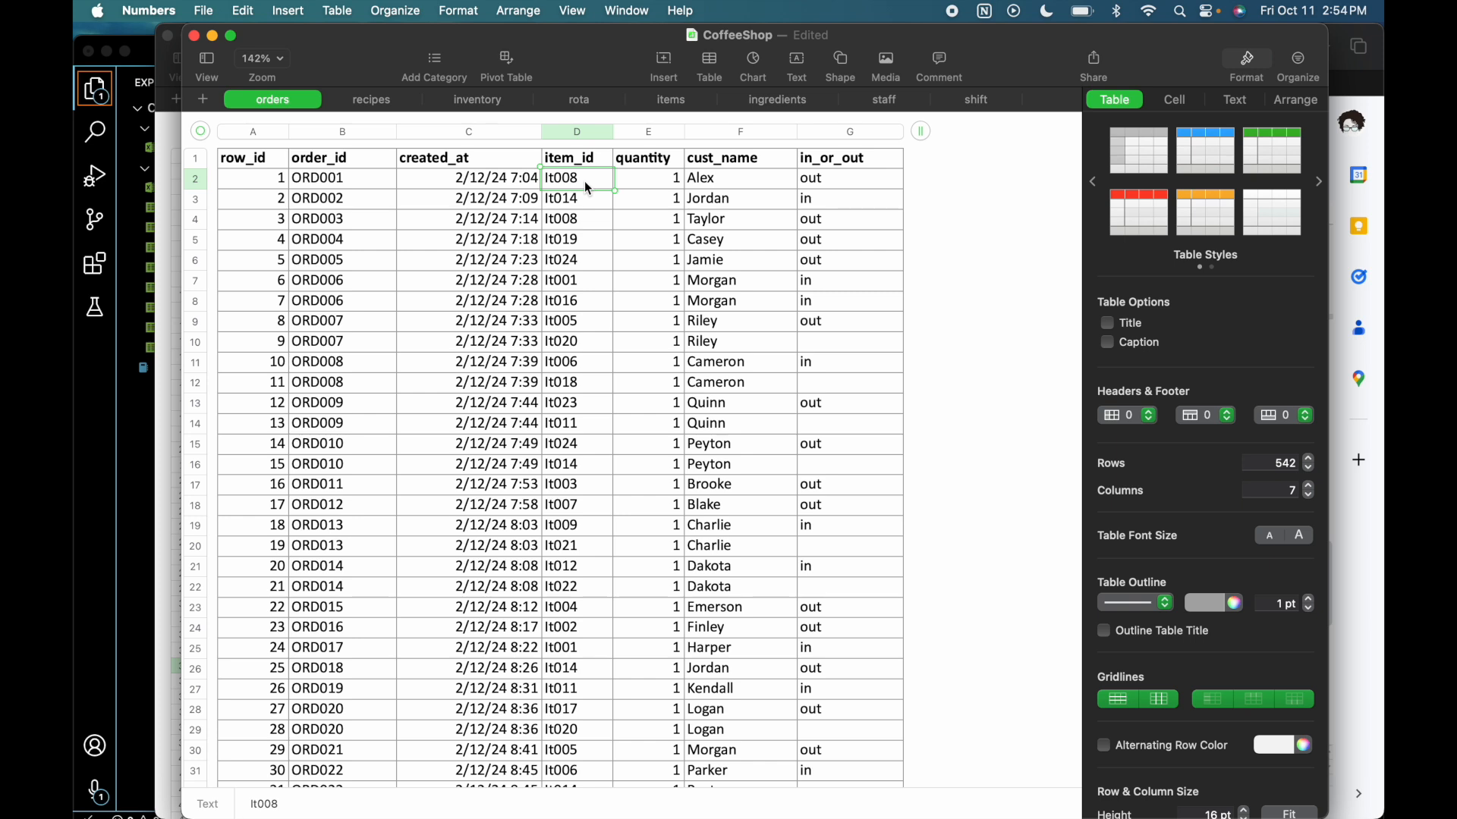
- Compare the order_id and item_id values in rows 11 and 12 of the orders sheet
{"action": "left_click", "coordinate": [348, 367]}
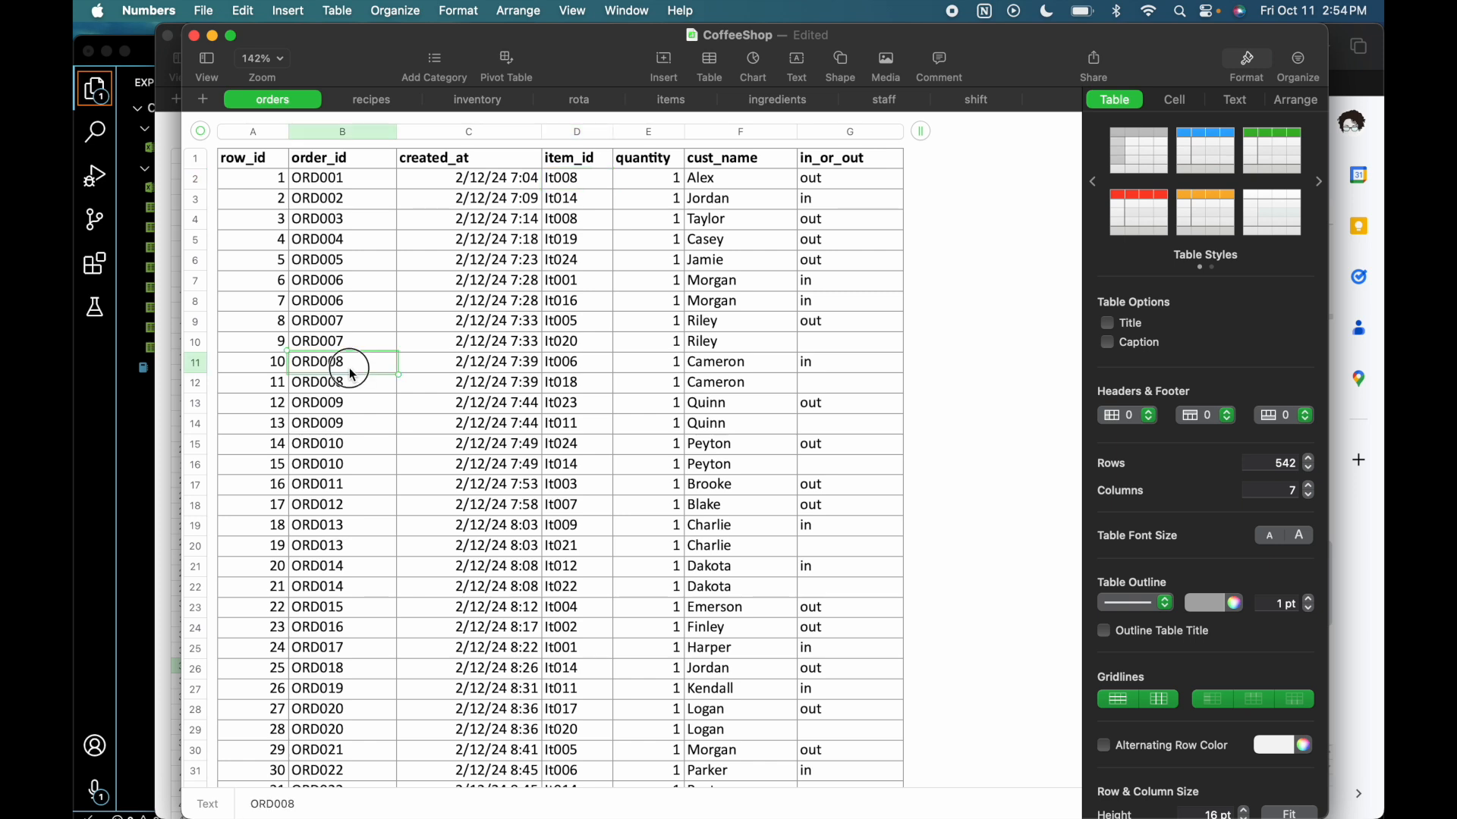
{"action": "left_click", "coordinate": [352, 383]}
{"action": "left_click_drag", "start_coordinate": [352, 383], "coordinate": [347, 370]}
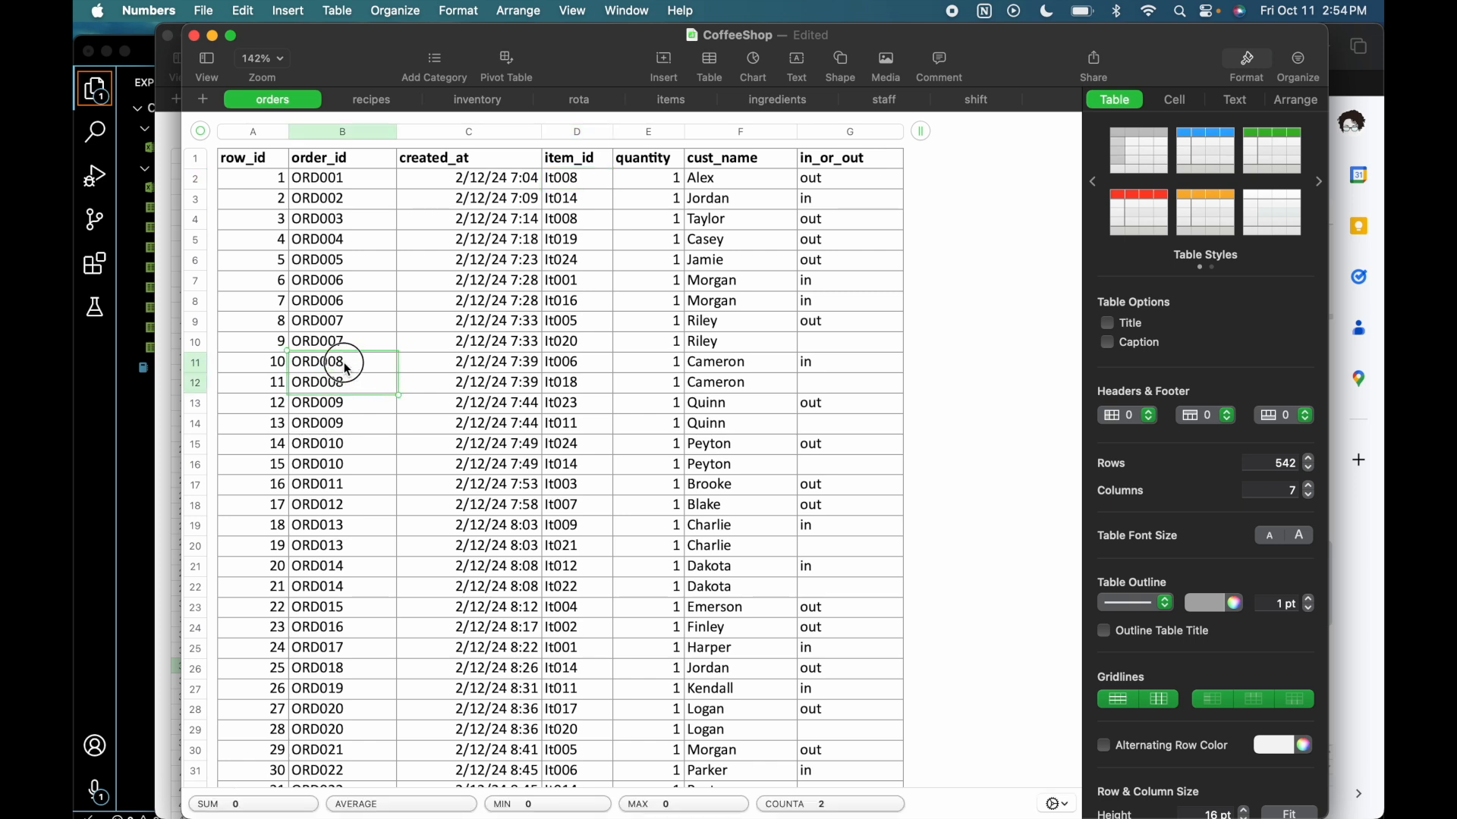
{"action": "left_click_drag", "start_coordinate": [577, 384], "coordinate": [578, 363]}
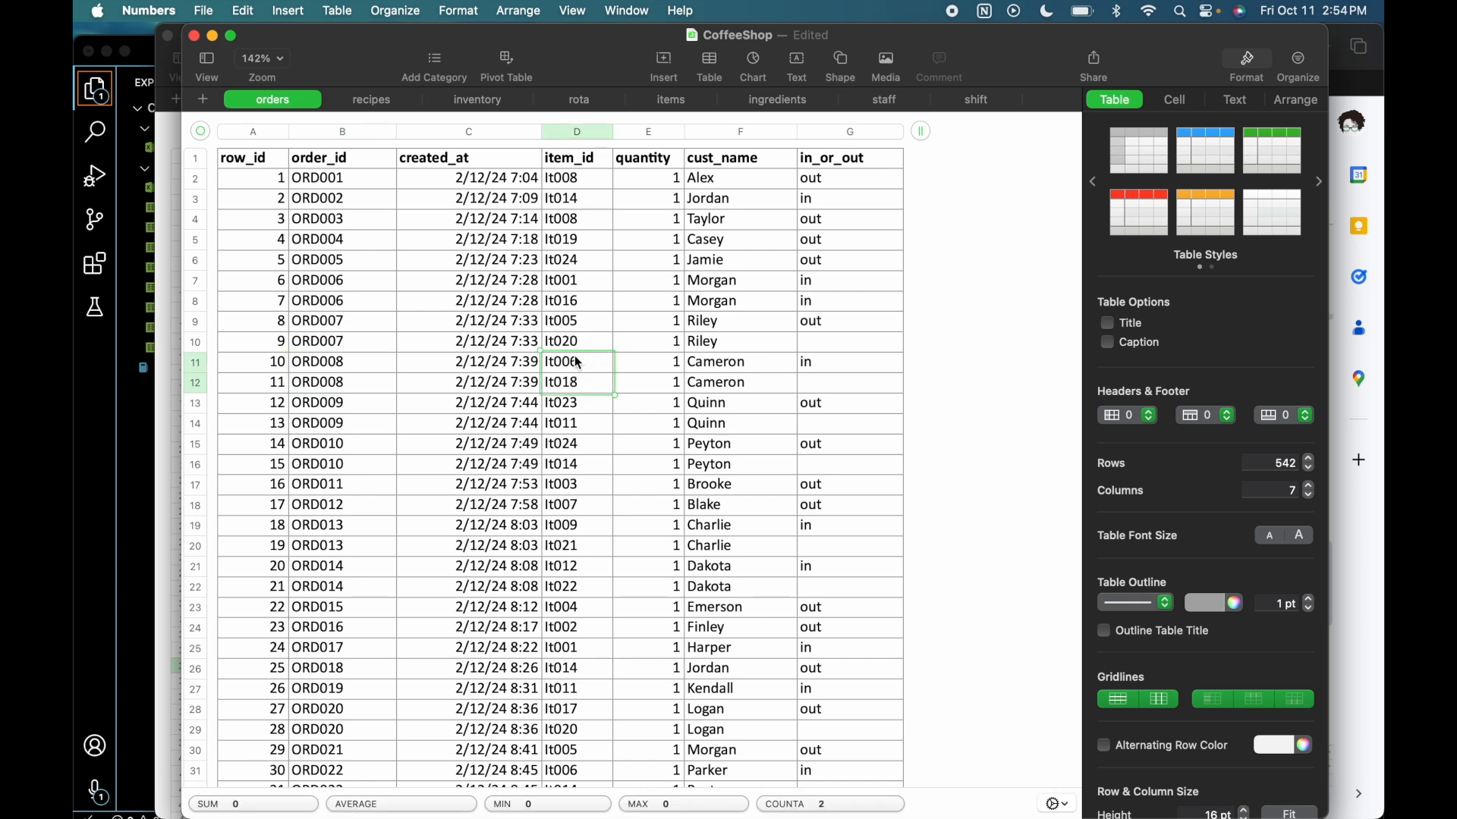
{"action": "left_click_drag", "start_coordinate": [353, 364], "coordinate": [352, 393]}
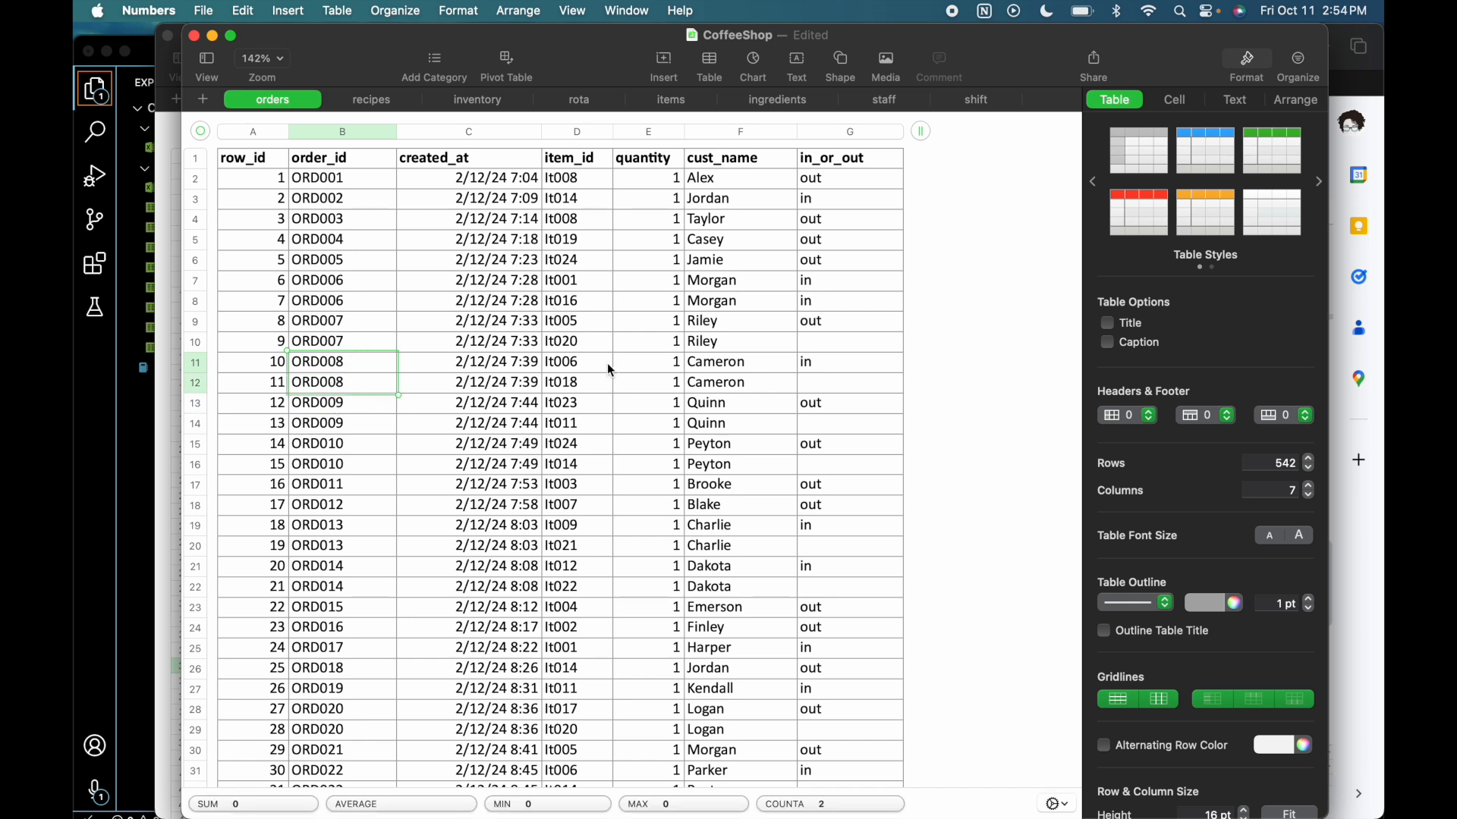
{"action": "left_click_drag", "start_coordinate": [595, 364], "coordinate": [597, 382]}
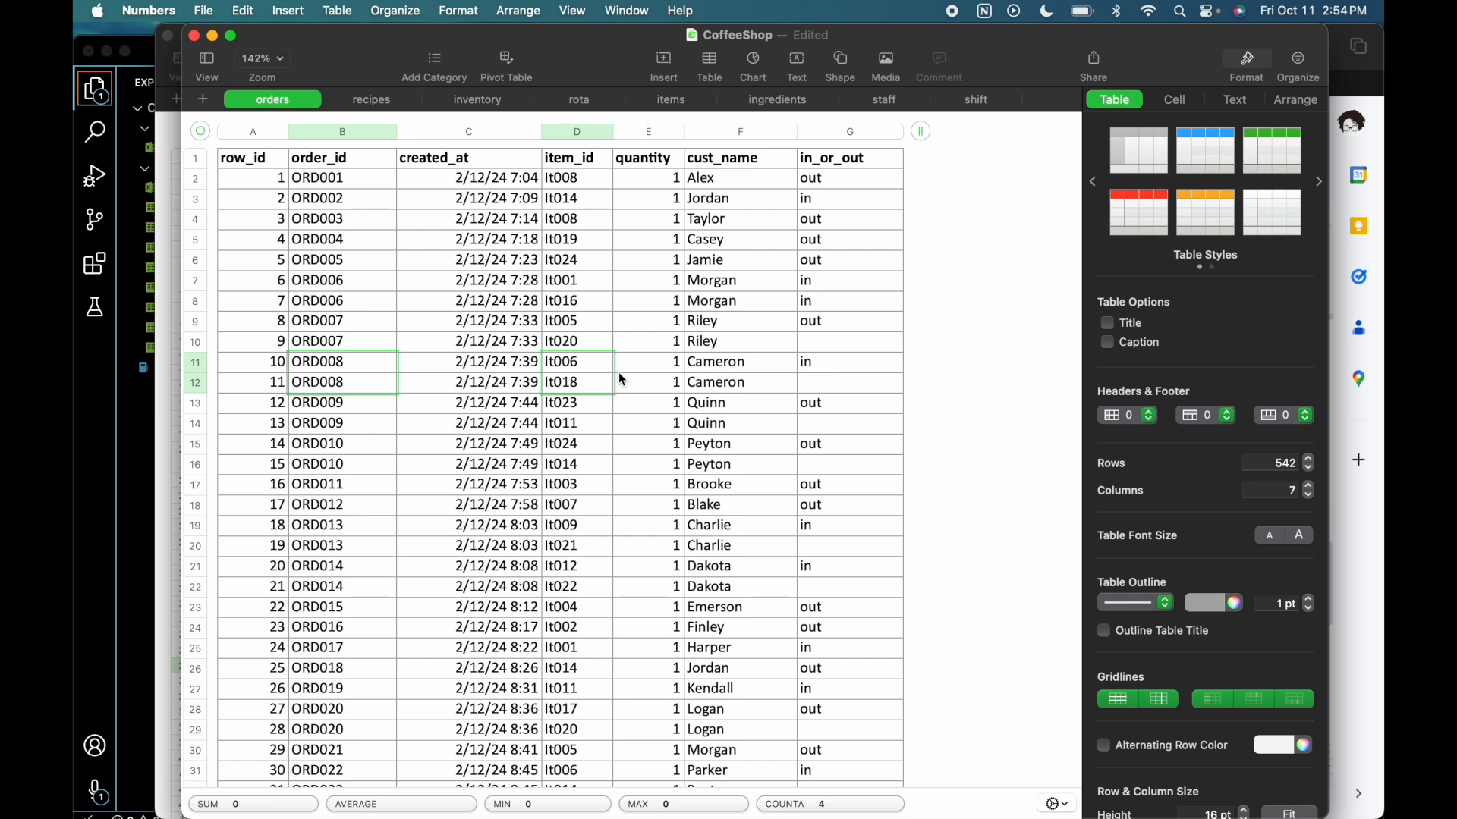
- Return to the data dictionary in Google Sheets and compare the Order phrases with the Order Item Link phrases
{"action": "left_click", "coordinate": [1358, 605]}
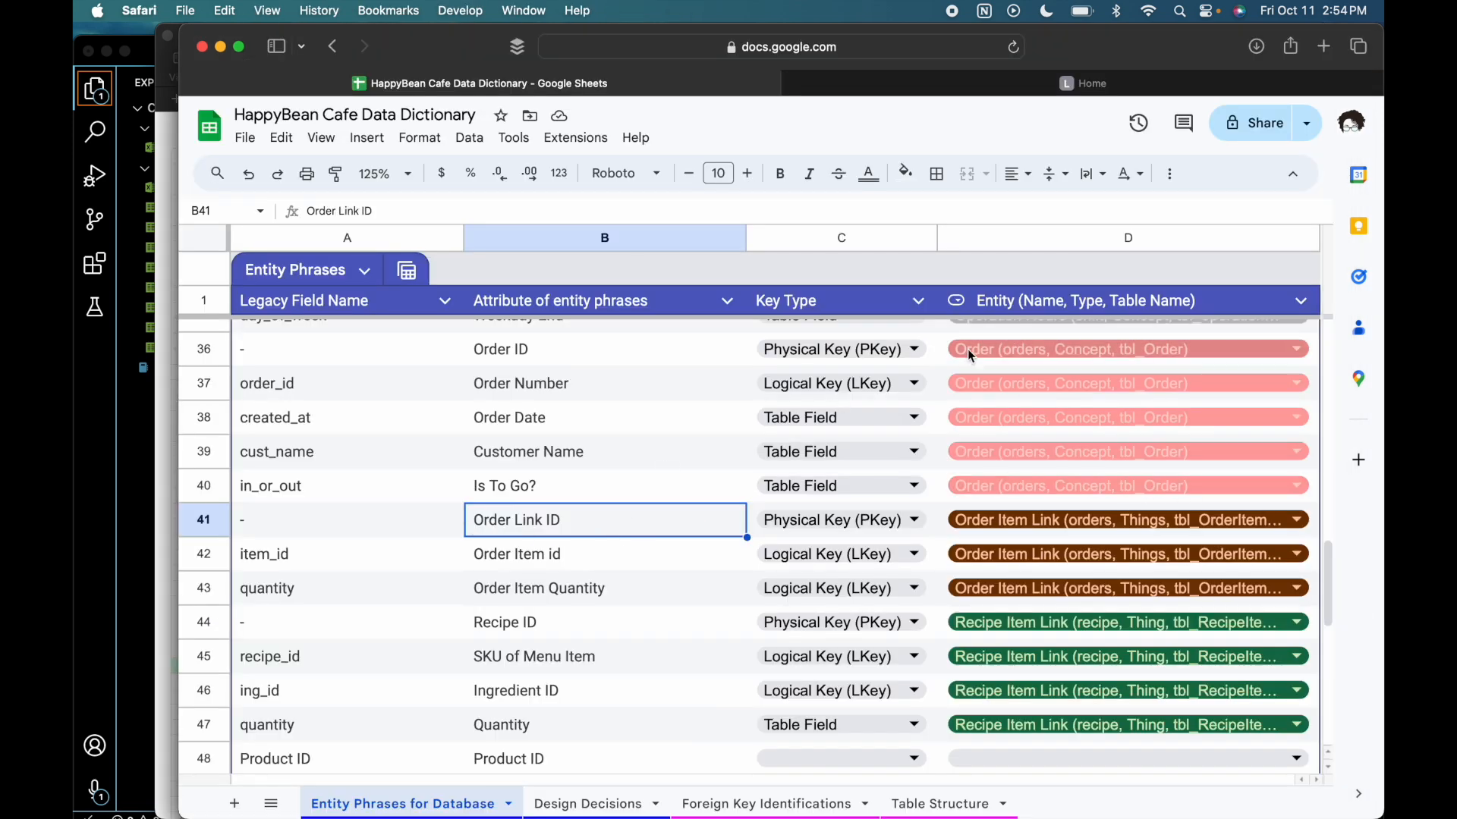
{"action": "left_click_drag", "start_coordinate": [619, 353], "coordinate": [624, 474]}
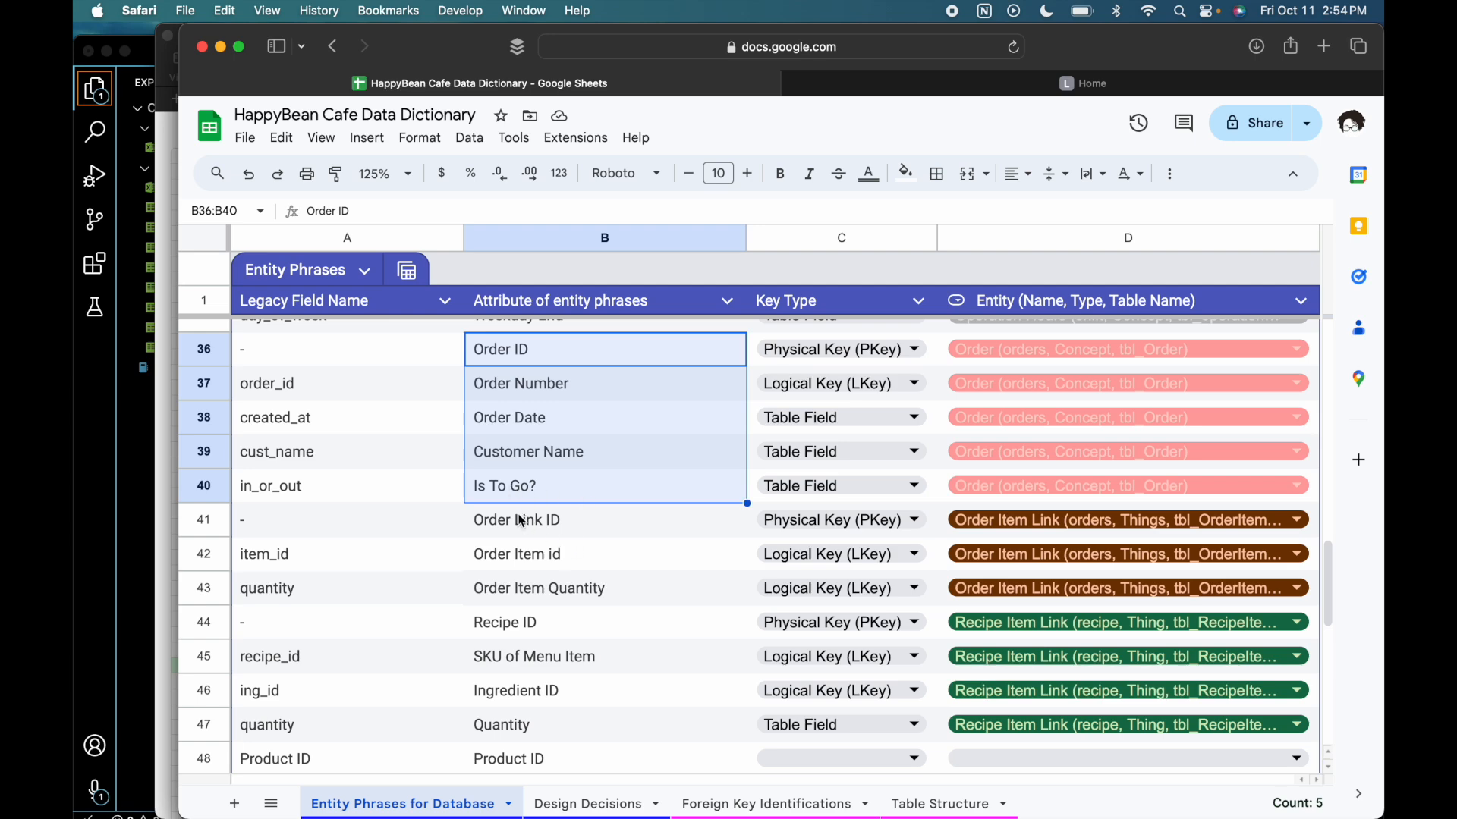
{"action": "left_click_drag", "start_coordinate": [520, 520], "coordinate": [527, 590]}
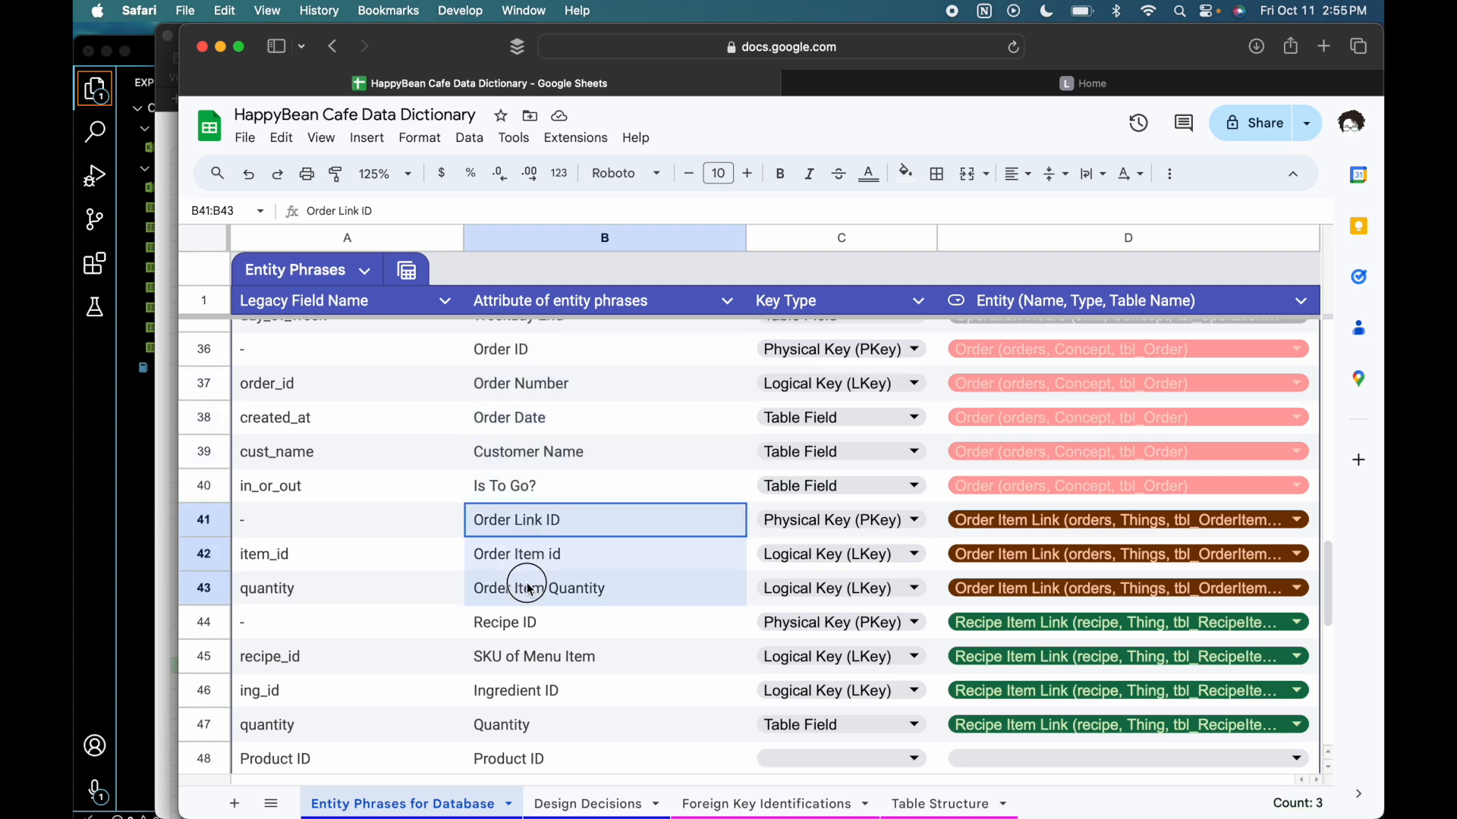
- Change the Entity column's Order Item Link dropdown option to "Order Item Link (orders/items, Things, tbl_OrderItemLink)"
{"action": "double_click", "coordinate": [1103, 522]}
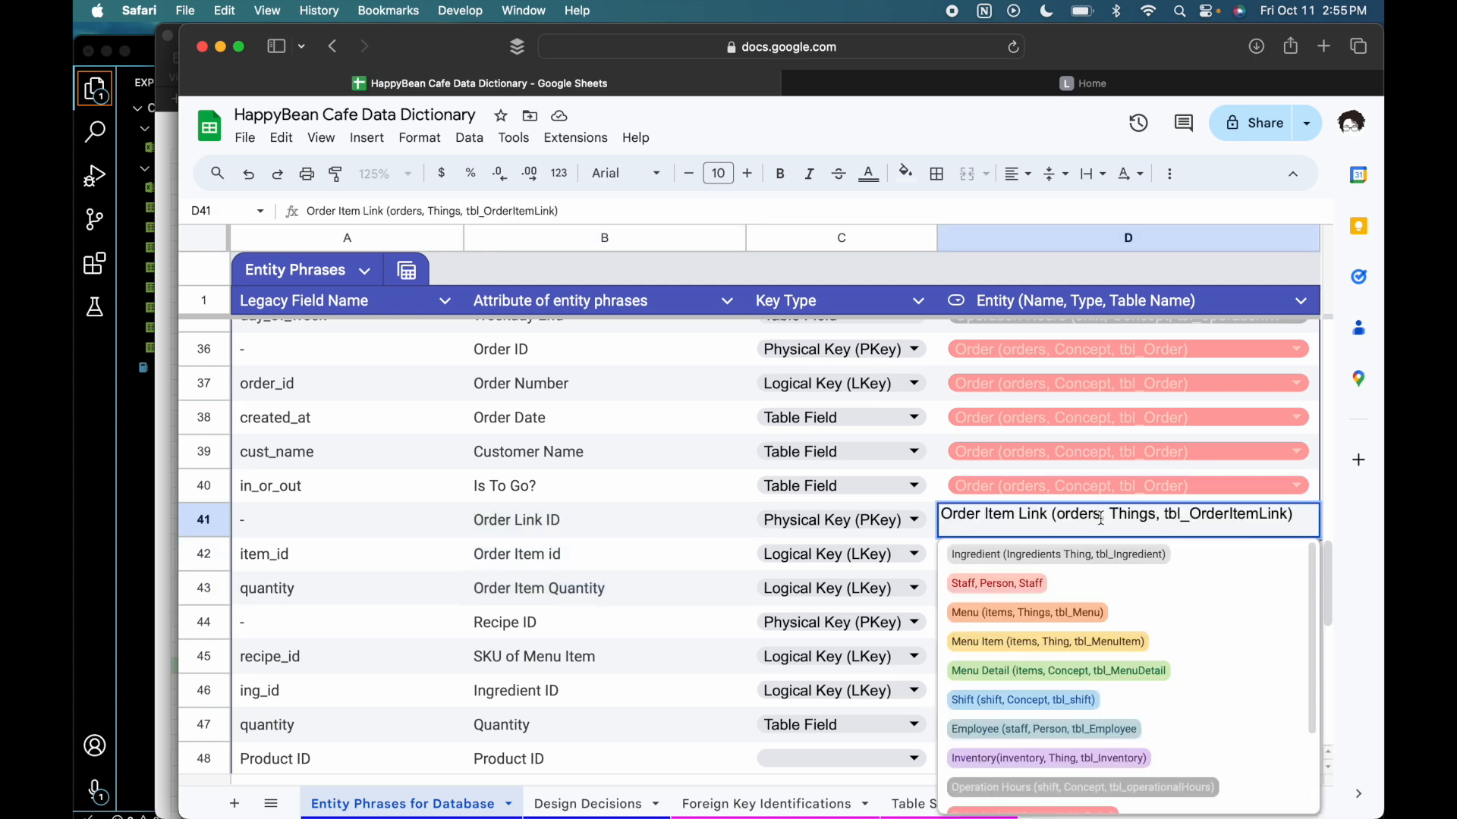
{"action": "scroll", "coordinate": [1268, 578], "scroll_direction": "down", "scroll_amount": 3}
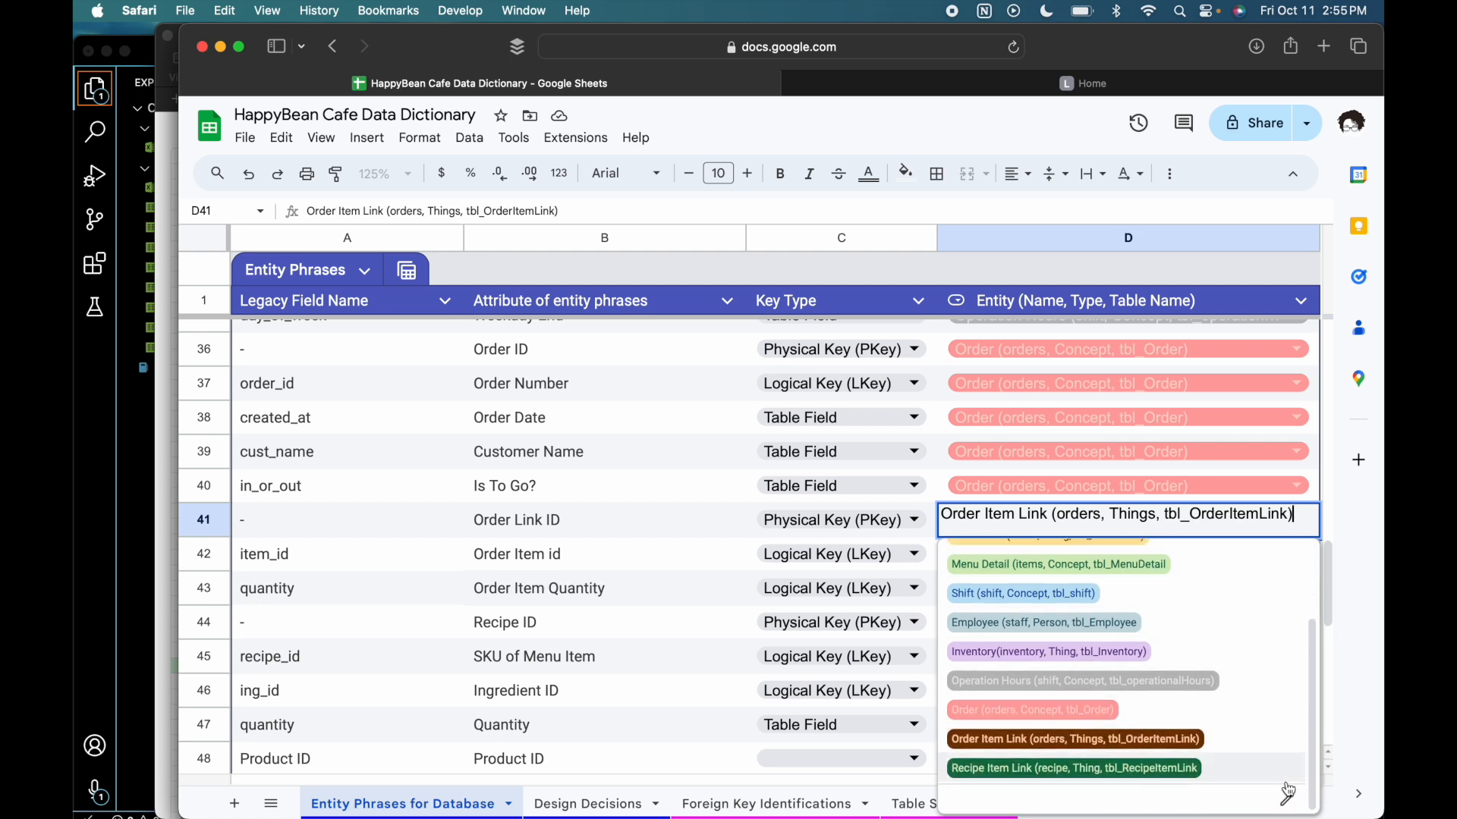
{"action": "left_click", "coordinate": [1287, 801]}
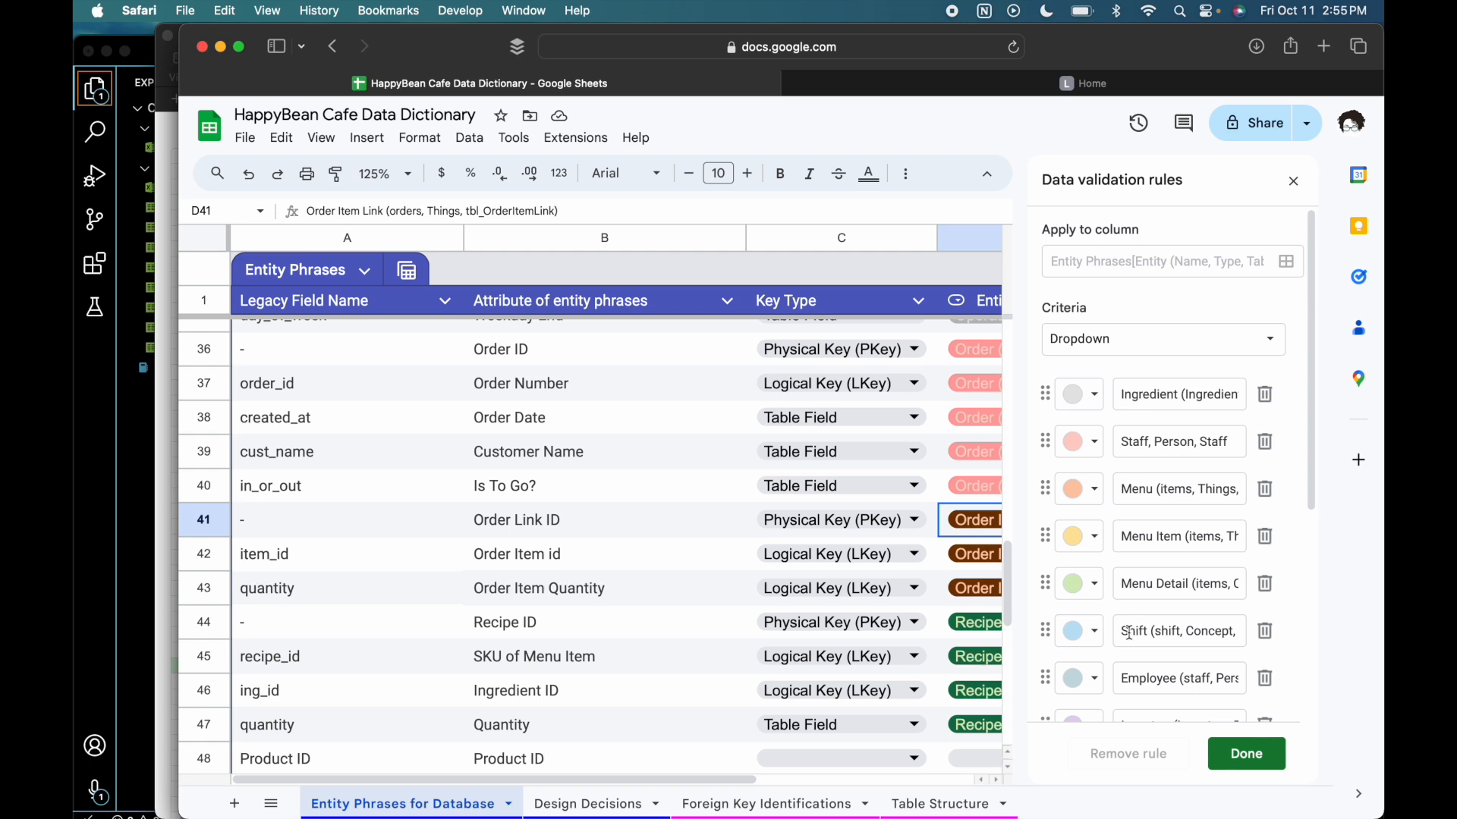
{"action": "scroll", "coordinate": [1132, 650], "scroll_direction": "down", "scroll_amount": 5}
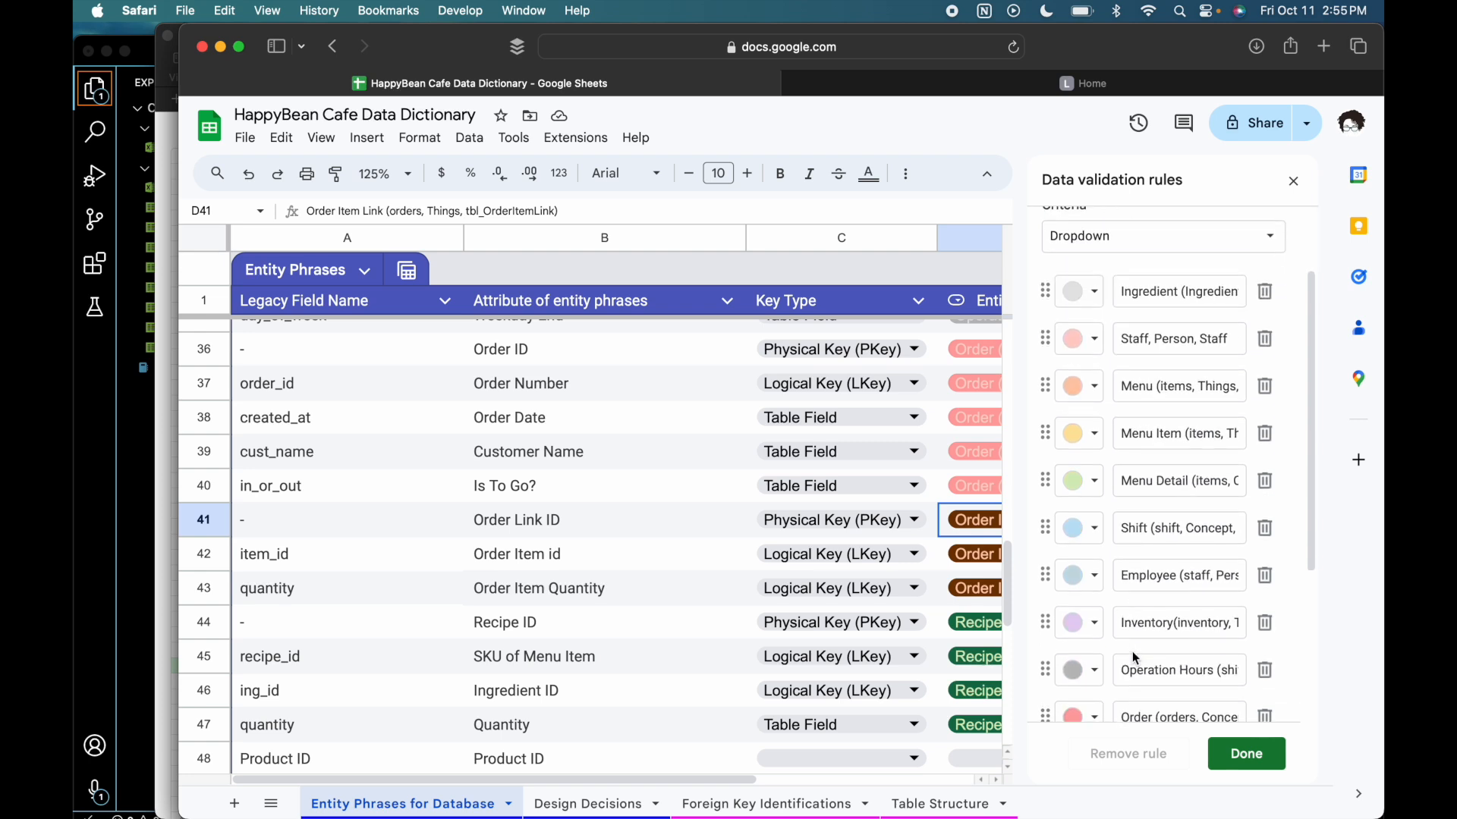
{"action": "left_click", "coordinate": [1209, 596]}
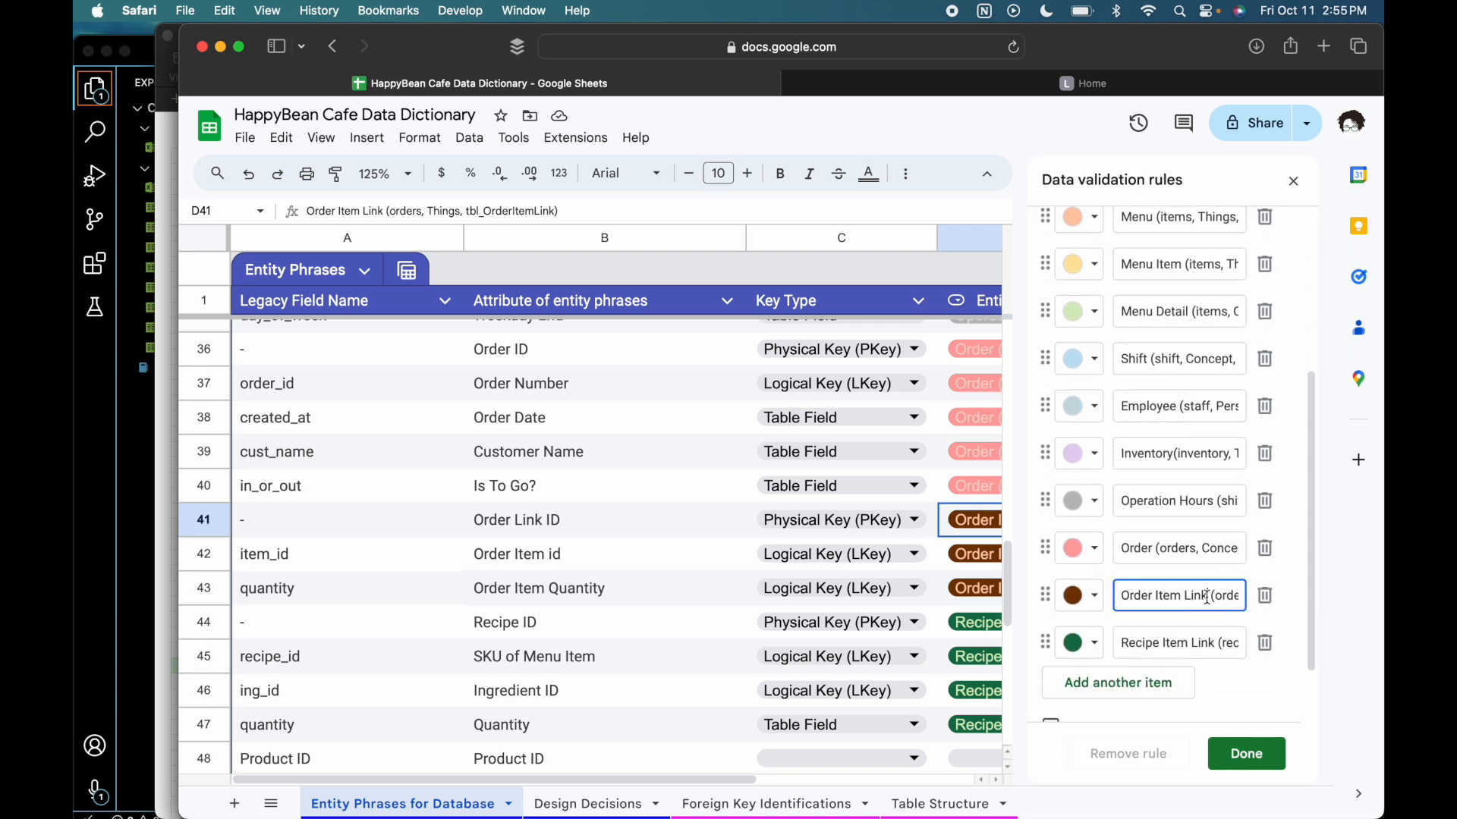
{"action": "key", "text": "Right"}
{"action": "key", "text": "Right"}
{"action": "key", "text": "Right"}
{"action": "key", "text": "Right"}
{"action": "key", "text": "Right"}
{"action": "key", "text": "Right"}
{"action": "type", "text": "/items"}
{"action": "left_click", "coordinate": [1224, 742]}
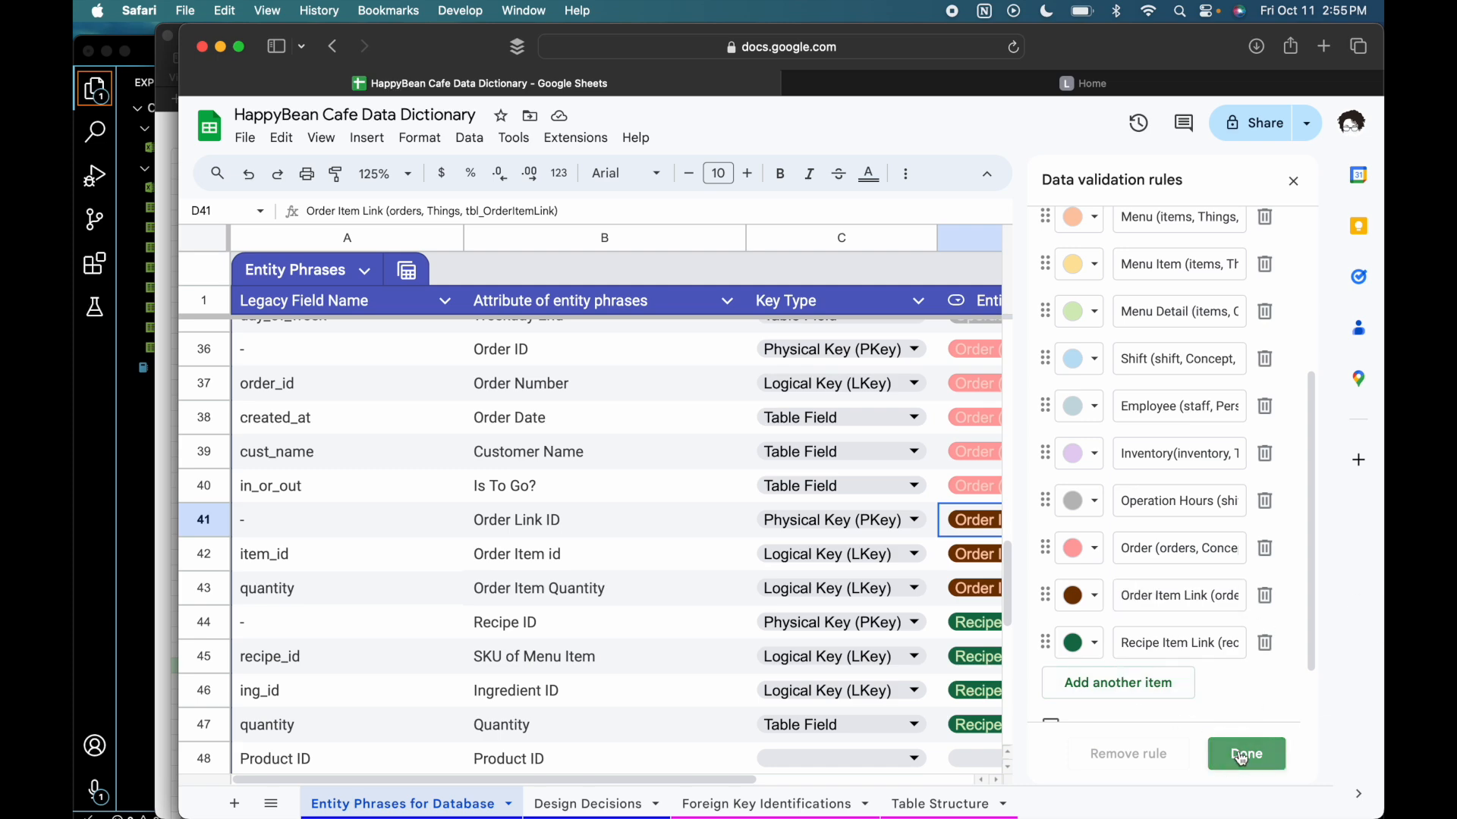
- Assign the Order Item Quantity phrase to the entity "Order Item Link (orders/items, Things, tbl_OrderItemLink)"
{"action": "scroll", "coordinate": [1225, 740], "scroll_direction": "down", "scroll_amount": 20}
{"action": "scroll", "coordinate": [1225, 739], "scroll_direction": "up", "scroll_amount": 10}
{"action": "scroll", "coordinate": [1224, 740], "scroll_direction": "down", "scroll_amount": 2}
{"action": "left_click", "coordinate": [1230, 488]}
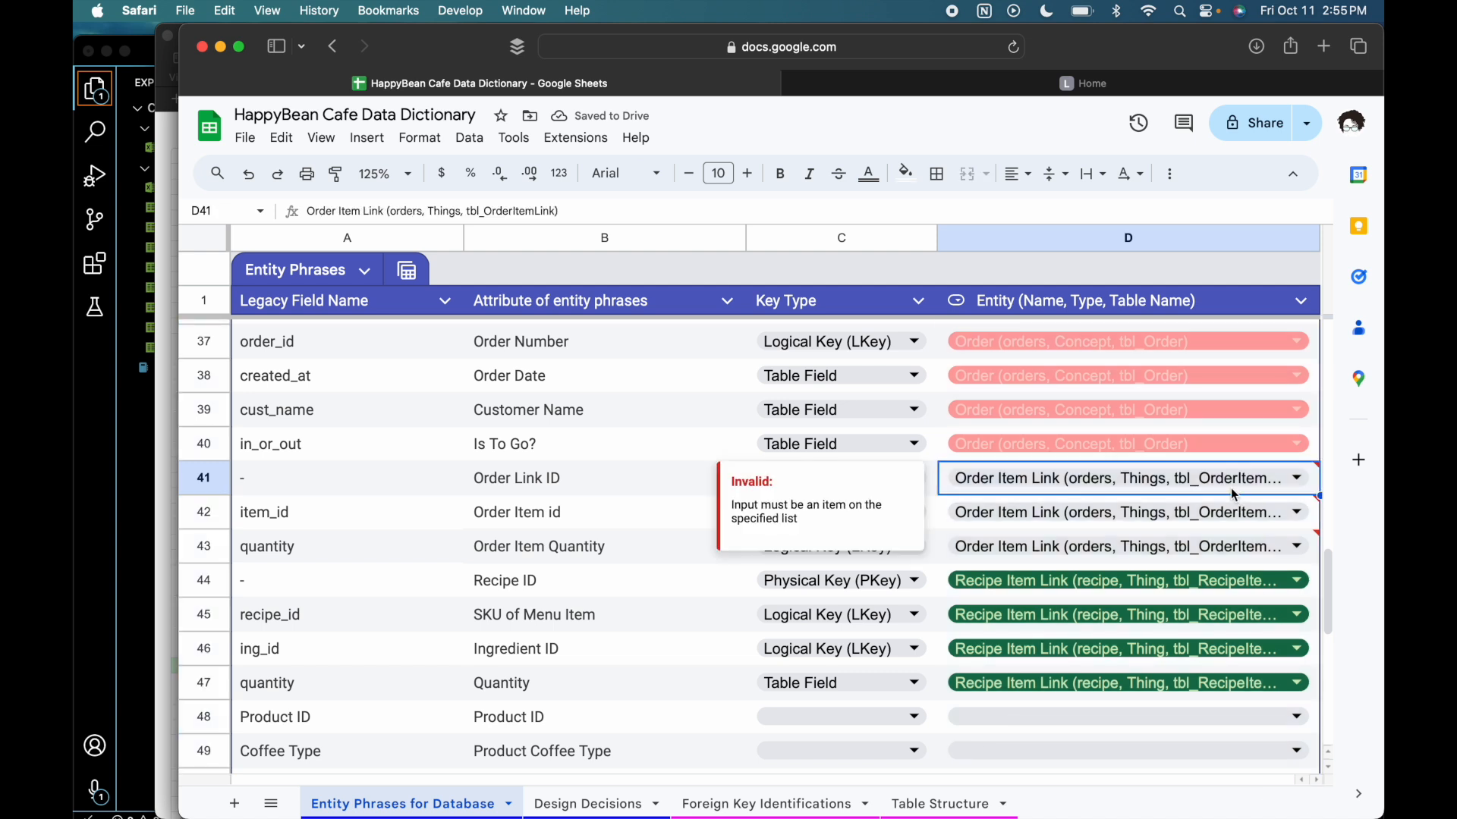
{"action": "double_click", "coordinate": [1238, 551]}
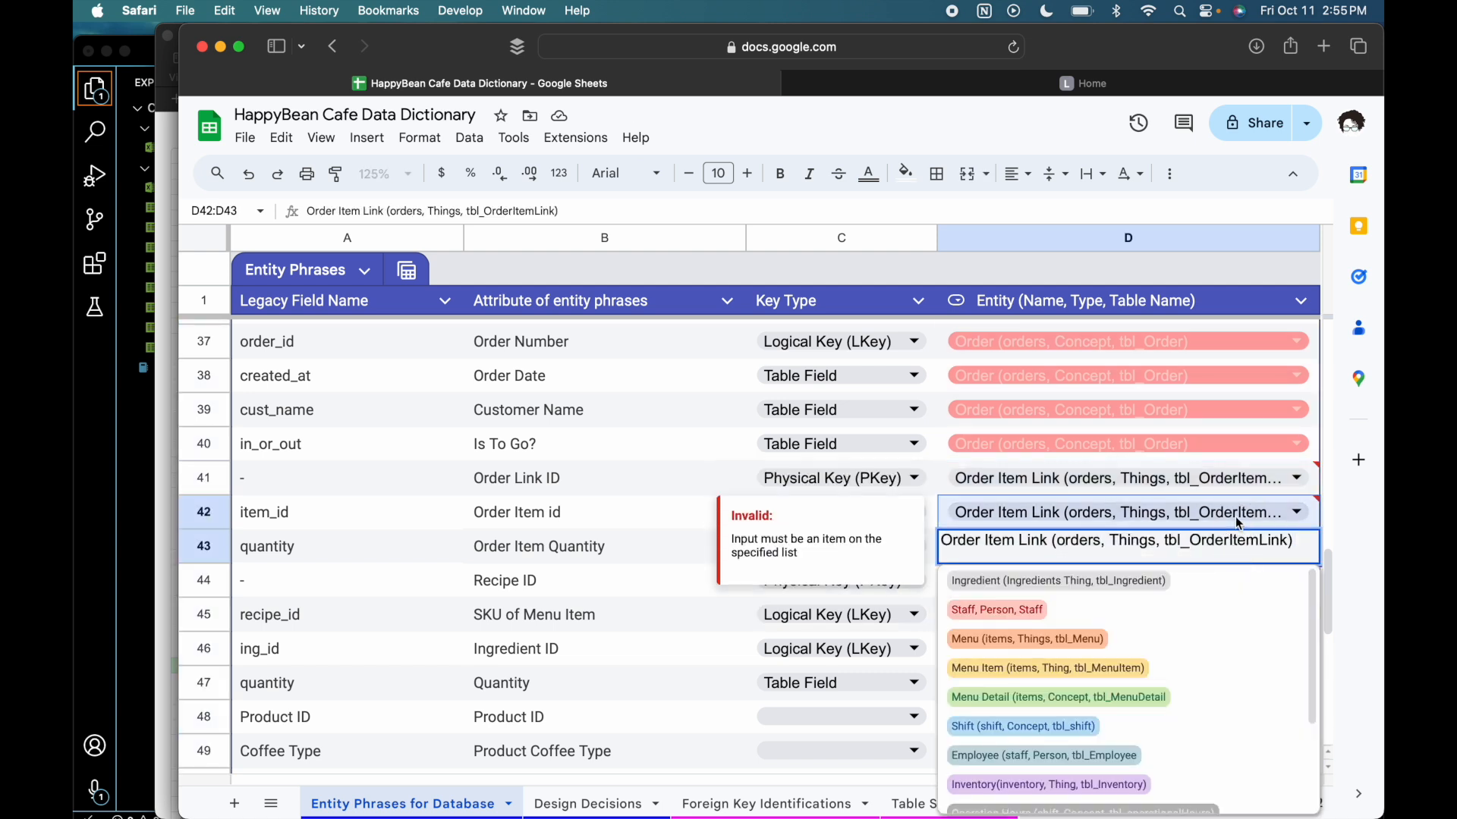
{"action": "left_click_drag", "start_coordinate": [1299, 547], "coordinate": [942, 544]}
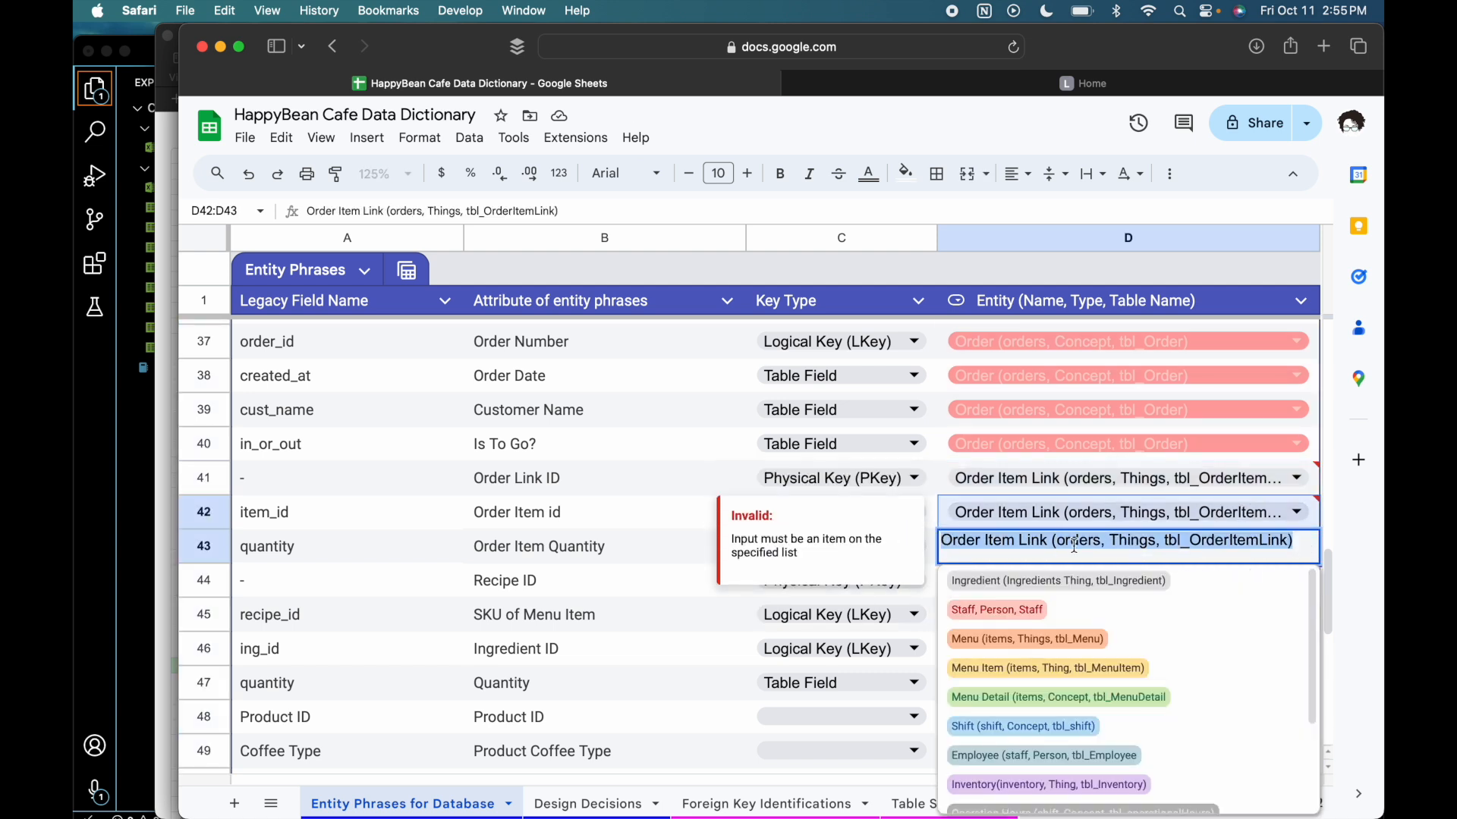
{"action": "scroll", "coordinate": [1100, 607], "scroll_direction": "down", "scroll_amount": 2}
{"action": "scroll", "coordinate": [1107, 624], "scroll_direction": "down", "scroll_amount": 1}
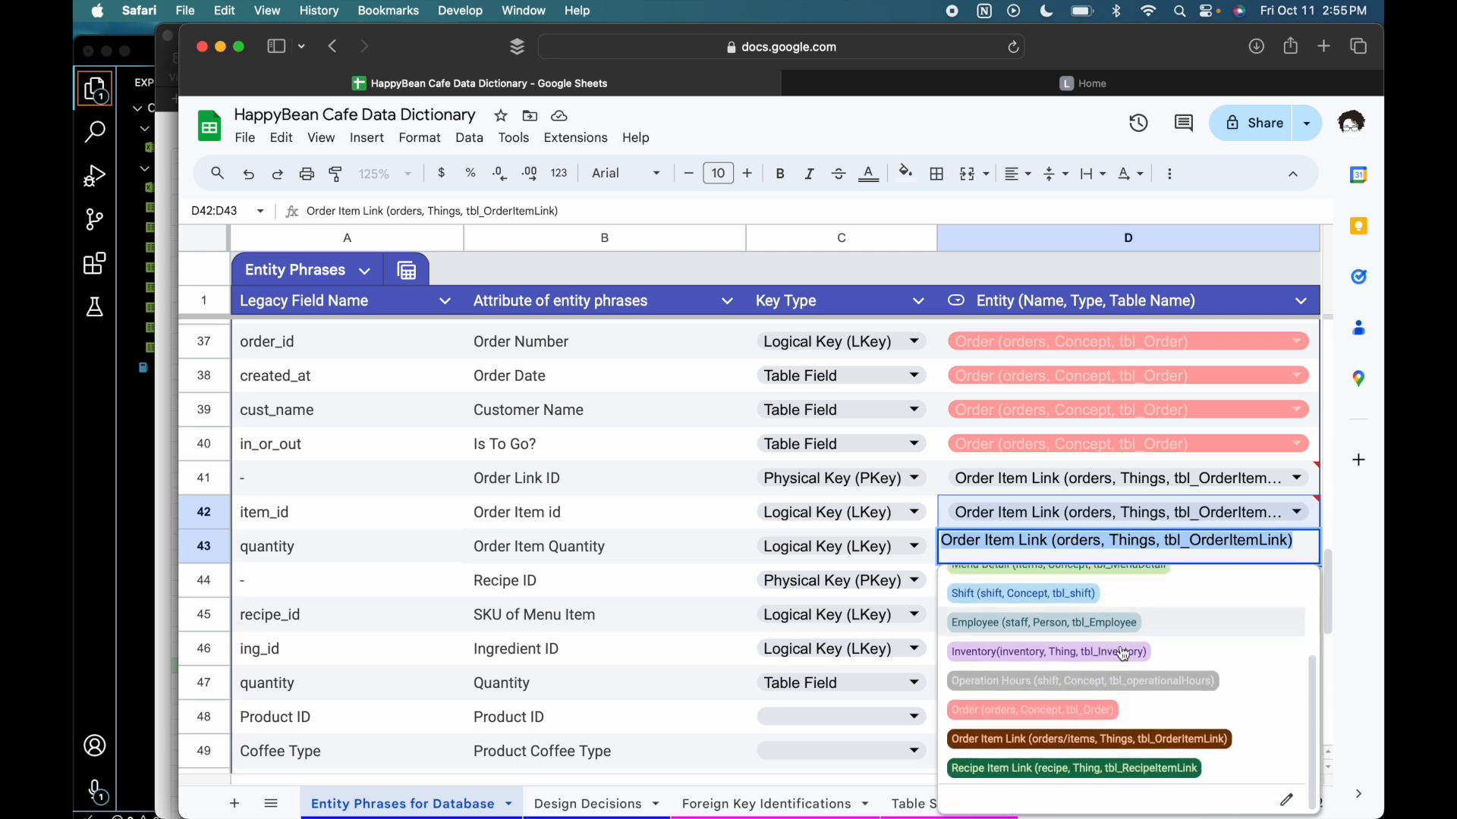
{"action": "left_click", "coordinate": [1218, 746]}
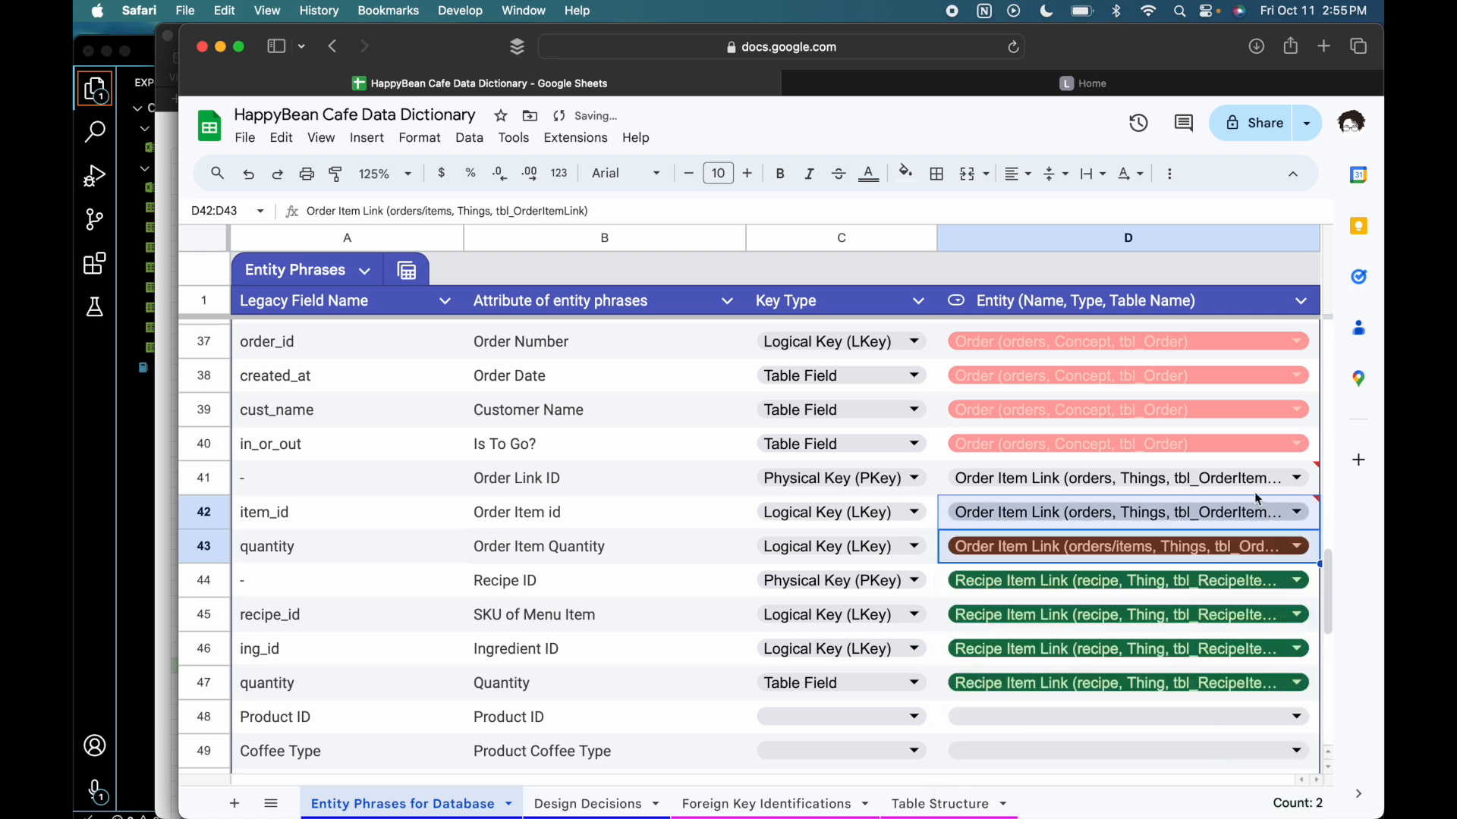
- Assign the Order Item id and Order Link ID phrases to the orders/items version of the Order Item Link entity
{"action": "double_click", "coordinate": [1205, 512]}
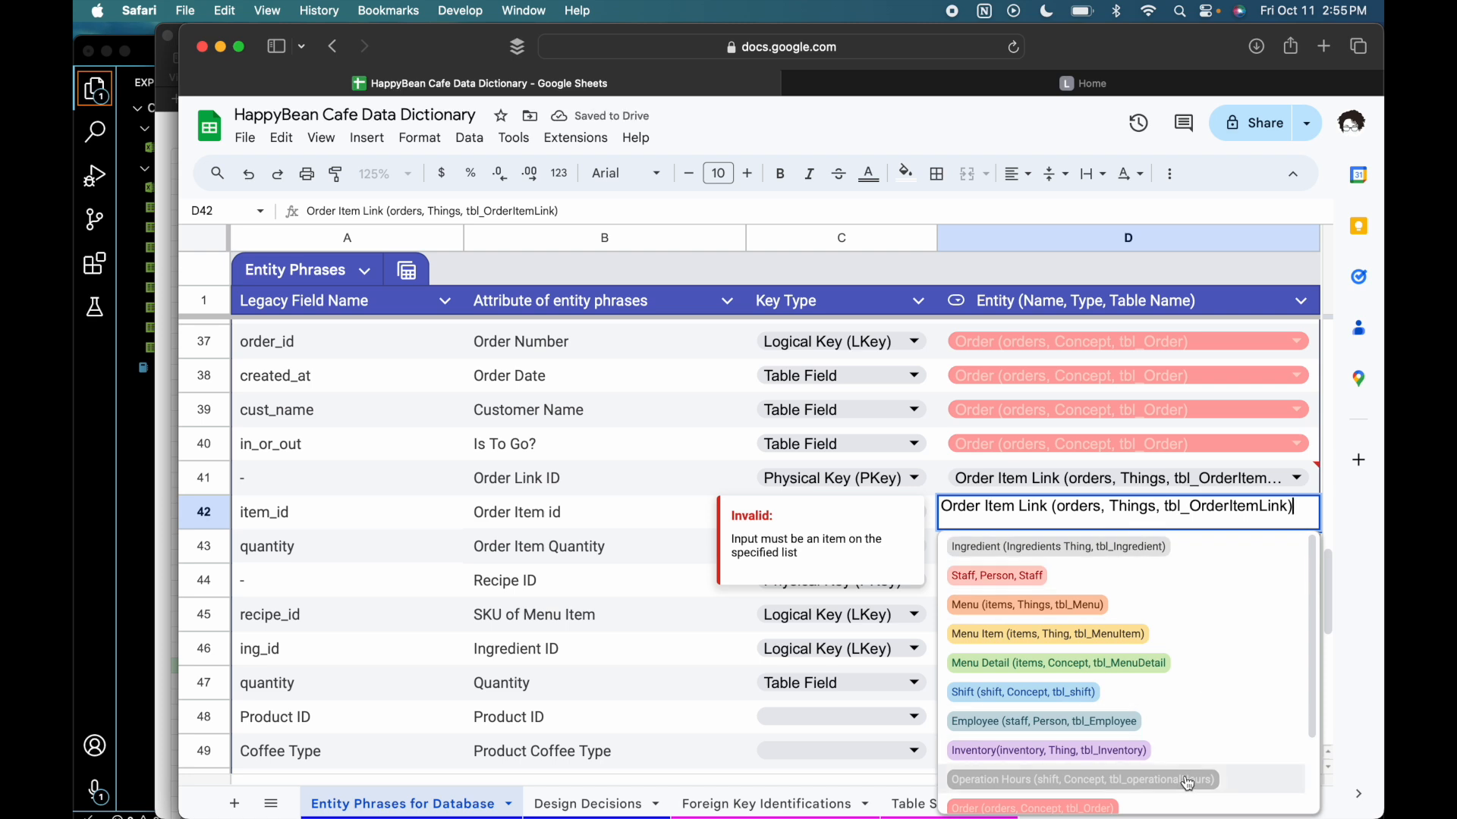
{"action": "scroll", "coordinate": [1189, 773], "scroll_direction": "down", "scroll_amount": 3}
{"action": "left_click", "coordinate": [1191, 742]}
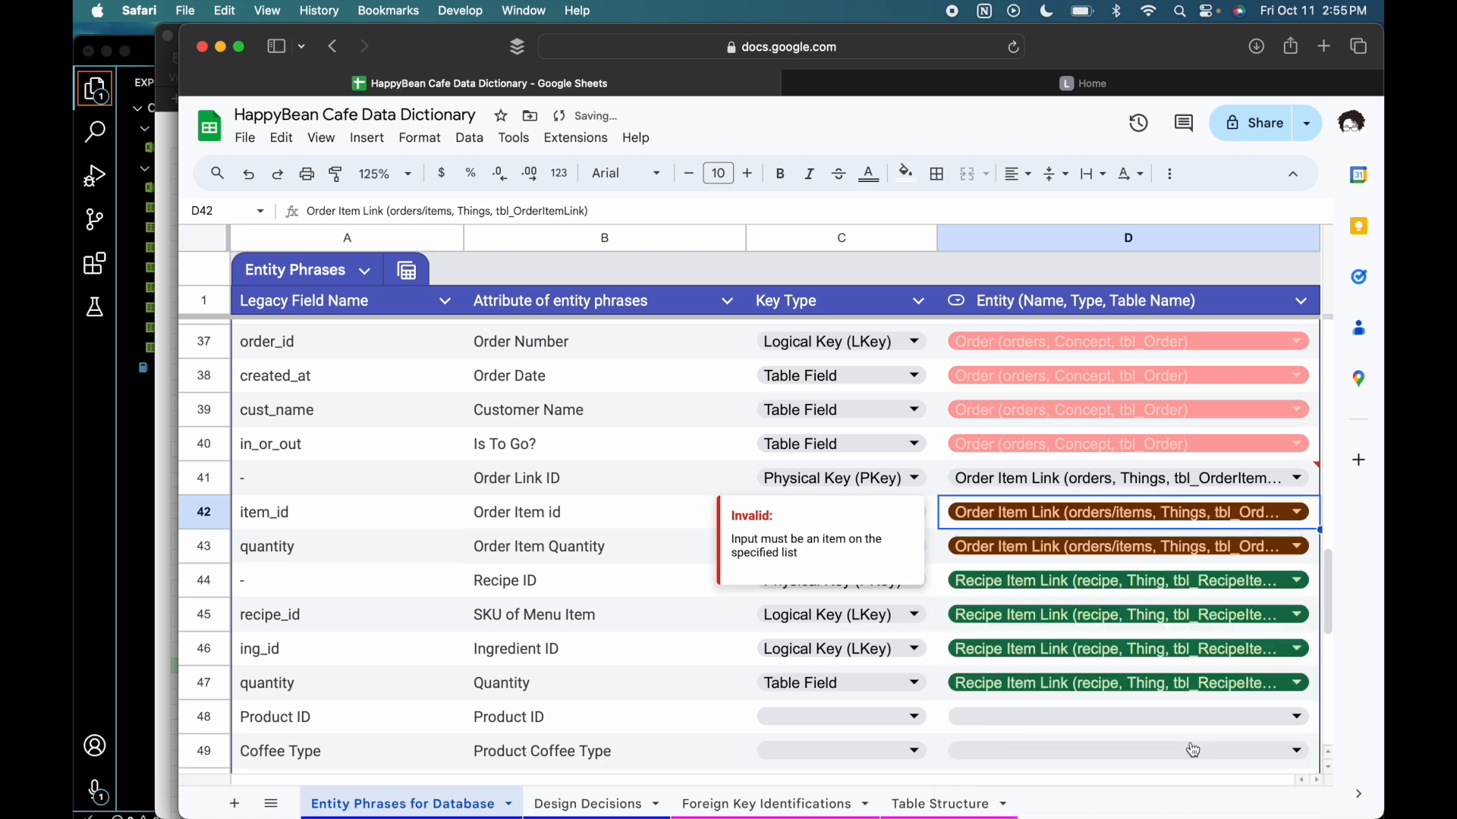
{"action": "double_click", "coordinate": [1273, 489]}
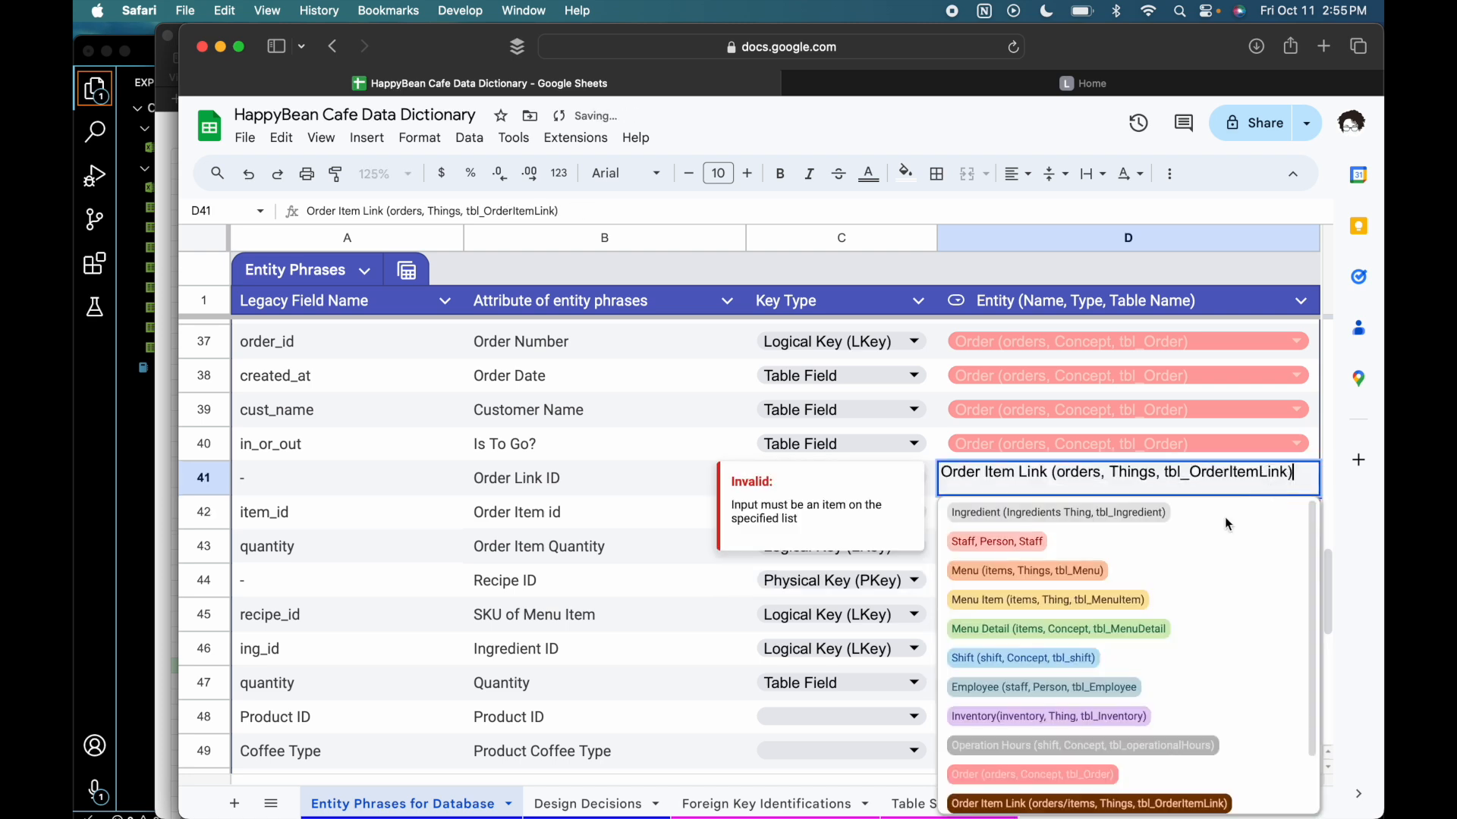
{"action": "scroll", "coordinate": [1181, 747], "scroll_direction": "down", "scroll_amount": 2}
{"action": "left_click", "coordinate": [1181, 747]}
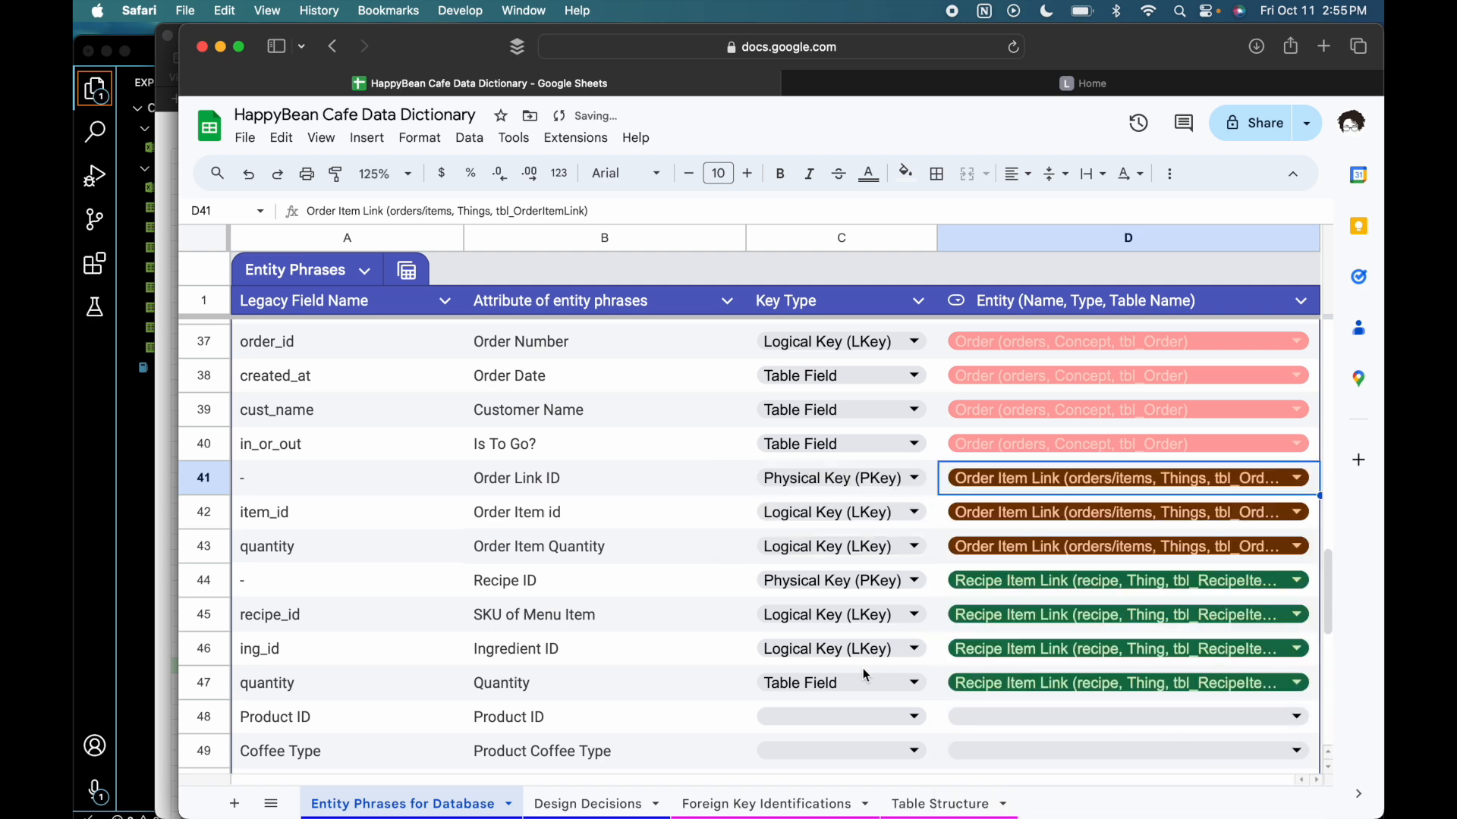
- Insert a blank row between the Order Link ID and Order Item id phrases
{"action": "left_click", "coordinate": [620, 519]}
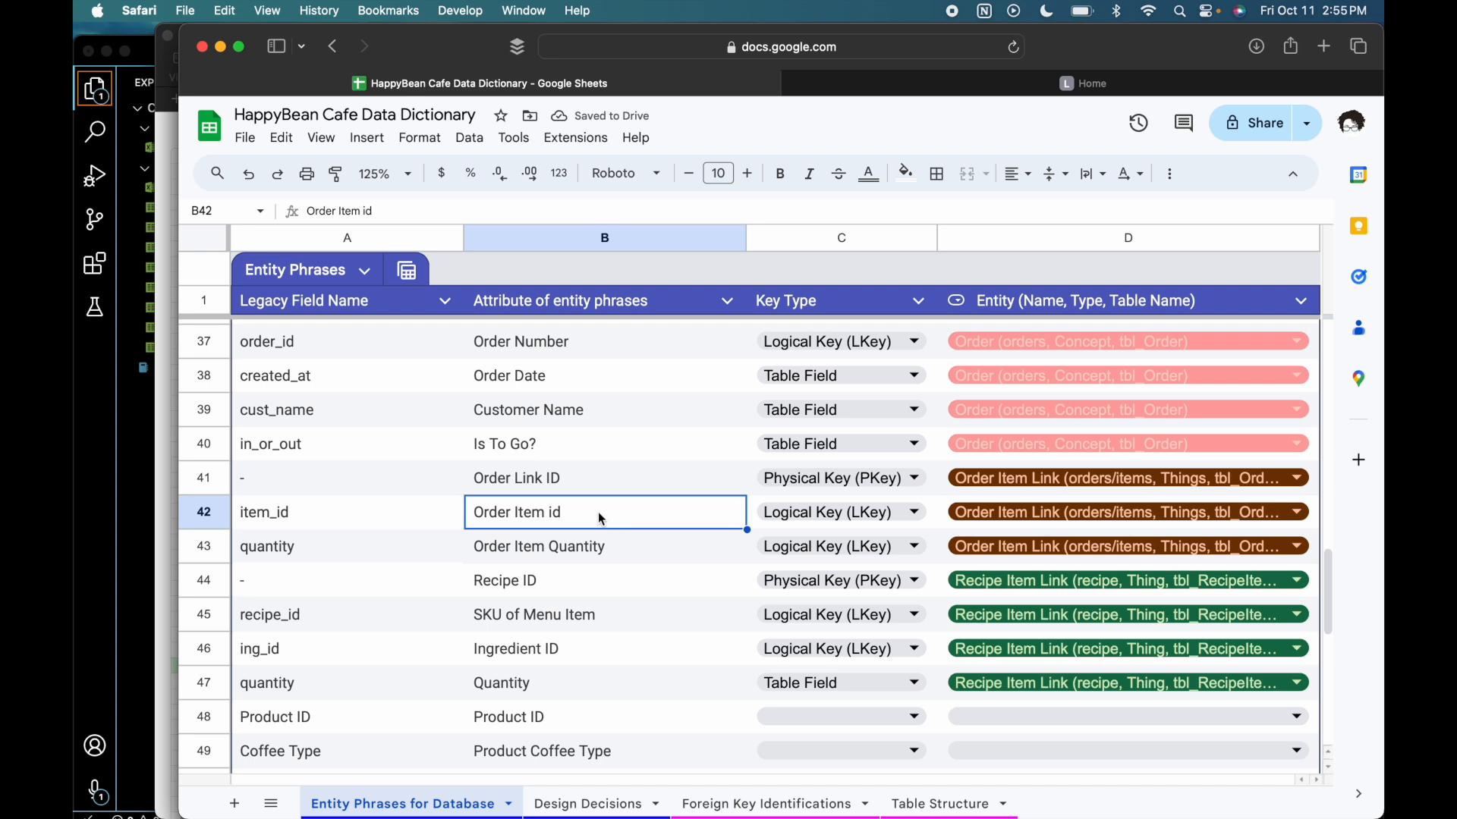
{"action": "left_click", "coordinate": [602, 546]}
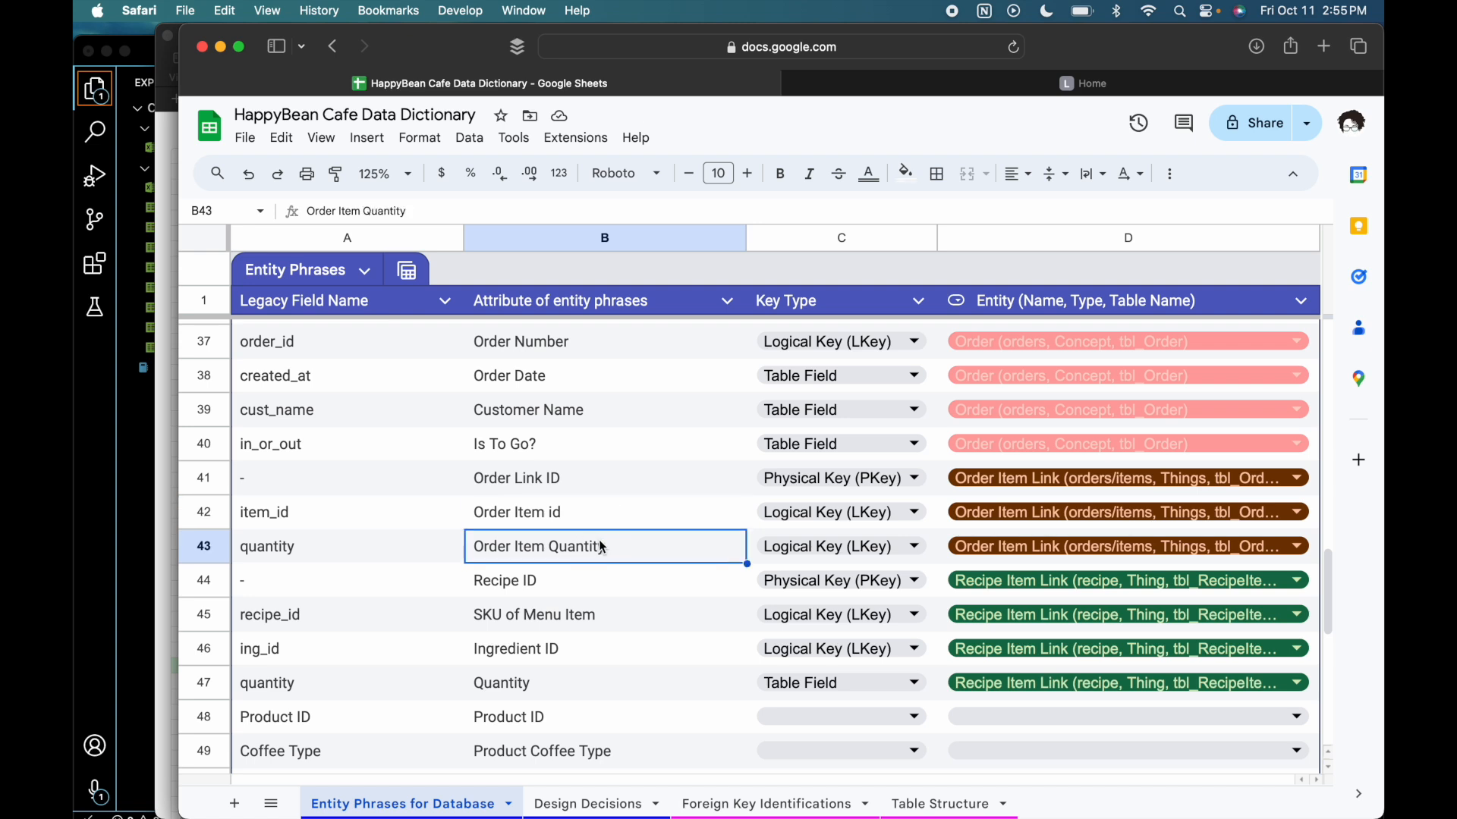
{"action": "left_click", "coordinate": [596, 480]}
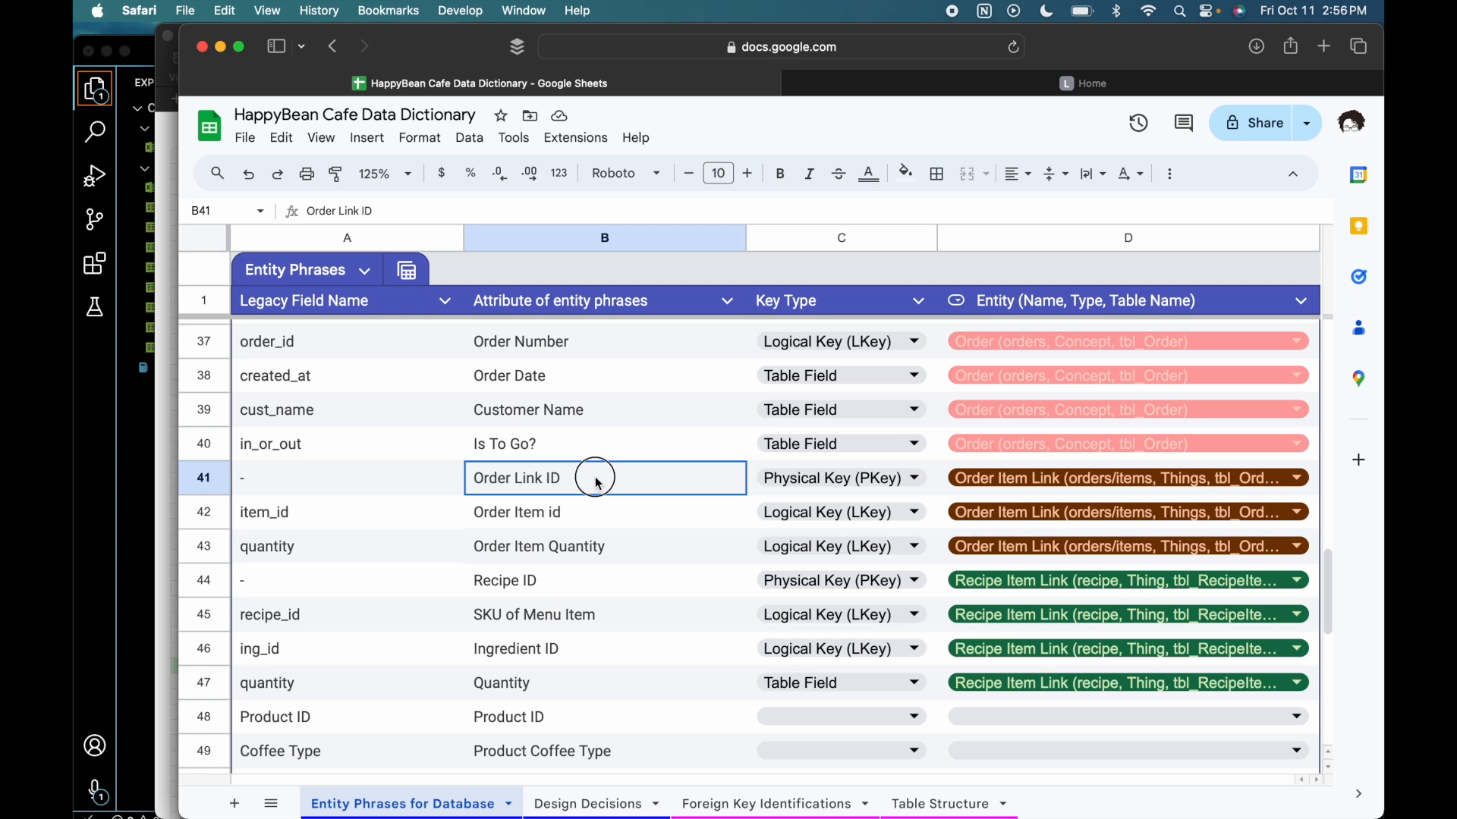
{"action": "scroll", "coordinate": [596, 482], "scroll_direction": "up", "scroll_amount": 3}
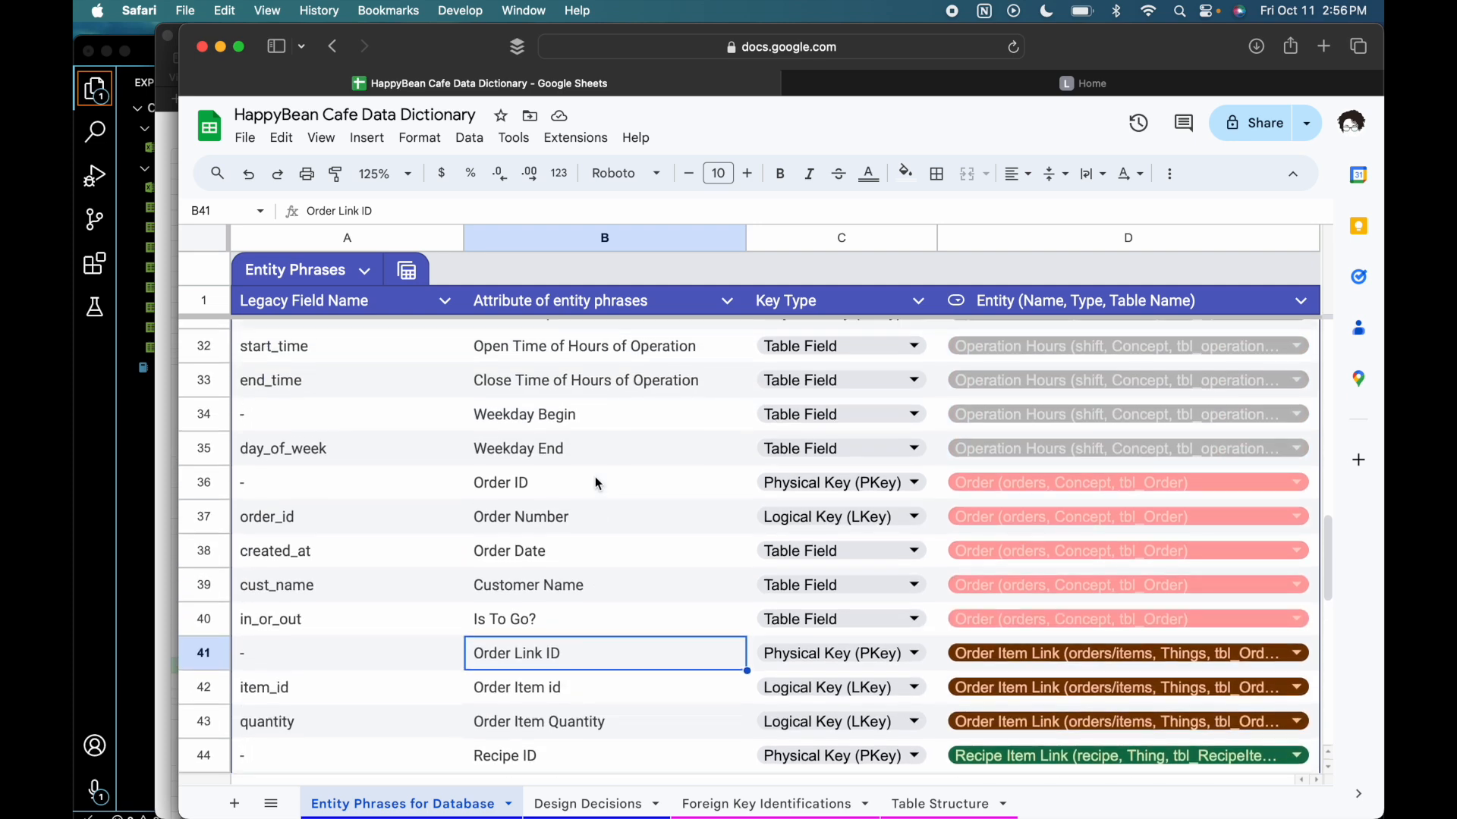
{"action": "scroll", "coordinate": [595, 476], "scroll_direction": "down", "scroll_amount": 2}
{"action": "left_click", "coordinate": [211, 537]}
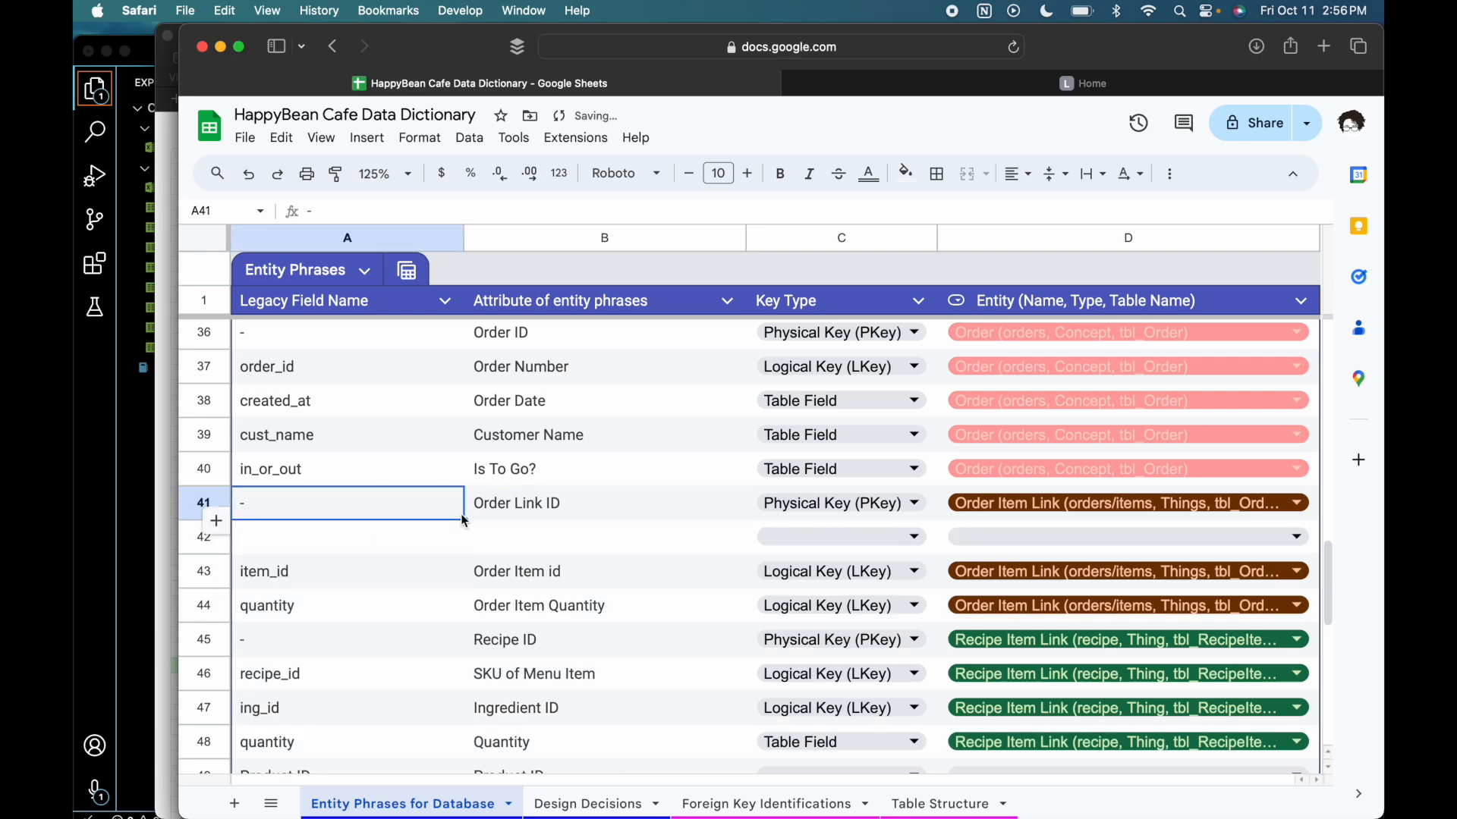
{"action": "left_click", "coordinate": [545, 540]}
{"action": "left_click", "coordinate": [556, 513]}
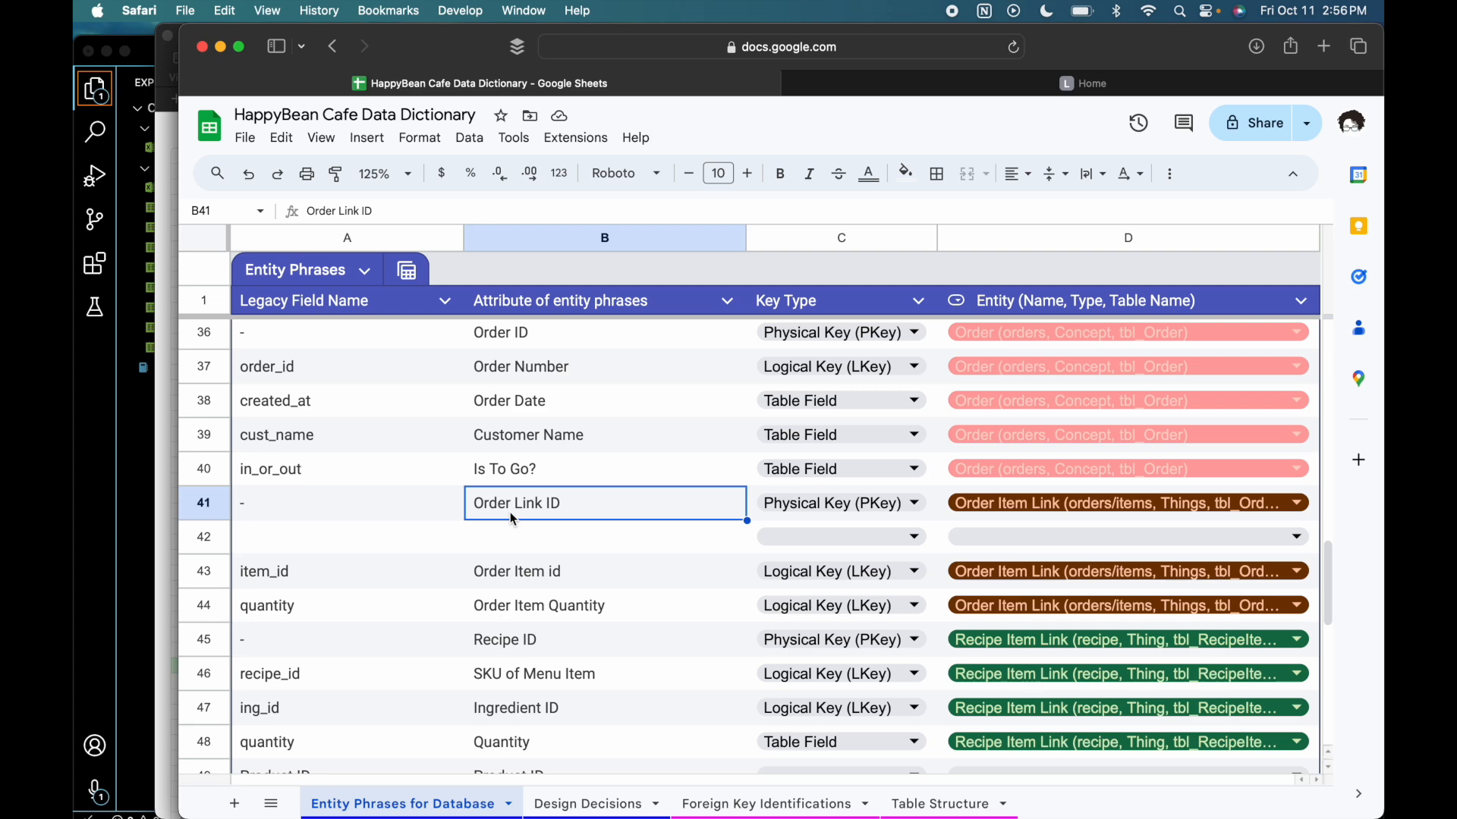
- Copy the Order ID phrase into the blank row and set its key type to Logical Key (LKey)
{"action": "scroll", "coordinate": [512, 519], "scroll_direction": "up", "scroll_amount": 3}
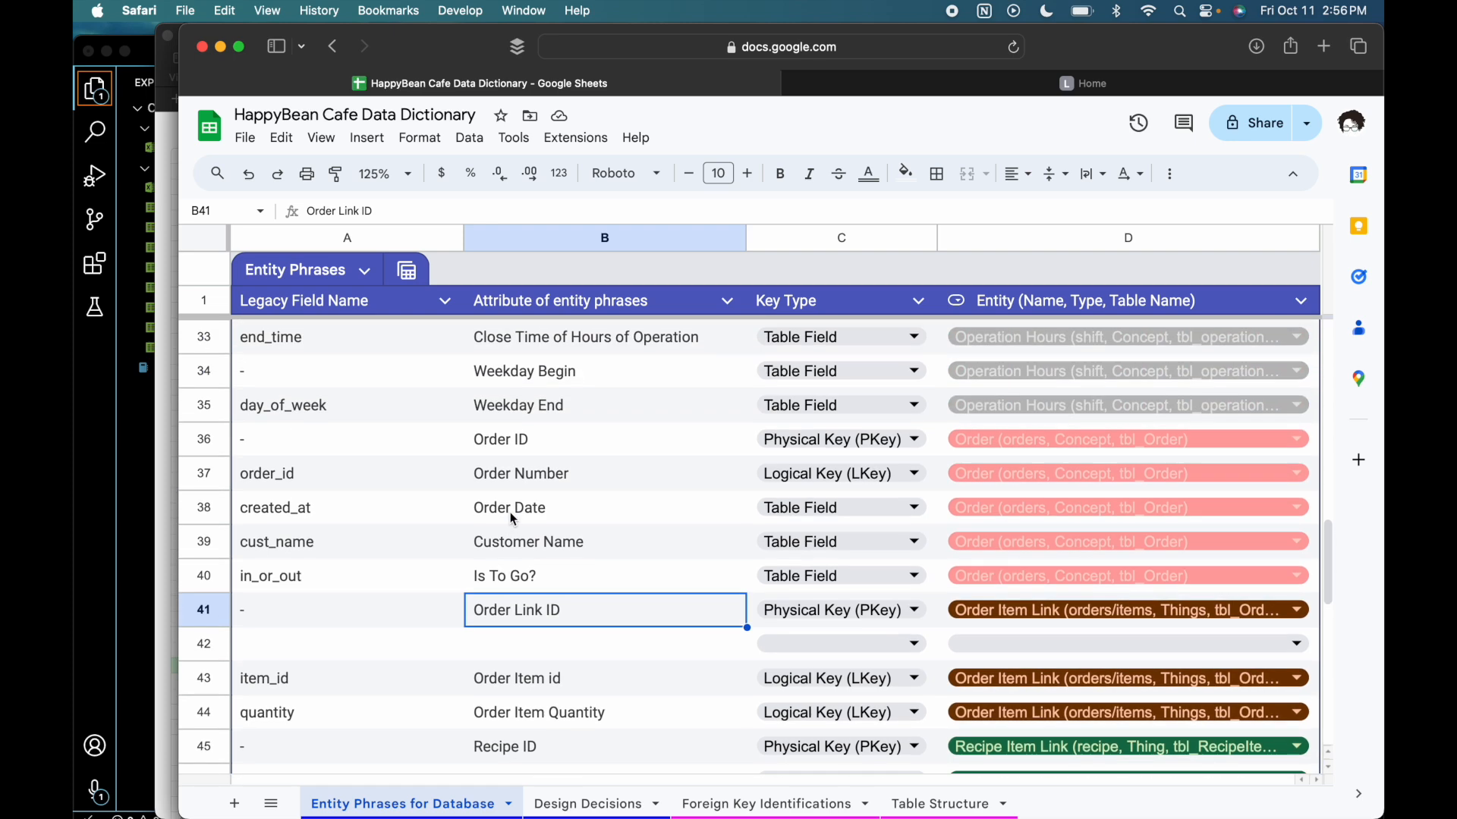
{"action": "left_click", "coordinate": [547, 463]}
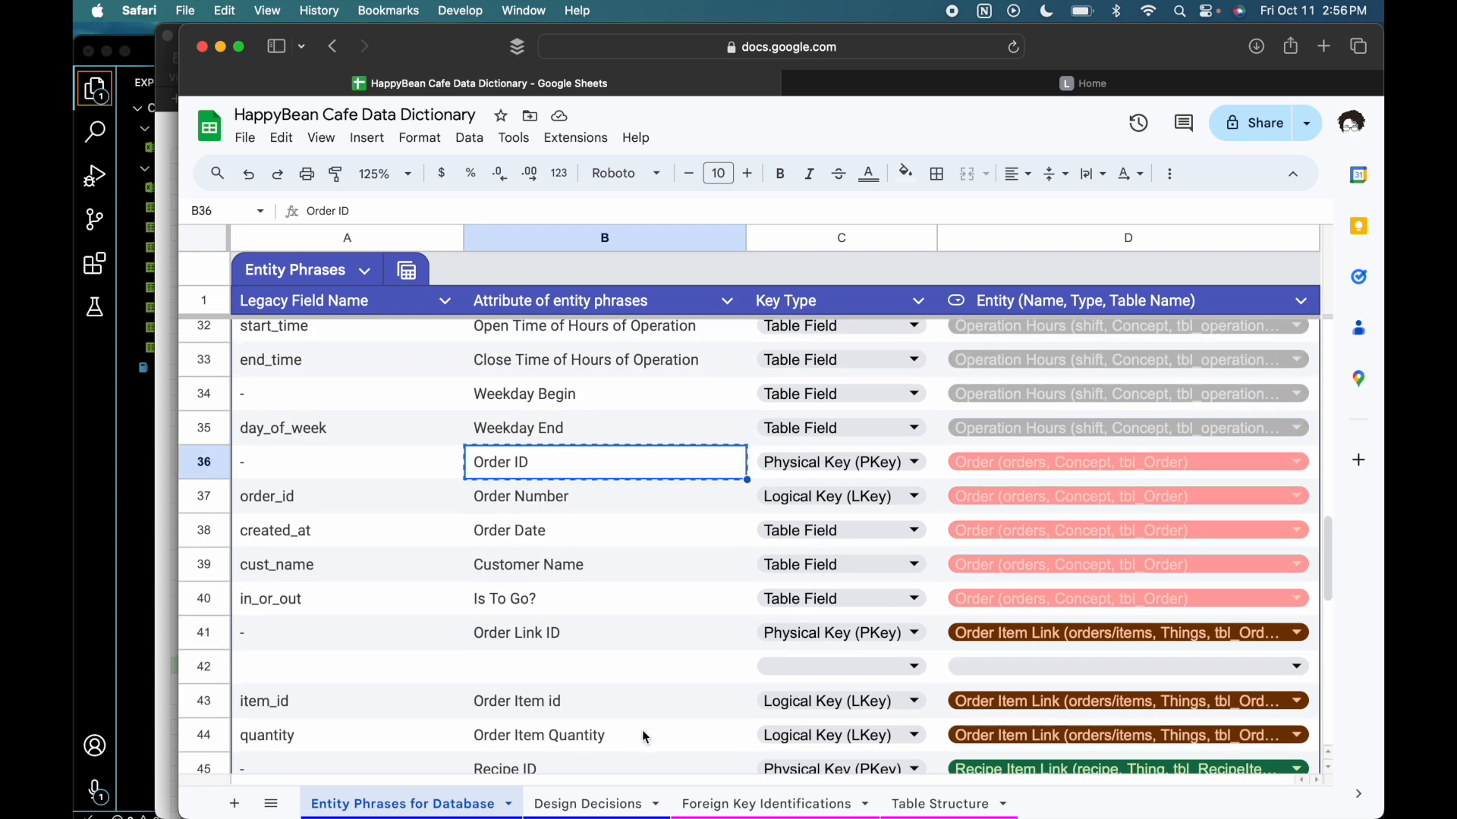
{"action": "left_click", "coordinate": [627, 673]}
{"action": "key", "text": "cmd+v"}
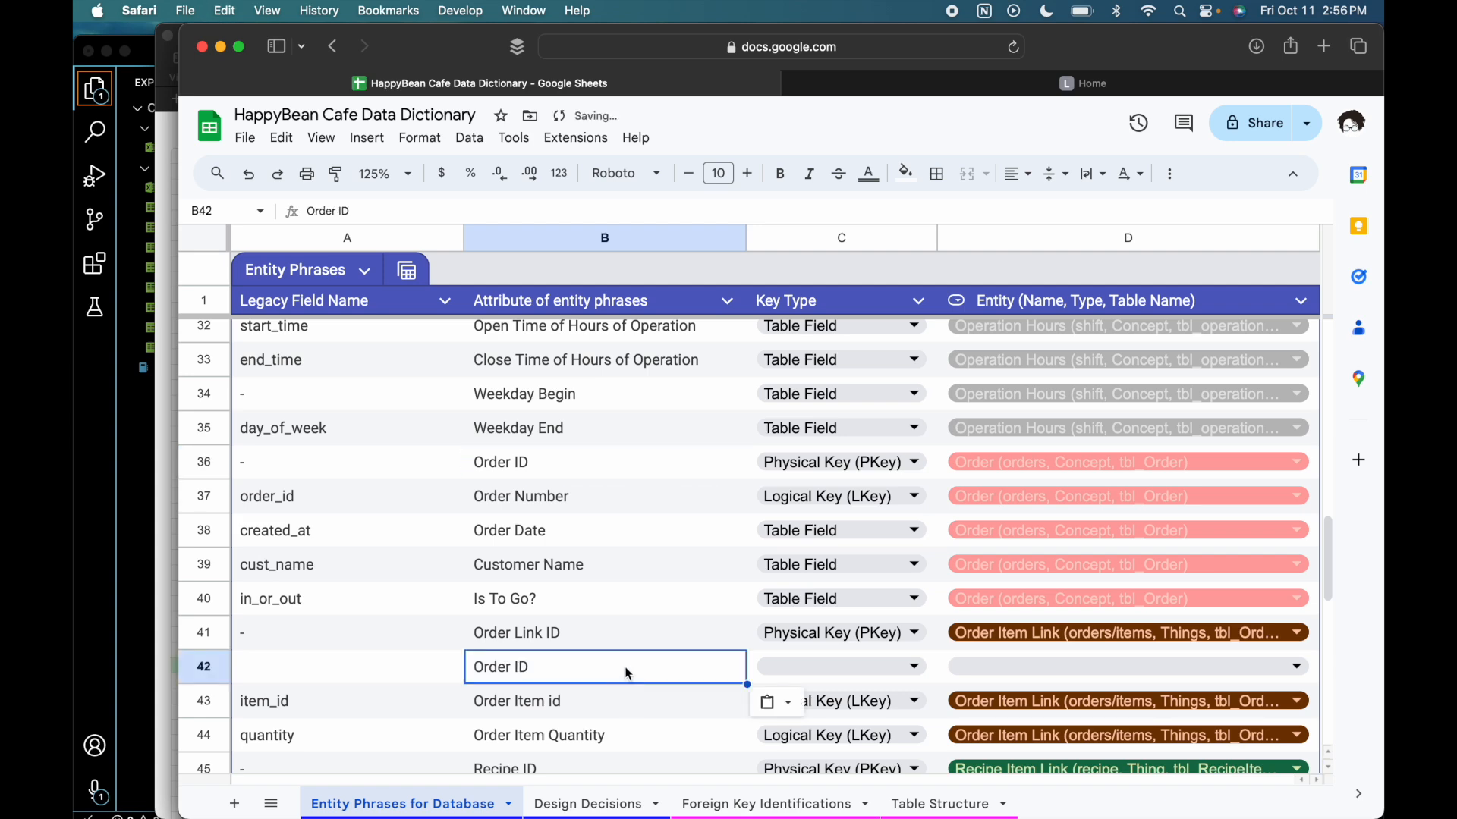
{"action": "left_click", "coordinate": [782, 671]}
{"action": "left_click", "coordinate": [839, 581]}
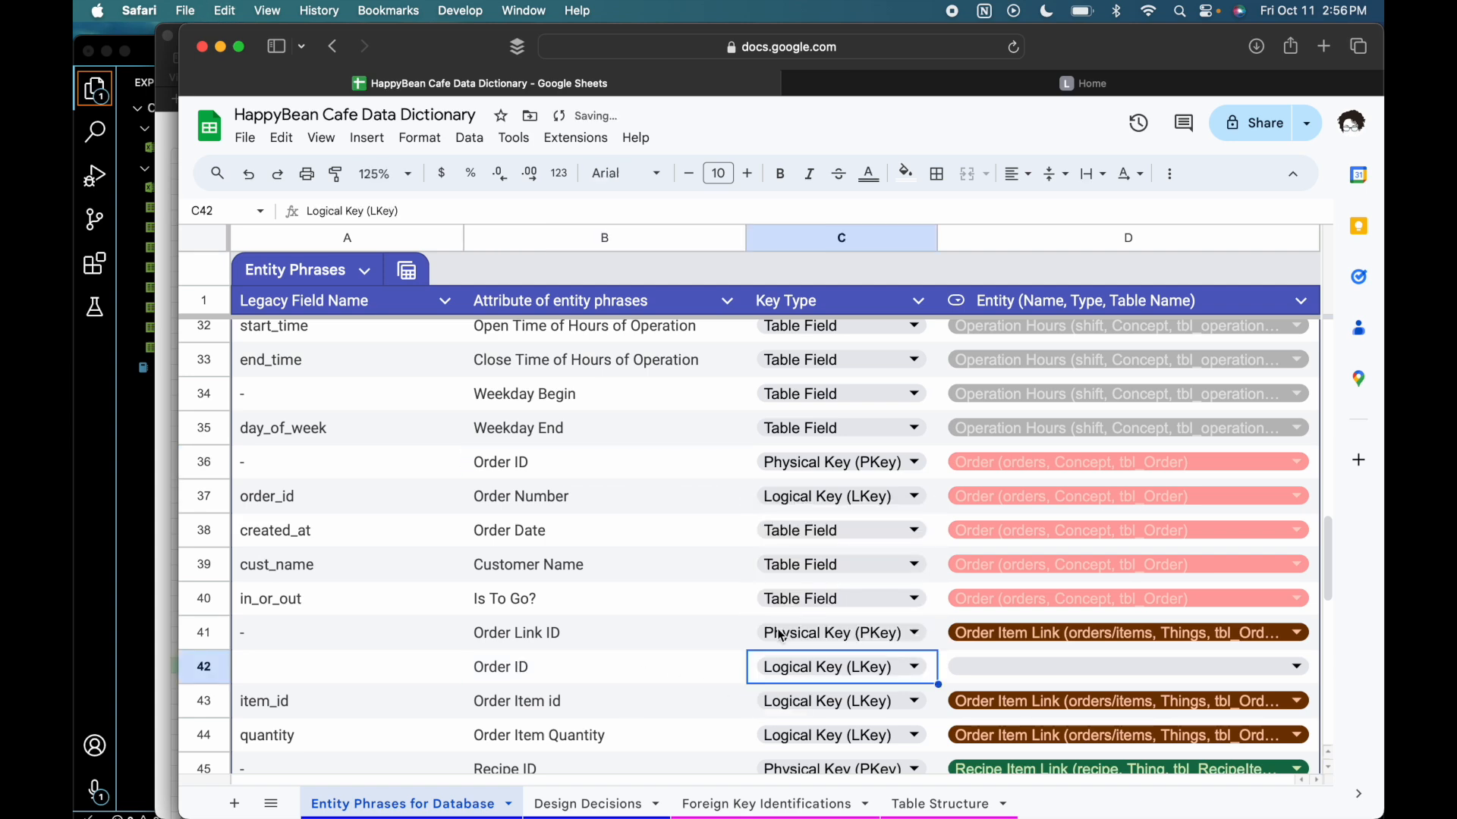
{"action": "left_click", "coordinate": [565, 668]}
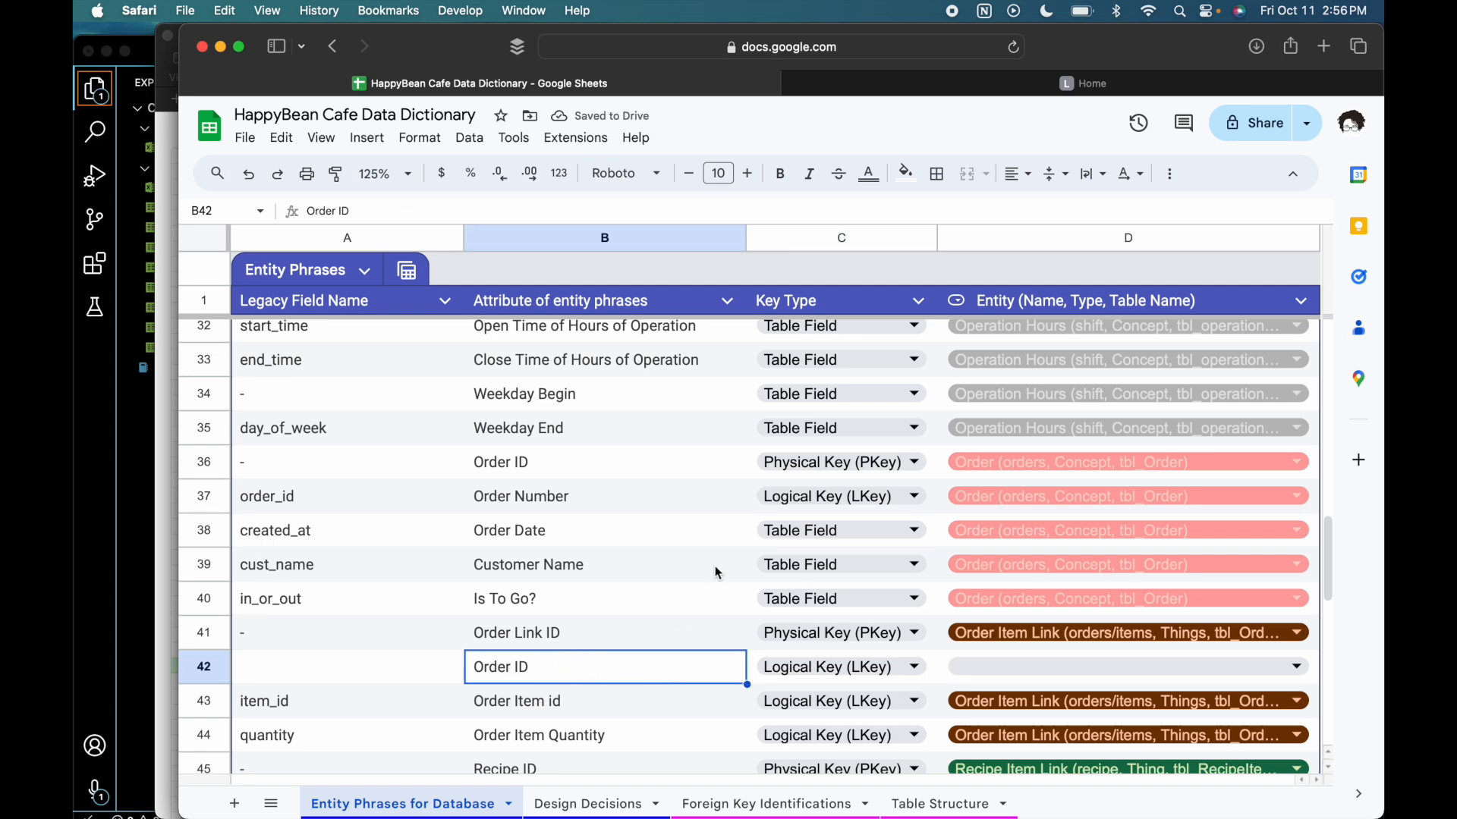
- Assign the new Order ID row to the entity "Order Item Link (orders/items, Things, tbl_OrderItemLink)"
{"action": "left_click", "coordinate": [943, 461]}
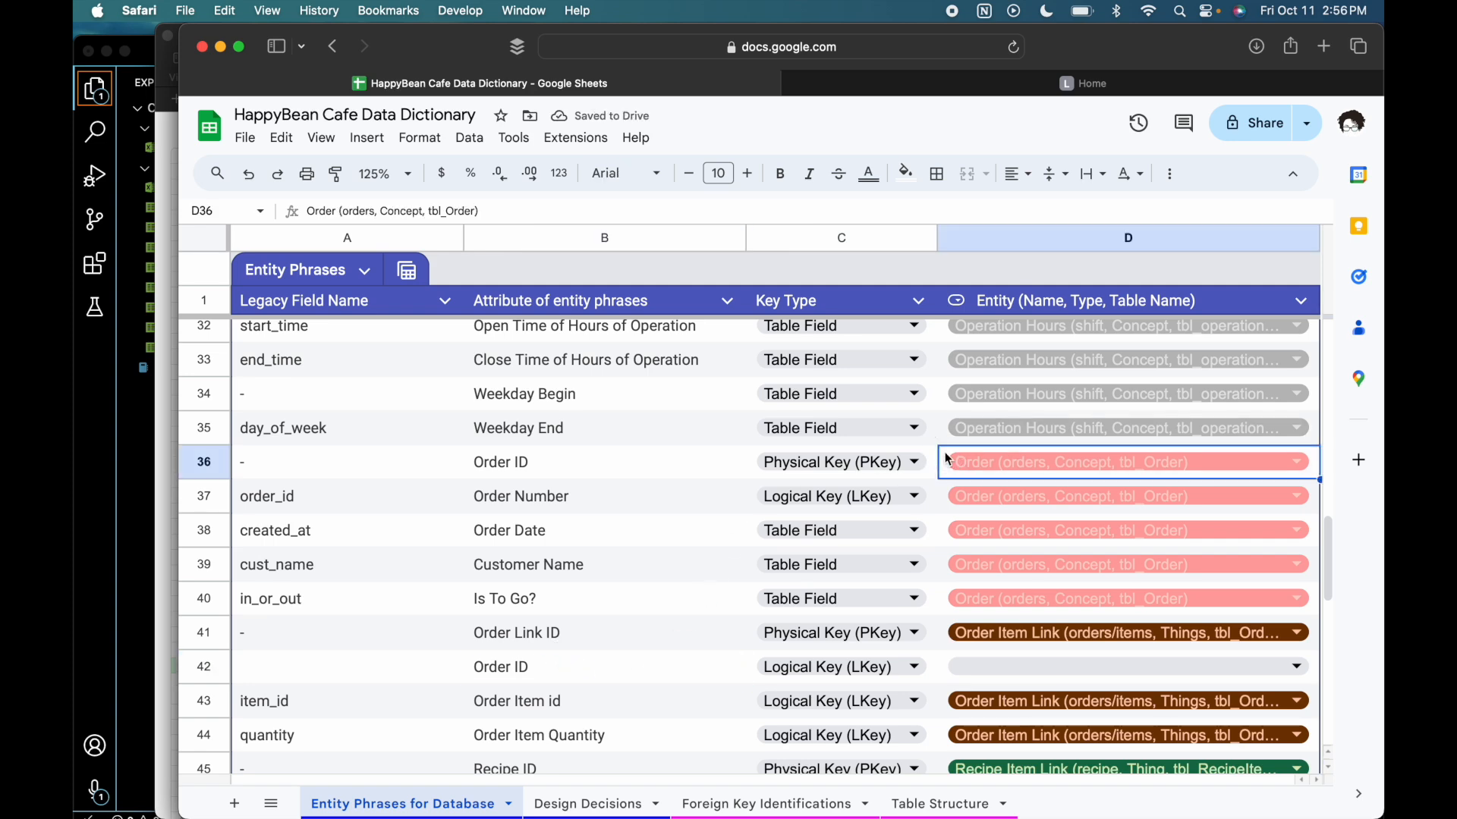
{"action": "left_click", "coordinate": [1112, 671]}
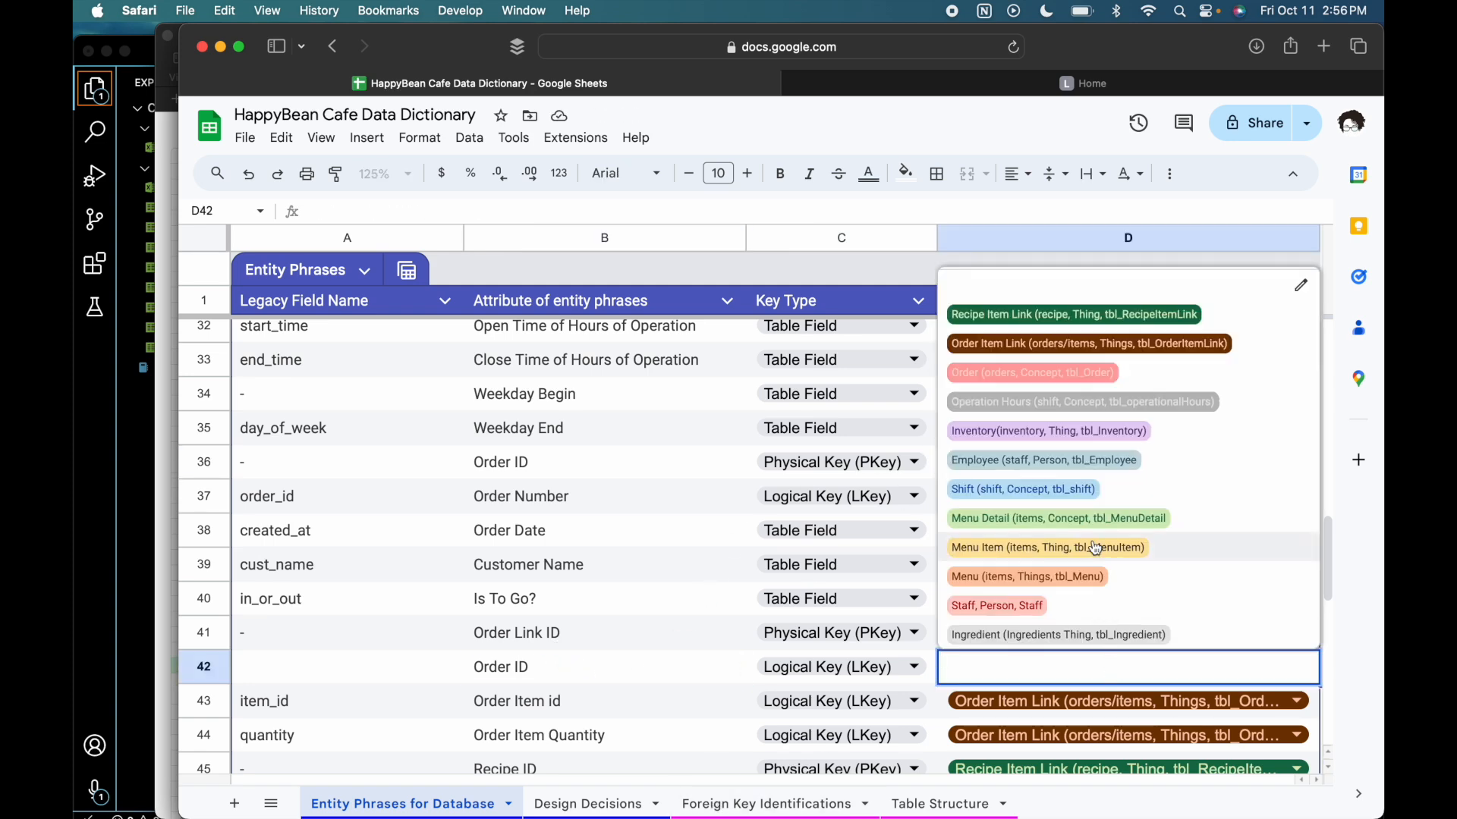
{"action": "left_click", "coordinate": [1188, 343]}
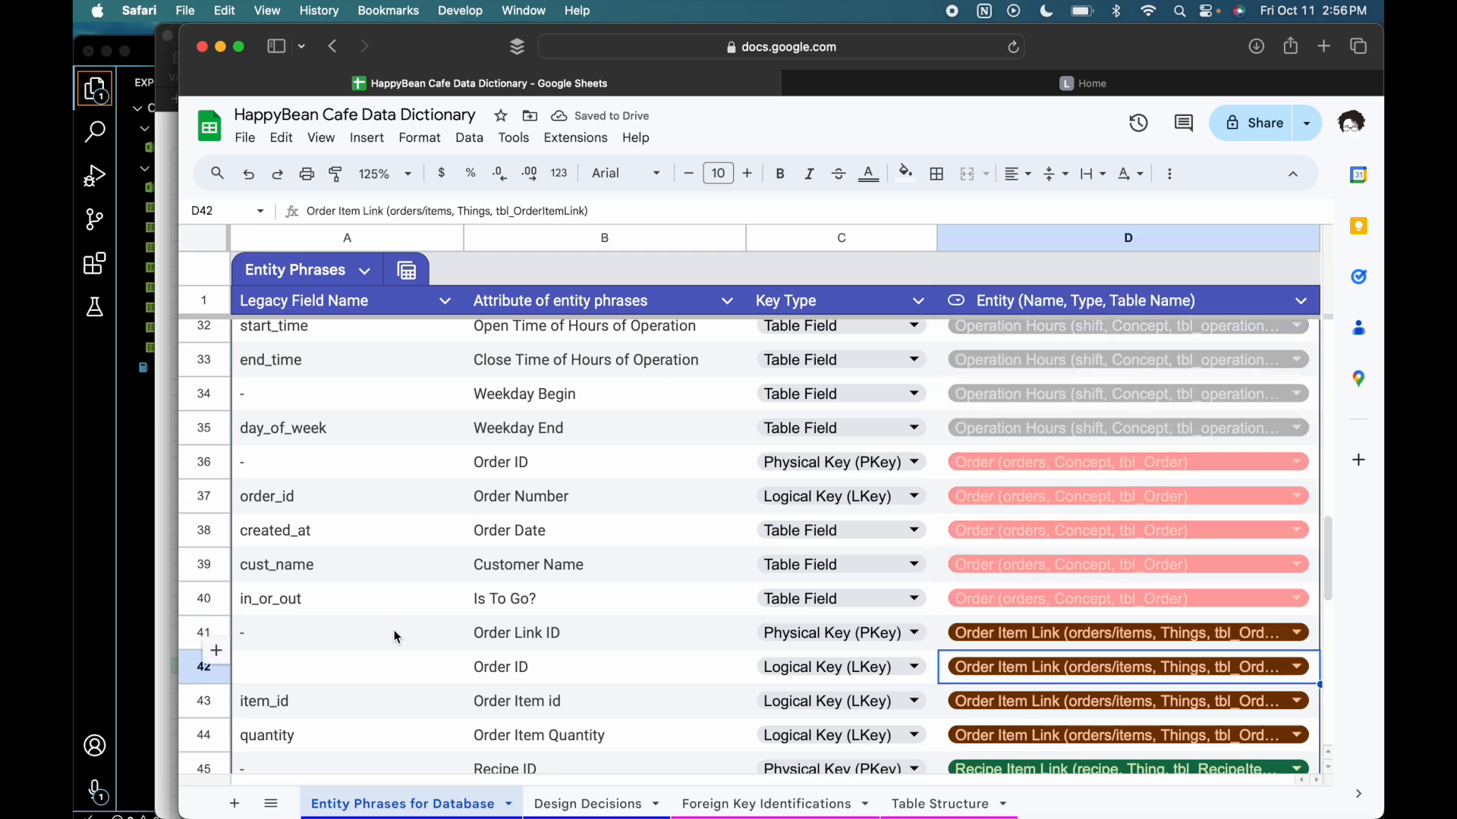
- Copy the legacy field name order_id into the new Order ID row
{"action": "left_click", "coordinate": [383, 671]}
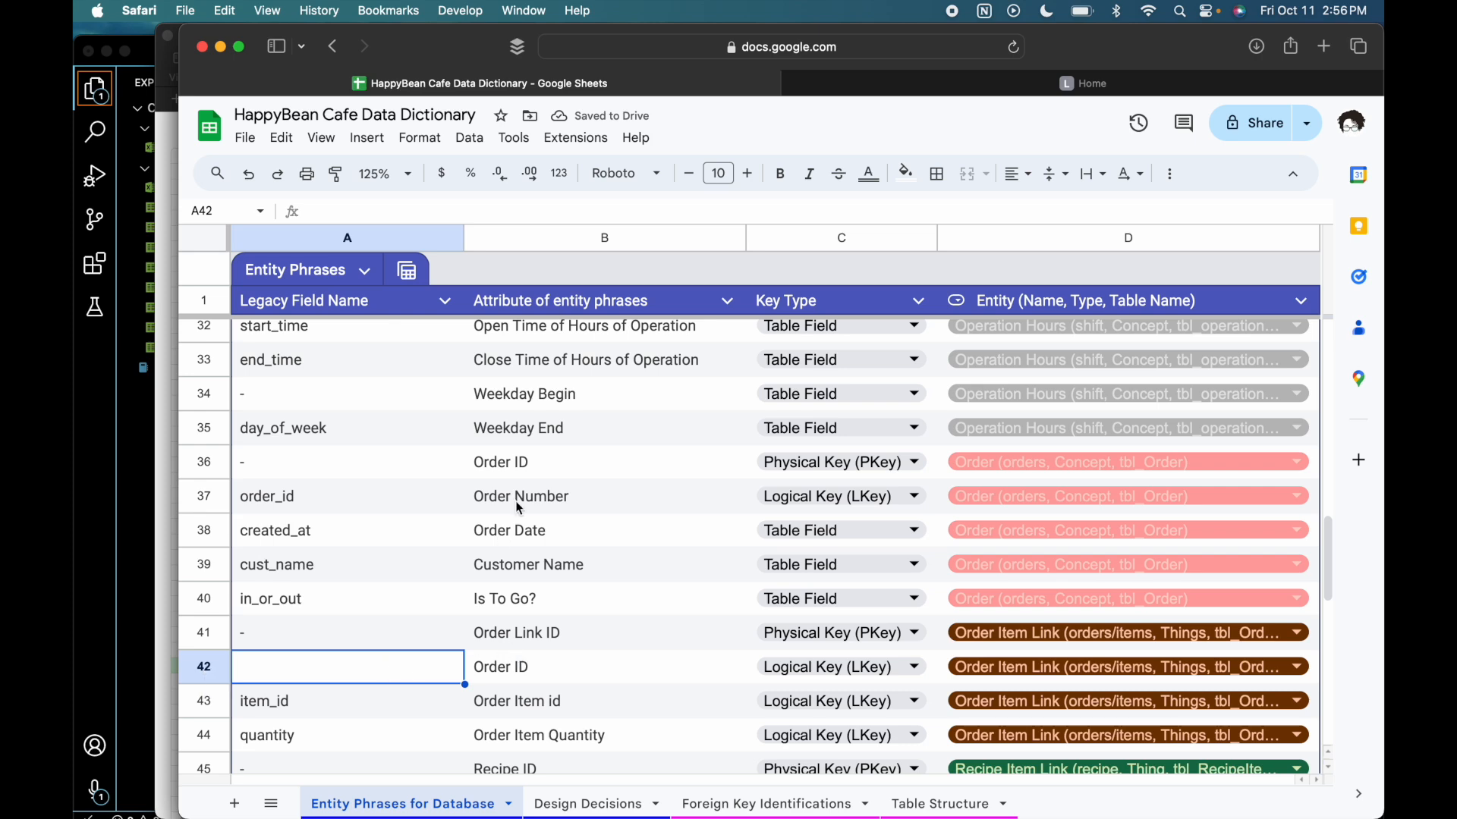
{"action": "left_click", "coordinate": [321, 500]}
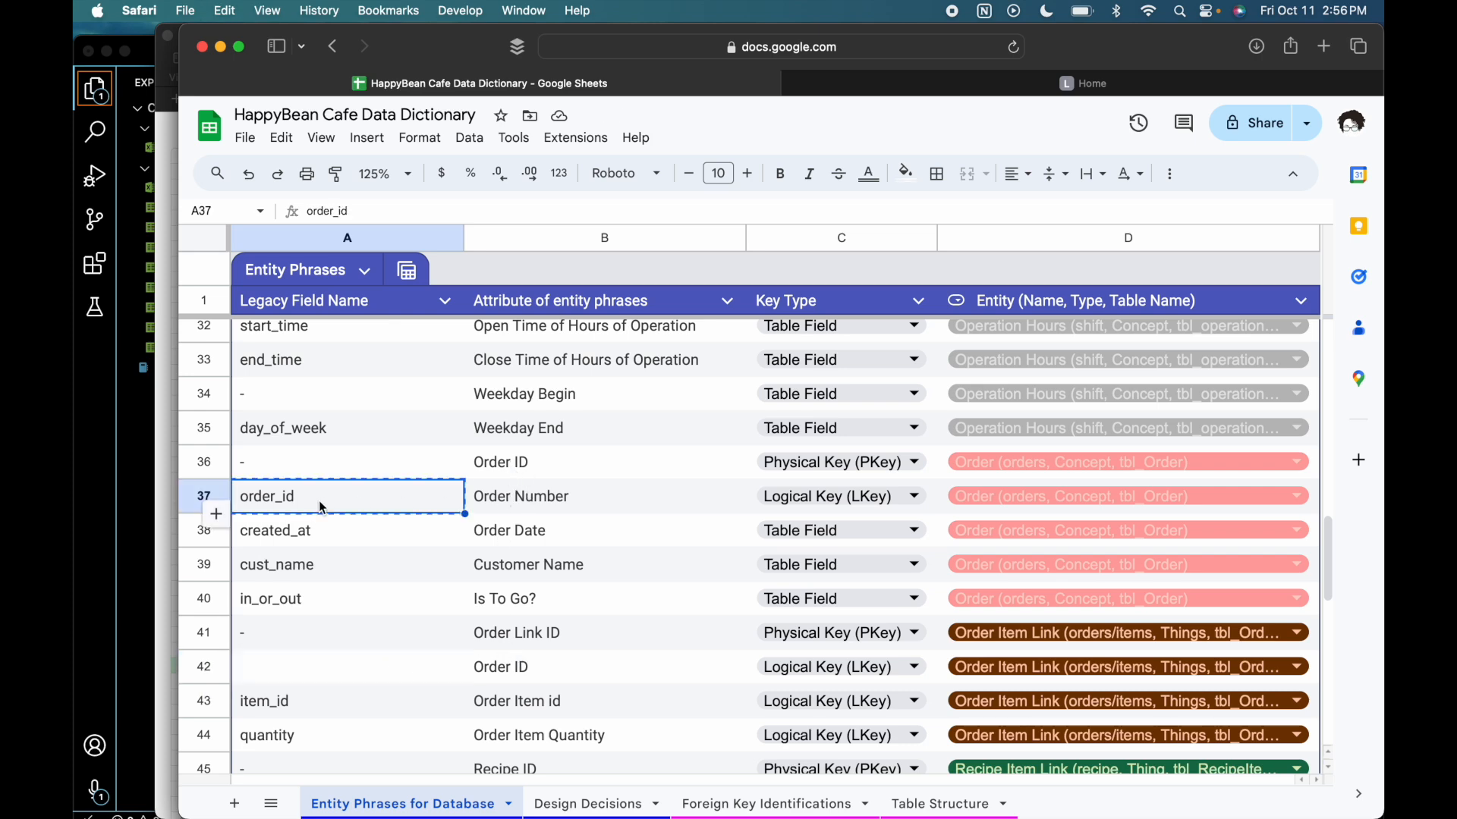
{"action": "left_click", "coordinate": [303, 654]}
{"action": "key", "text": "super+v"}
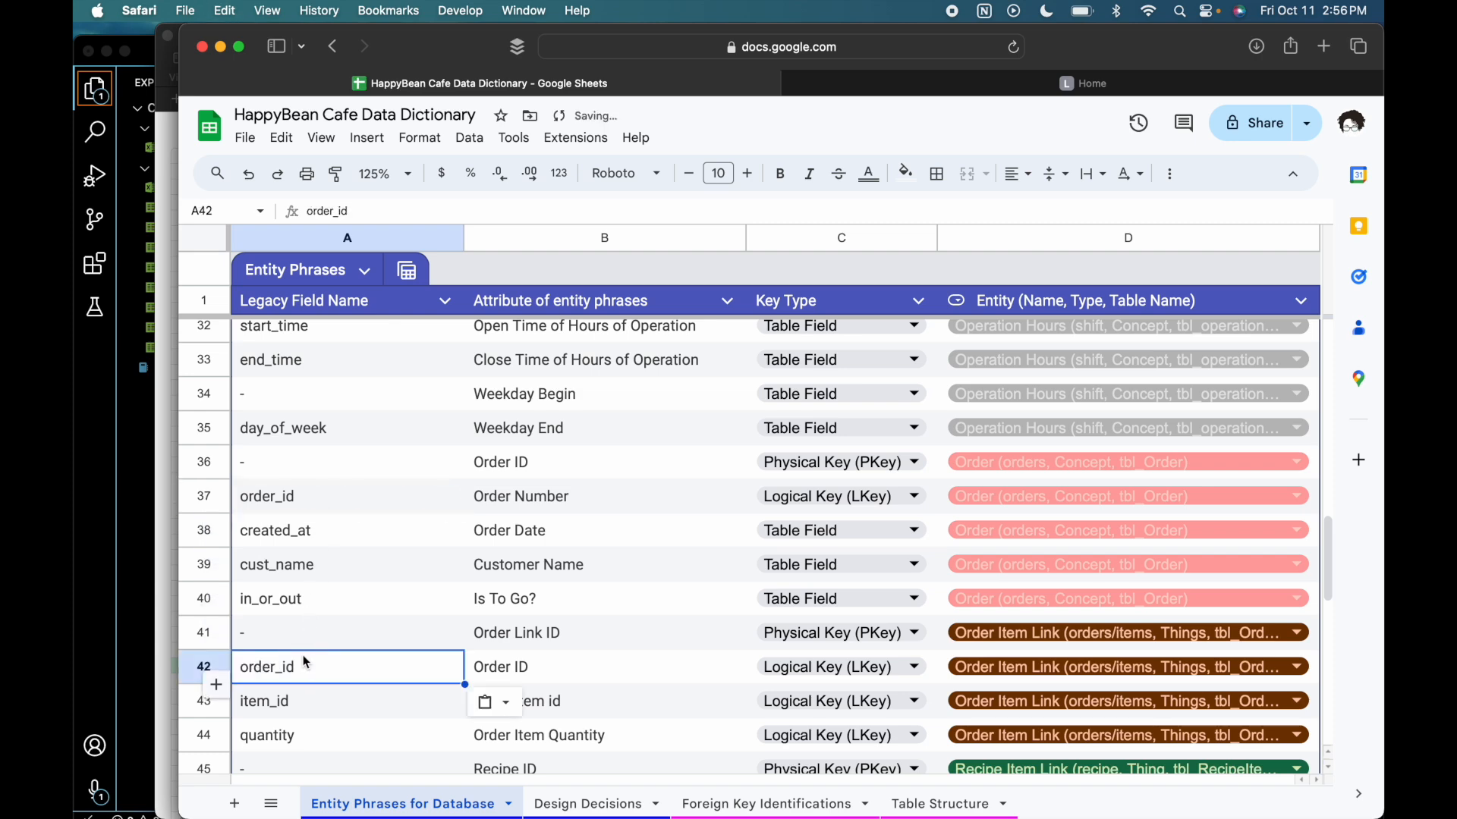
{"action": "left_click", "coordinate": [569, 673]}
{"action": "double_click", "coordinate": [572, 675]}
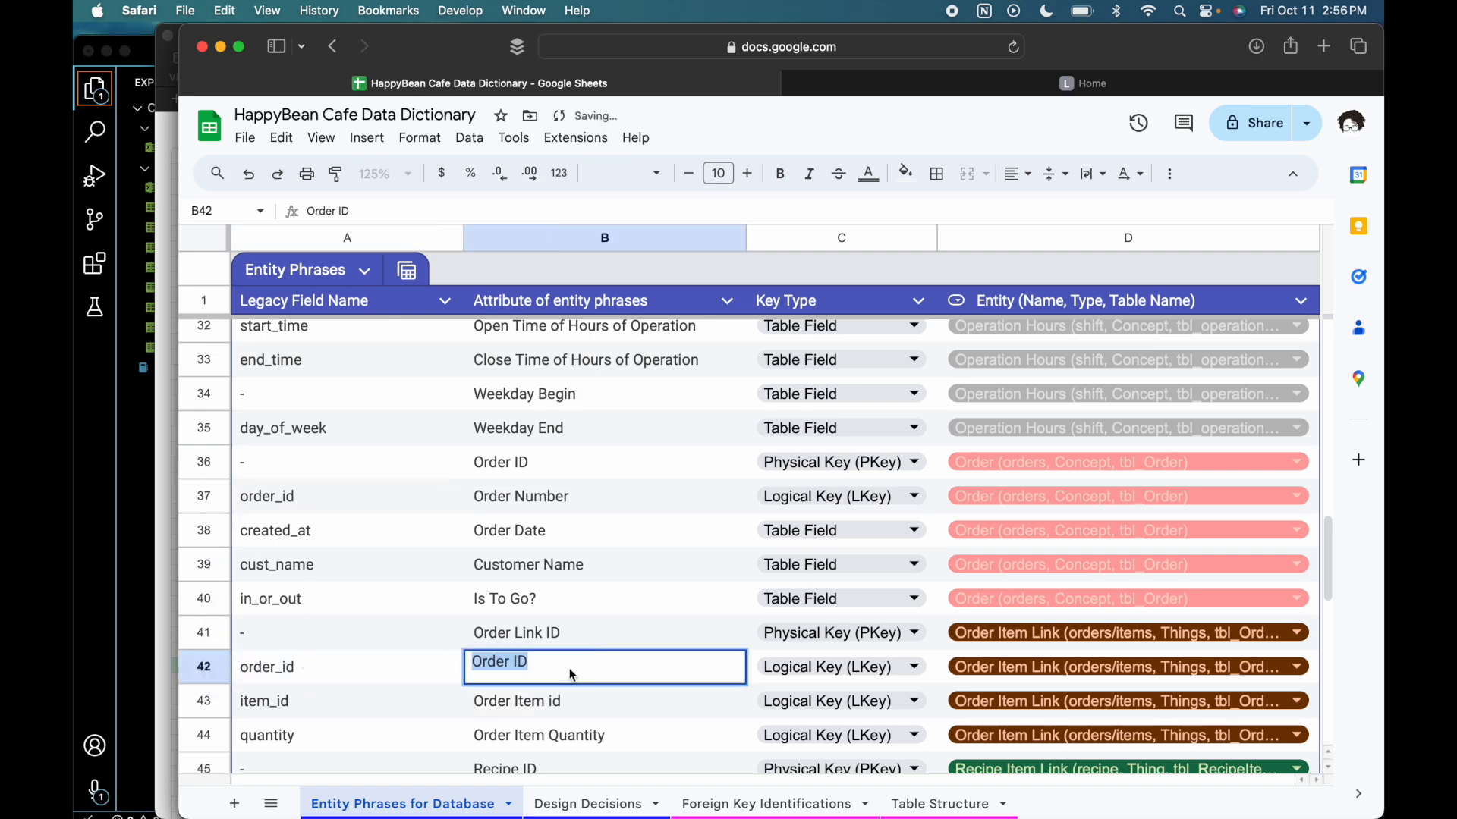
- Set the legacy field name of the new Order ID row to "-"
{"action": "left_click", "coordinate": [352, 670]}
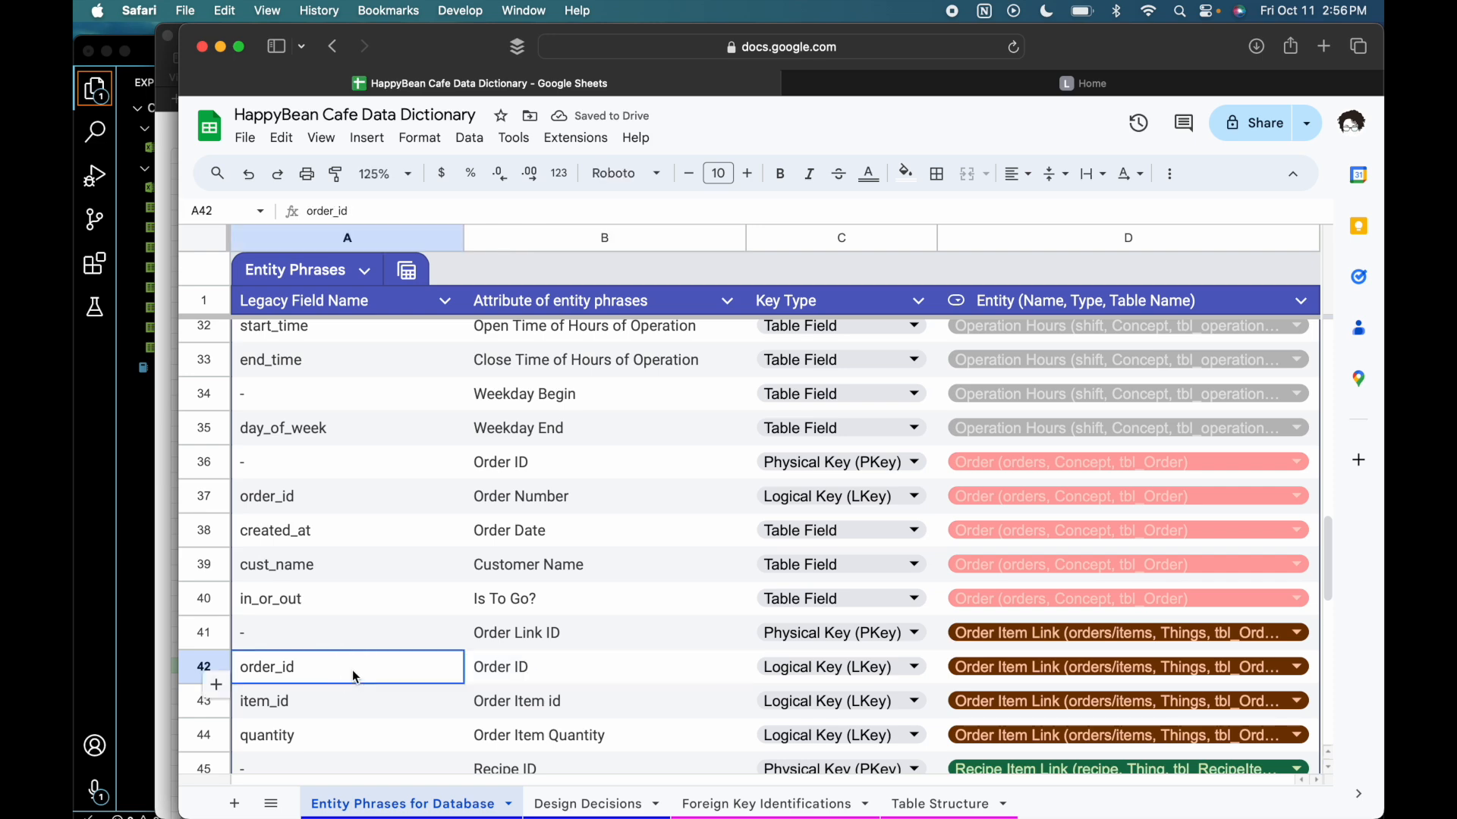
{"action": "type", "text": "-"}
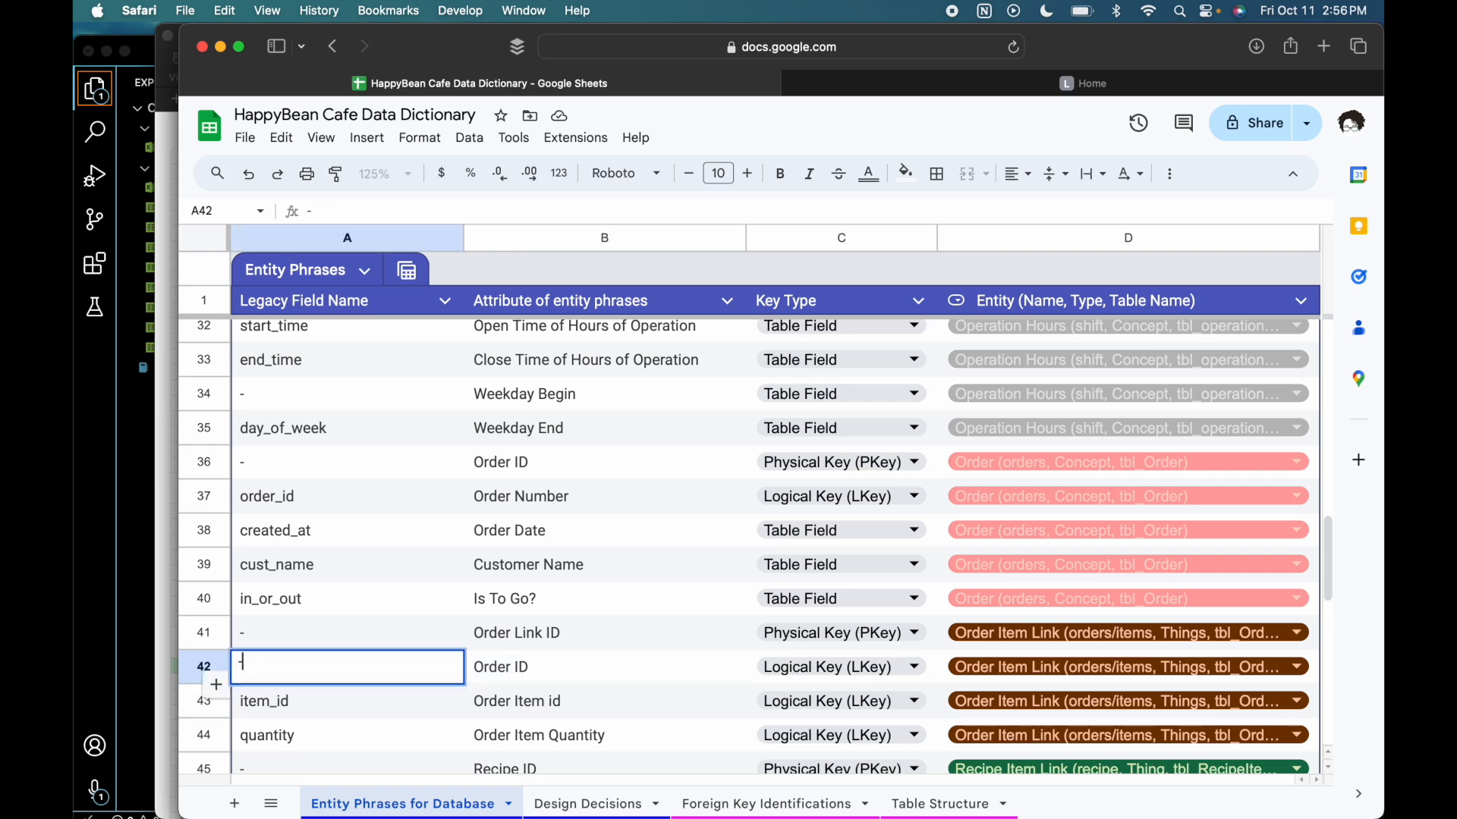
{"action": "left_click", "coordinate": [553, 463]}
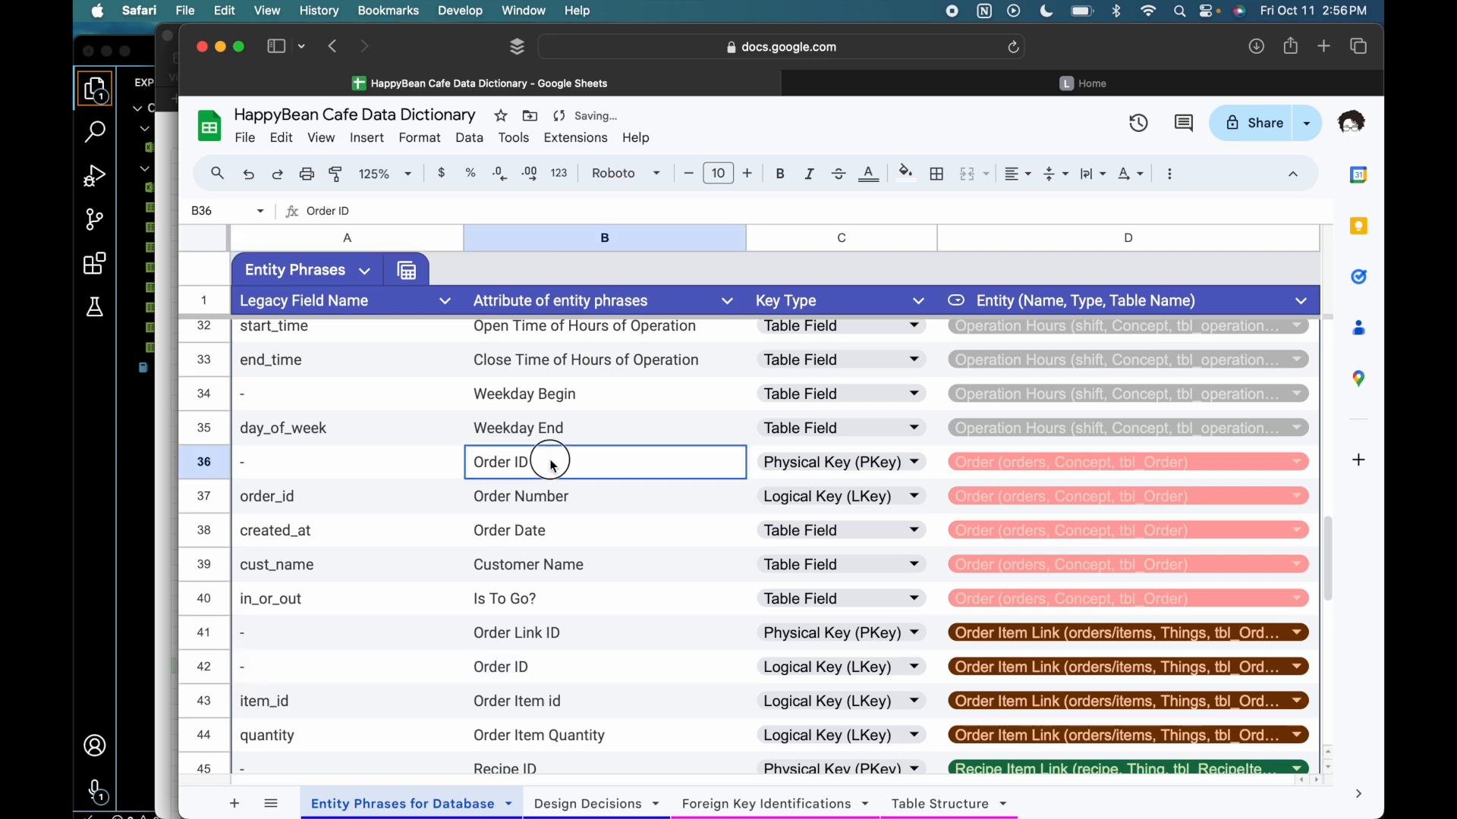
- Compare the ID phrases and key types of the Order, Menu Item, Menu Detail, Order Item Link and Recipe Item Link entities
{"action": "left_click", "coordinate": [560, 667]}
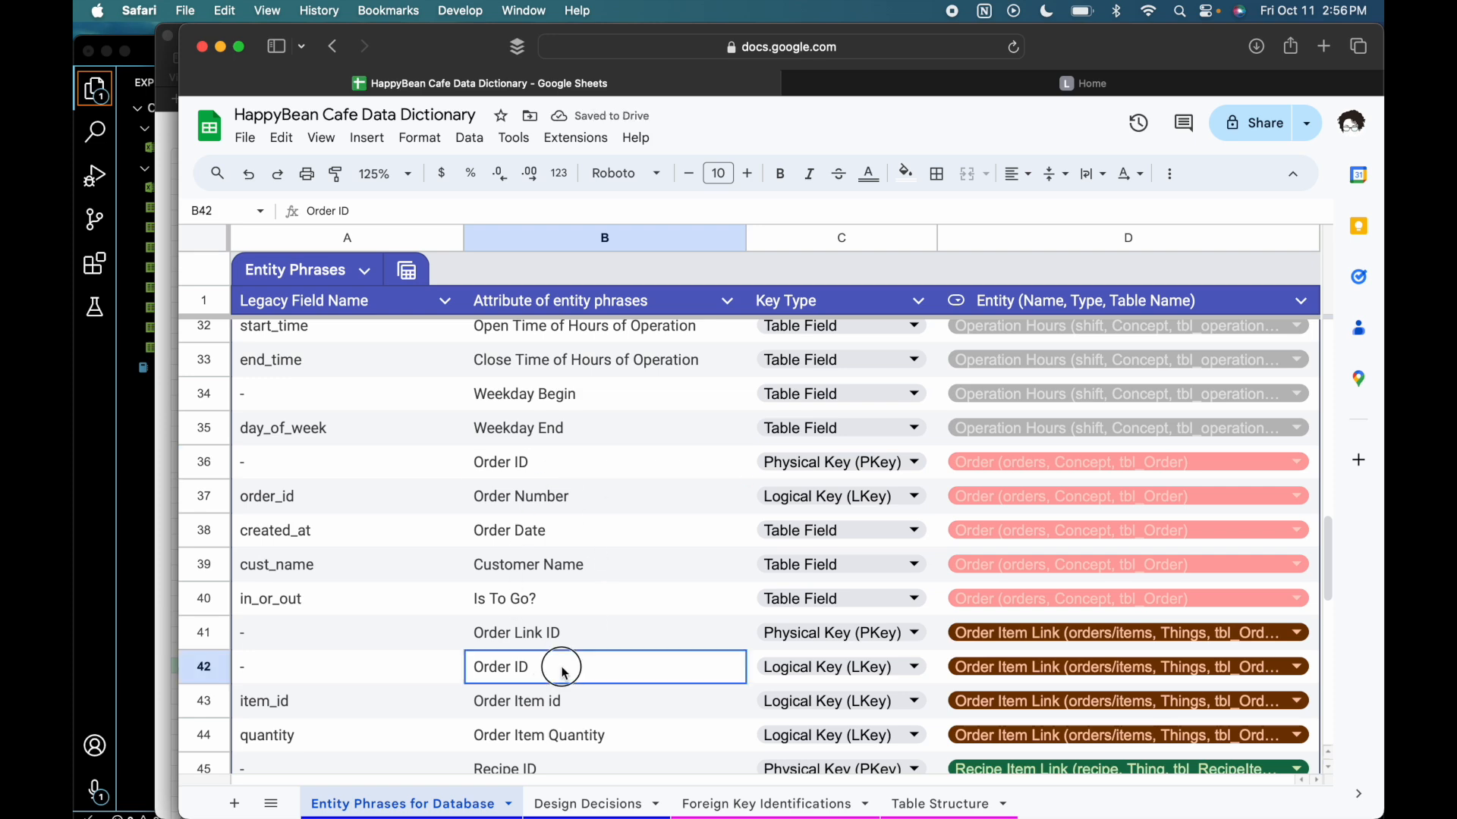
{"action": "left_click", "coordinate": [603, 443]}
{"action": "left_click", "coordinate": [601, 462]}
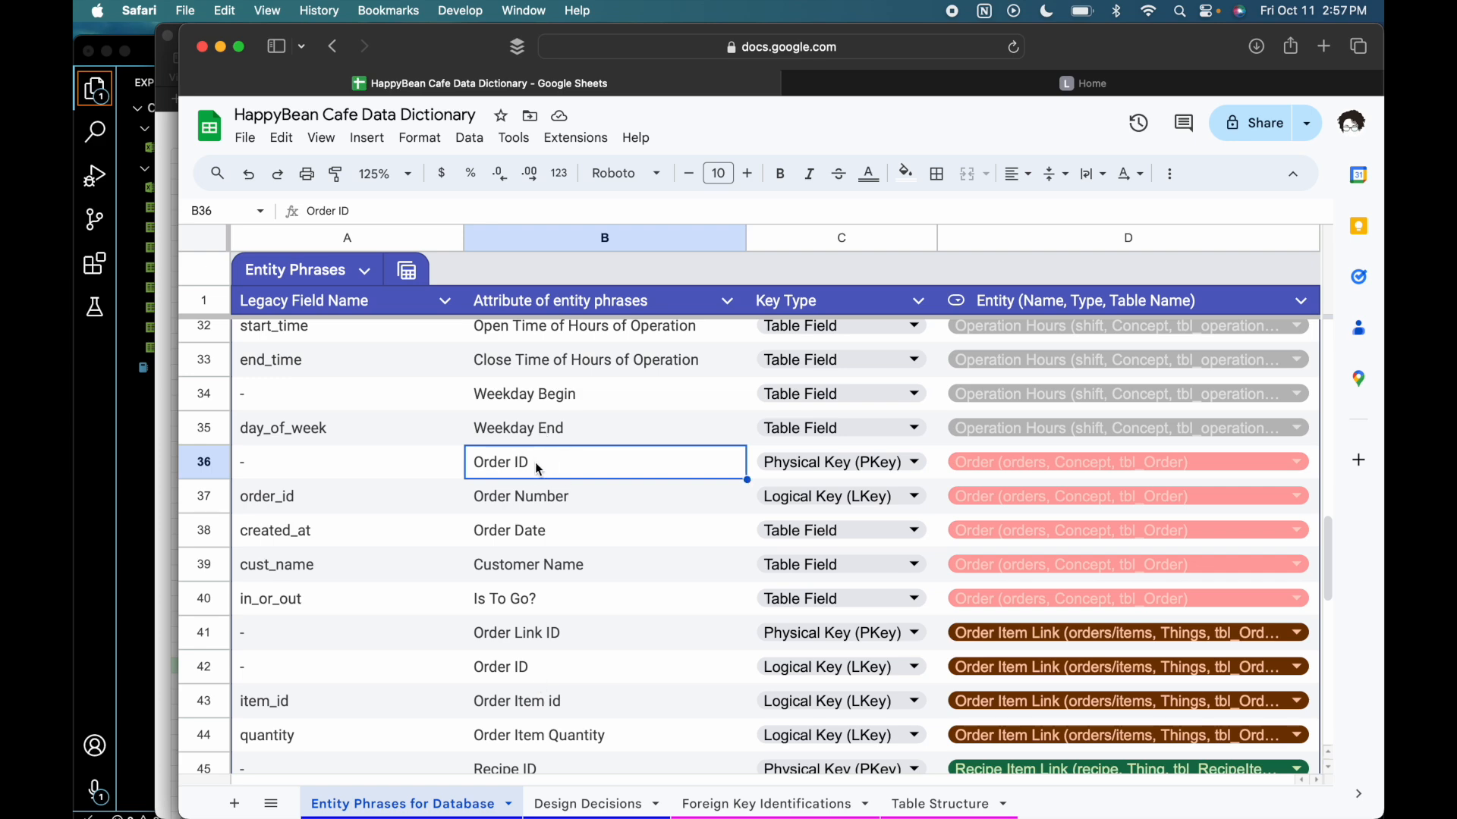
{"action": "scroll", "coordinate": [537, 468], "scroll_direction": "up", "scroll_amount": 15}
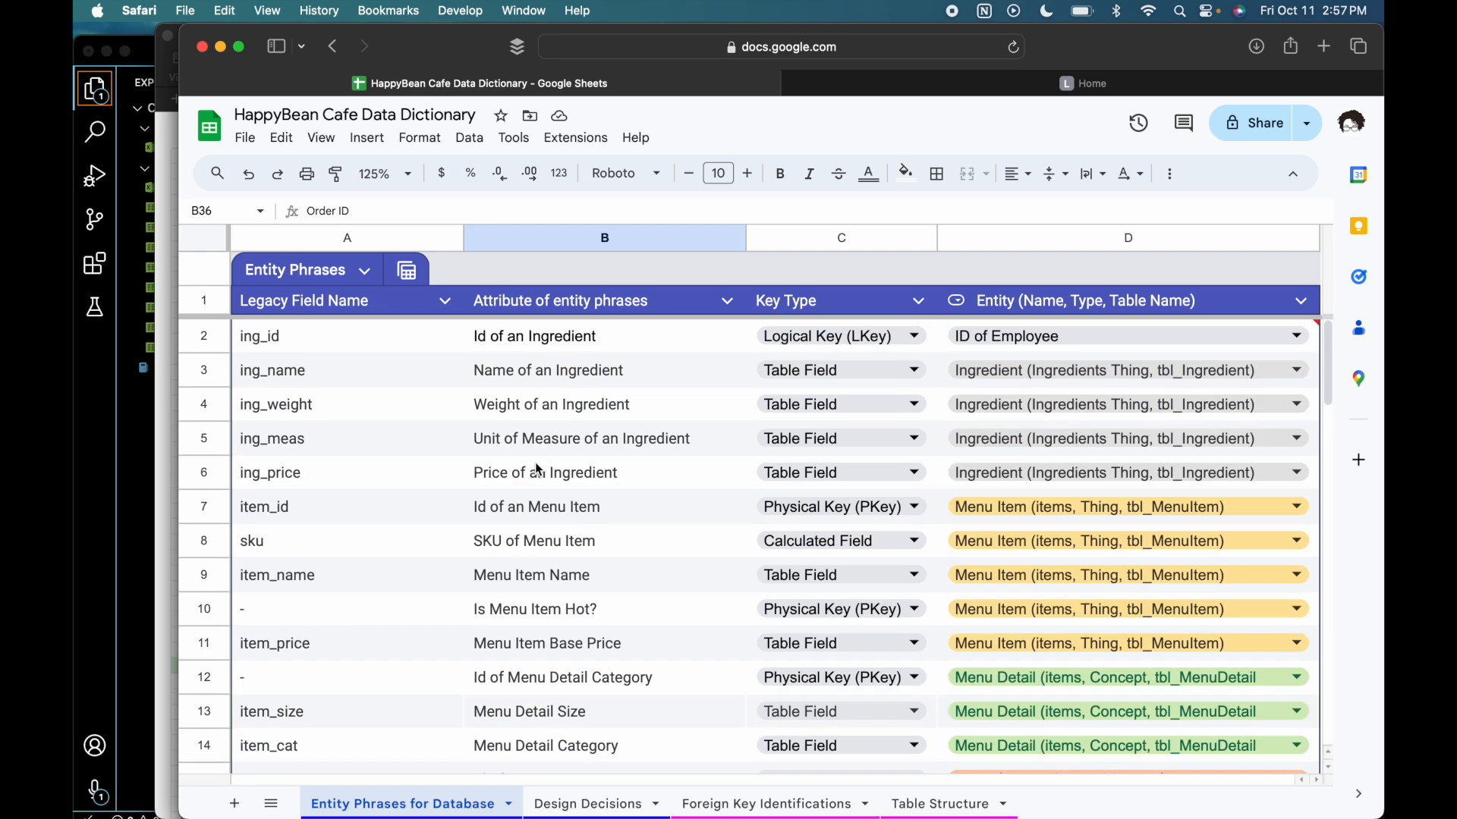
{"action": "scroll", "coordinate": [537, 468], "scroll_direction": "down", "scroll_amount": 5}
{"action": "scroll", "coordinate": [537, 468], "scroll_direction": "up", "scroll_amount": 1}
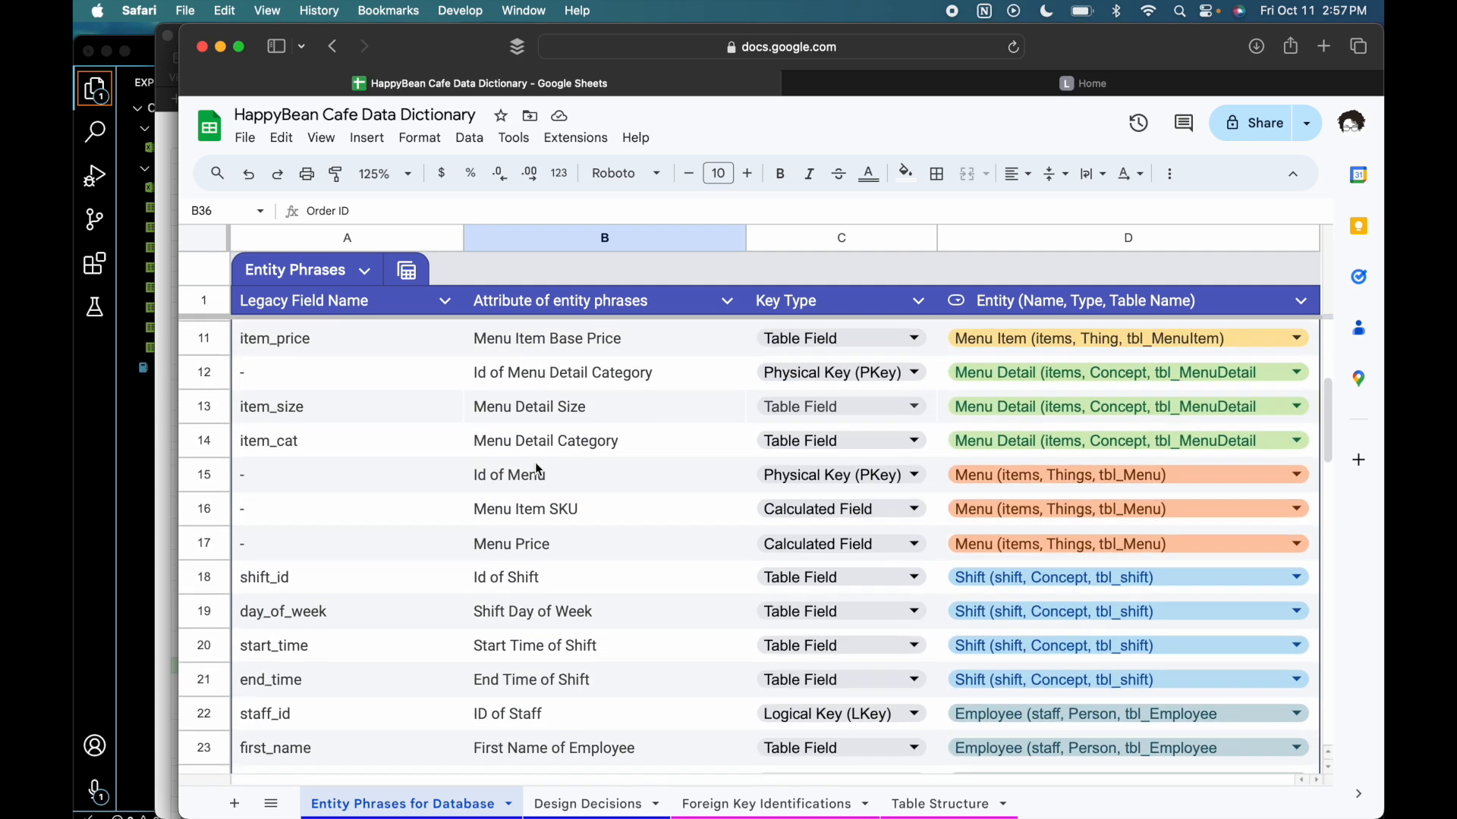
{"action": "left_click", "coordinate": [607, 373]}
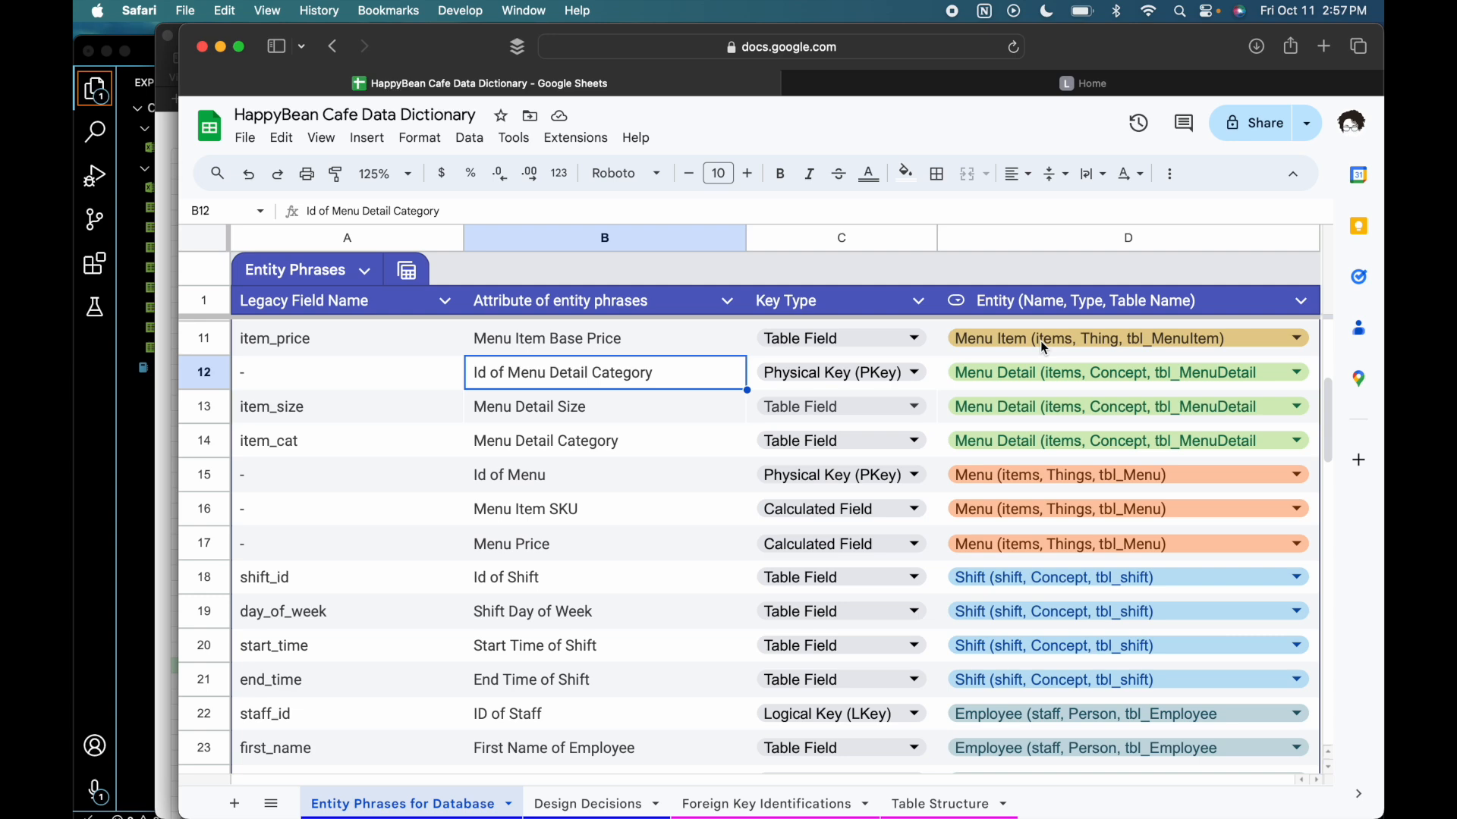
{"action": "scroll", "coordinate": [977, 341], "scroll_direction": "up", "scroll_amount": 4}
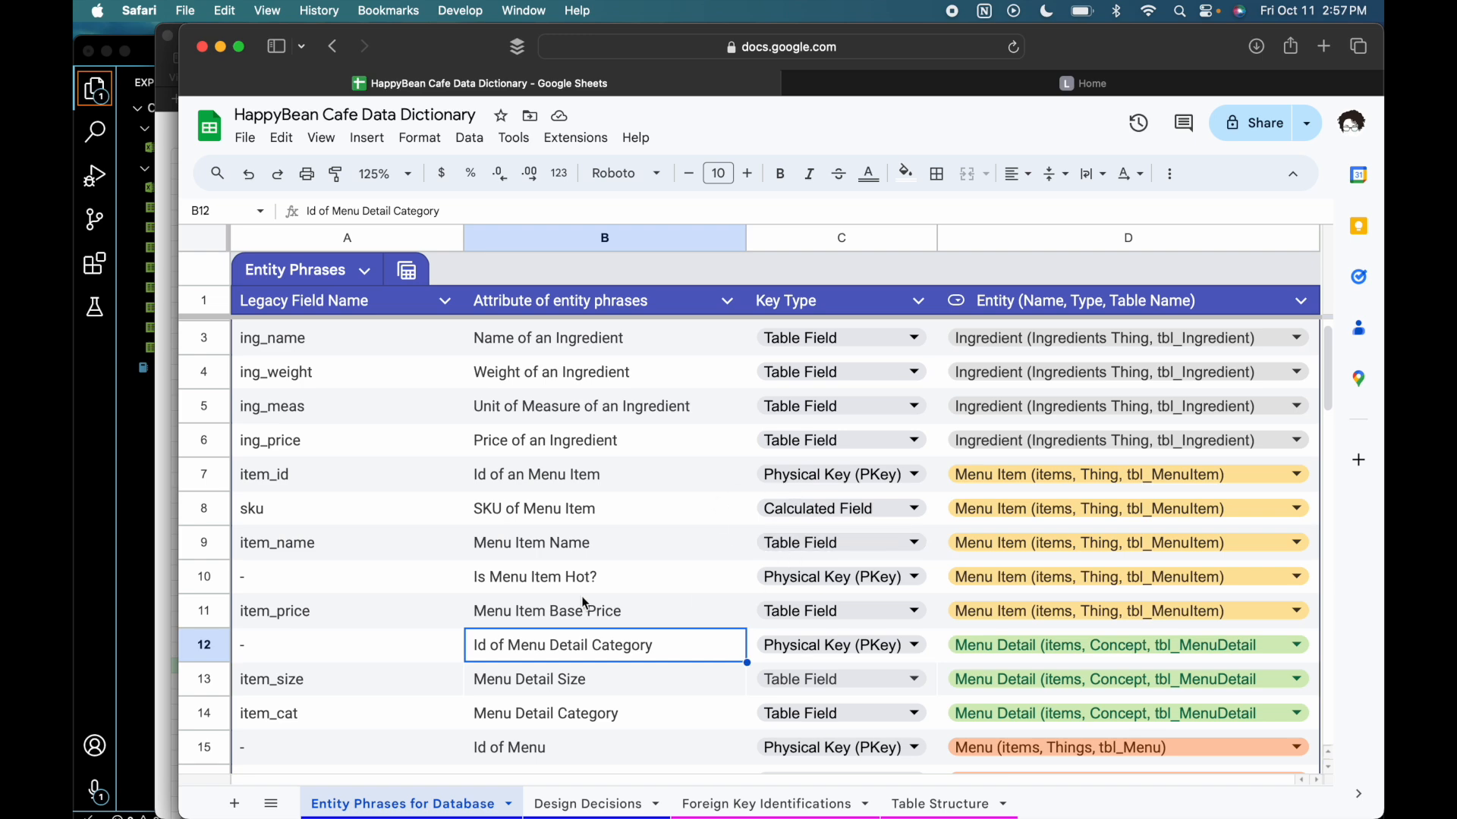
{"action": "scroll", "coordinate": [584, 604], "scroll_direction": "down", "scroll_amount": 10}
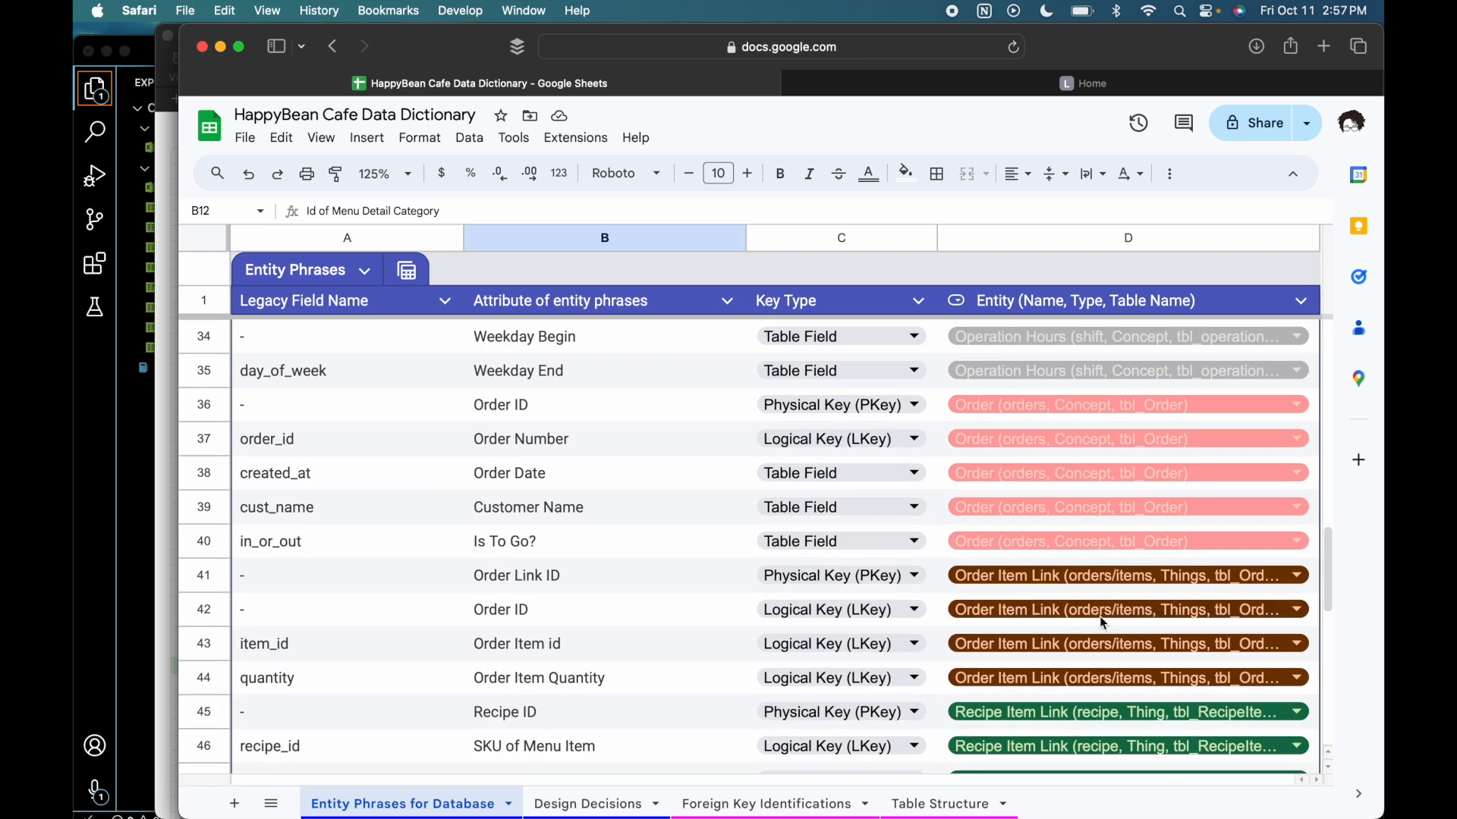
{"action": "scroll", "coordinate": [1009, 662], "scroll_direction": "down", "scroll_amount": 5}
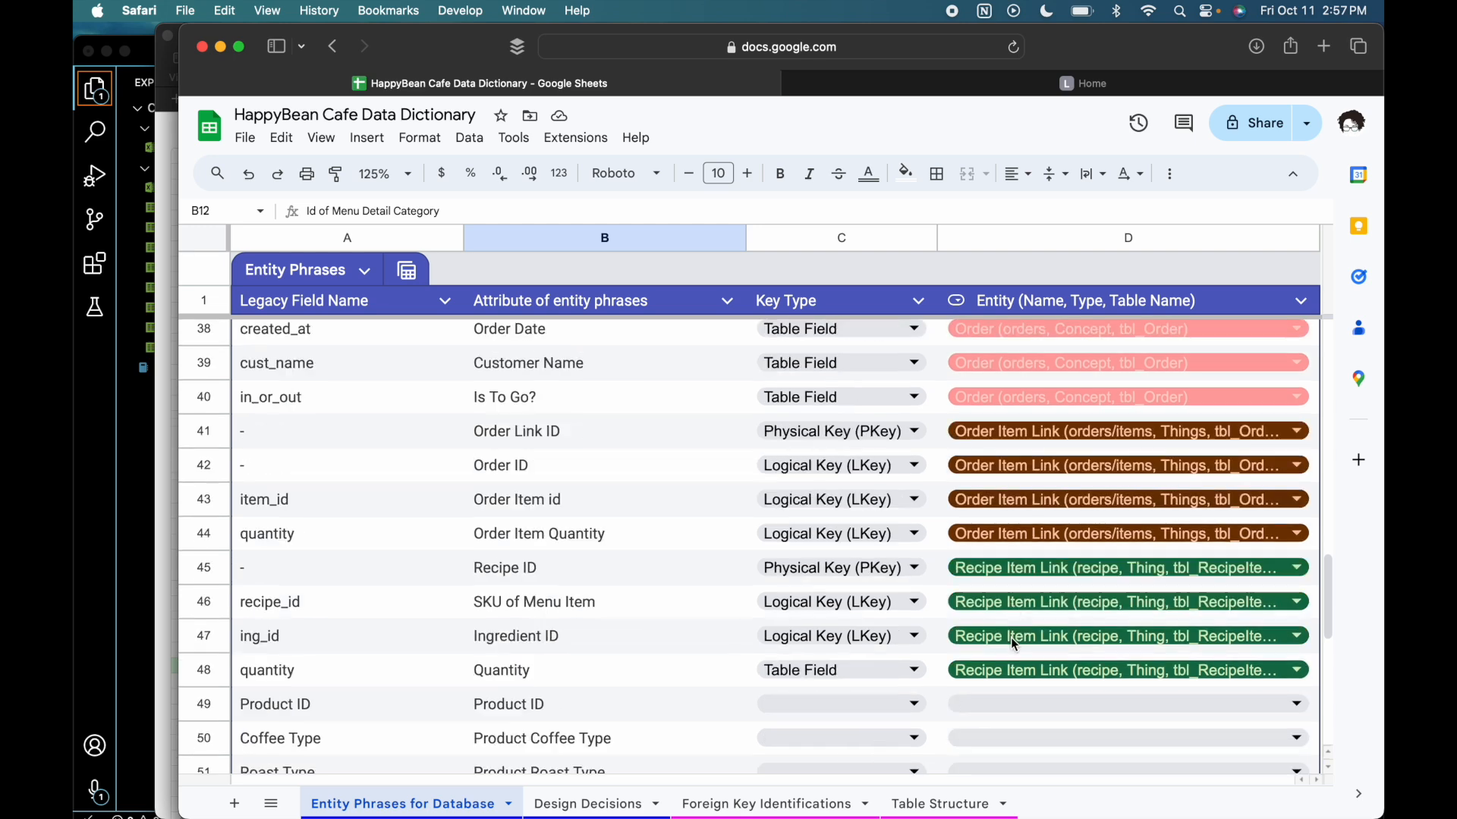
{"action": "double_click", "coordinate": [1014, 550]}
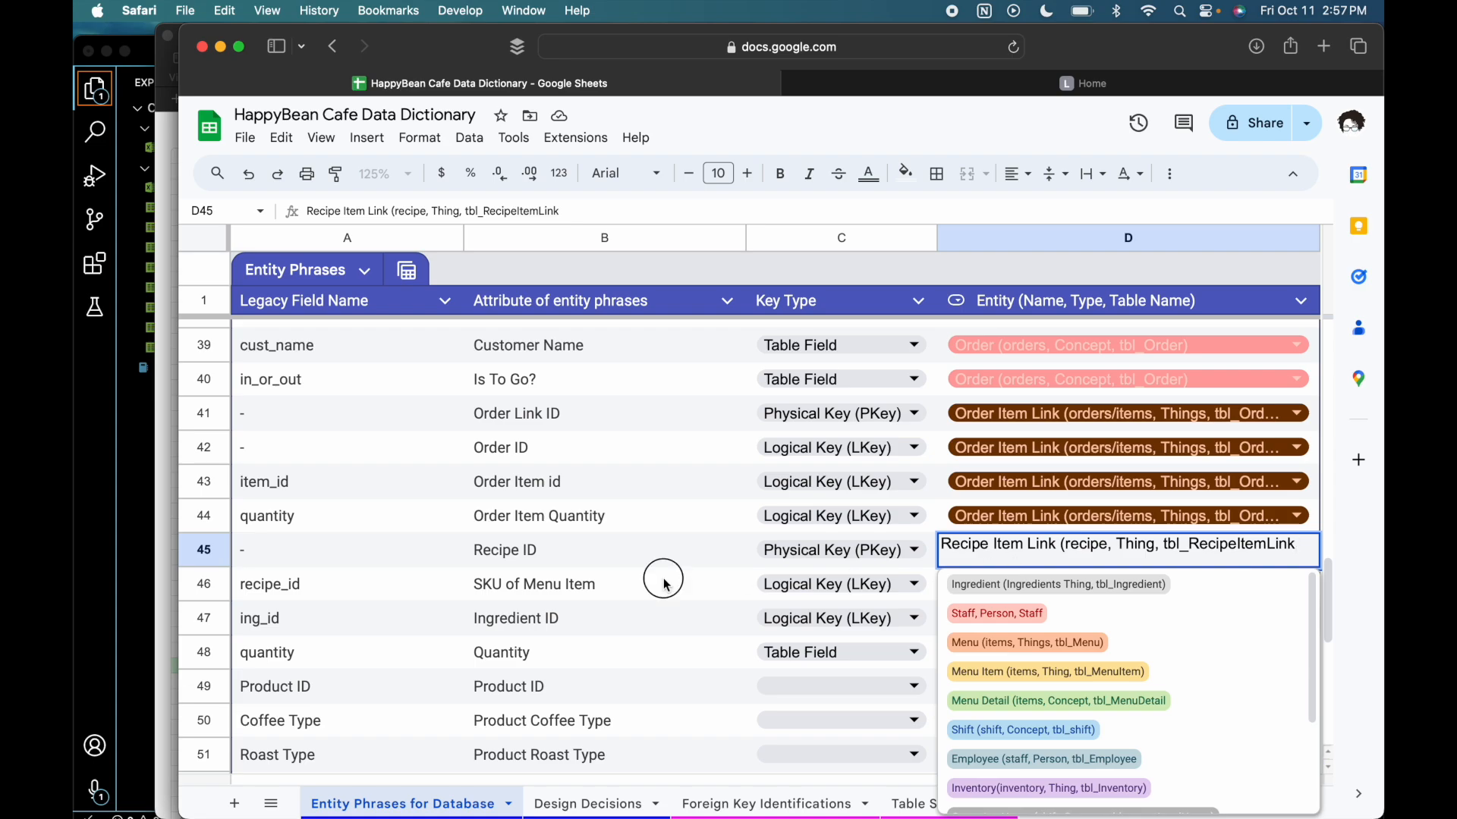
- Switch to the CoffeeShop workbook in Numbers and examine the recipe_id and ing_id values on the recipes sheet
{"action": "key", "text": "ctrl+Up"}
{"action": "left_click", "coordinate": [1127, 285]}
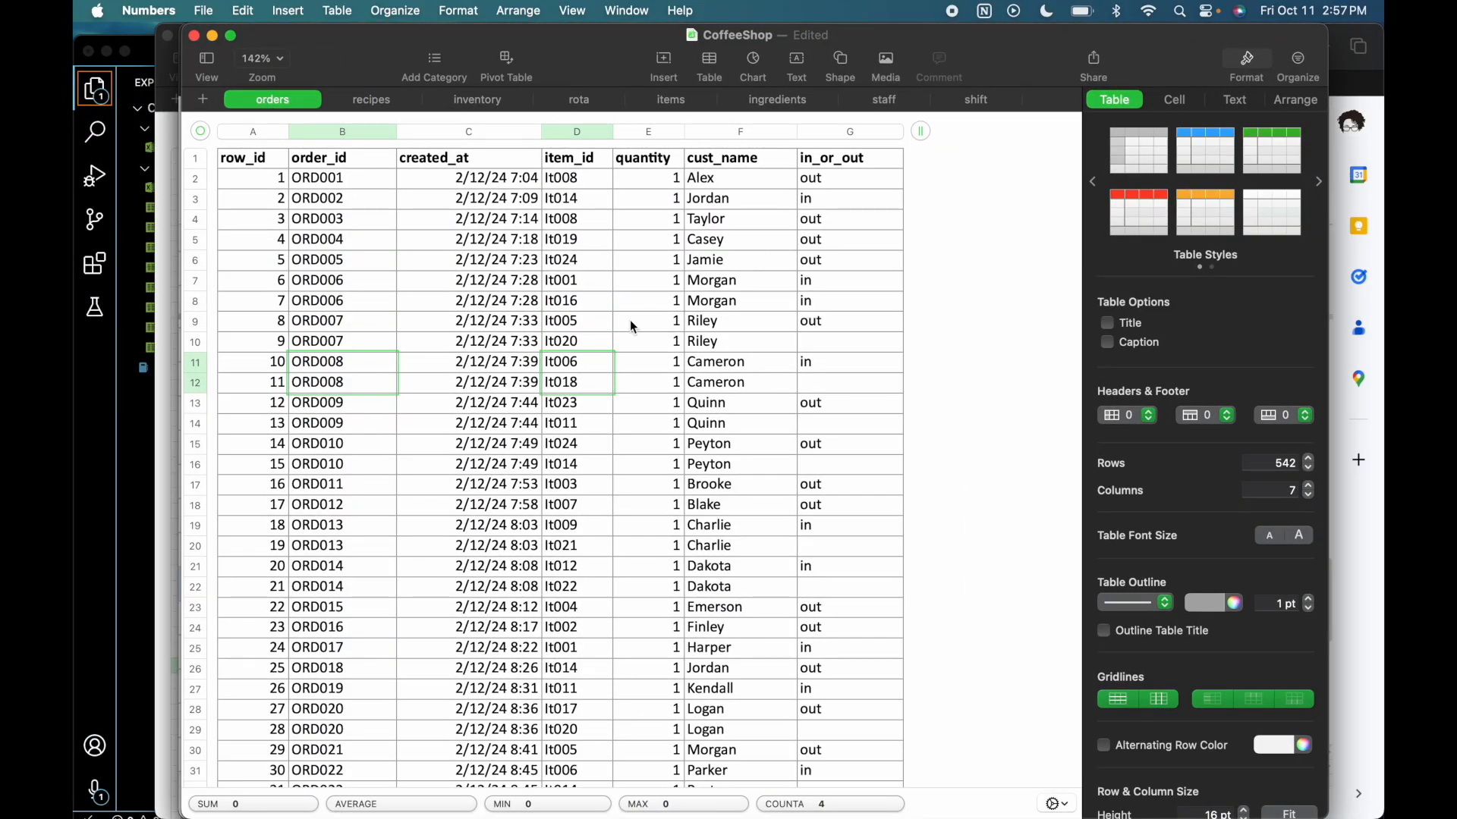
{"action": "left_click", "coordinate": [366, 106]}
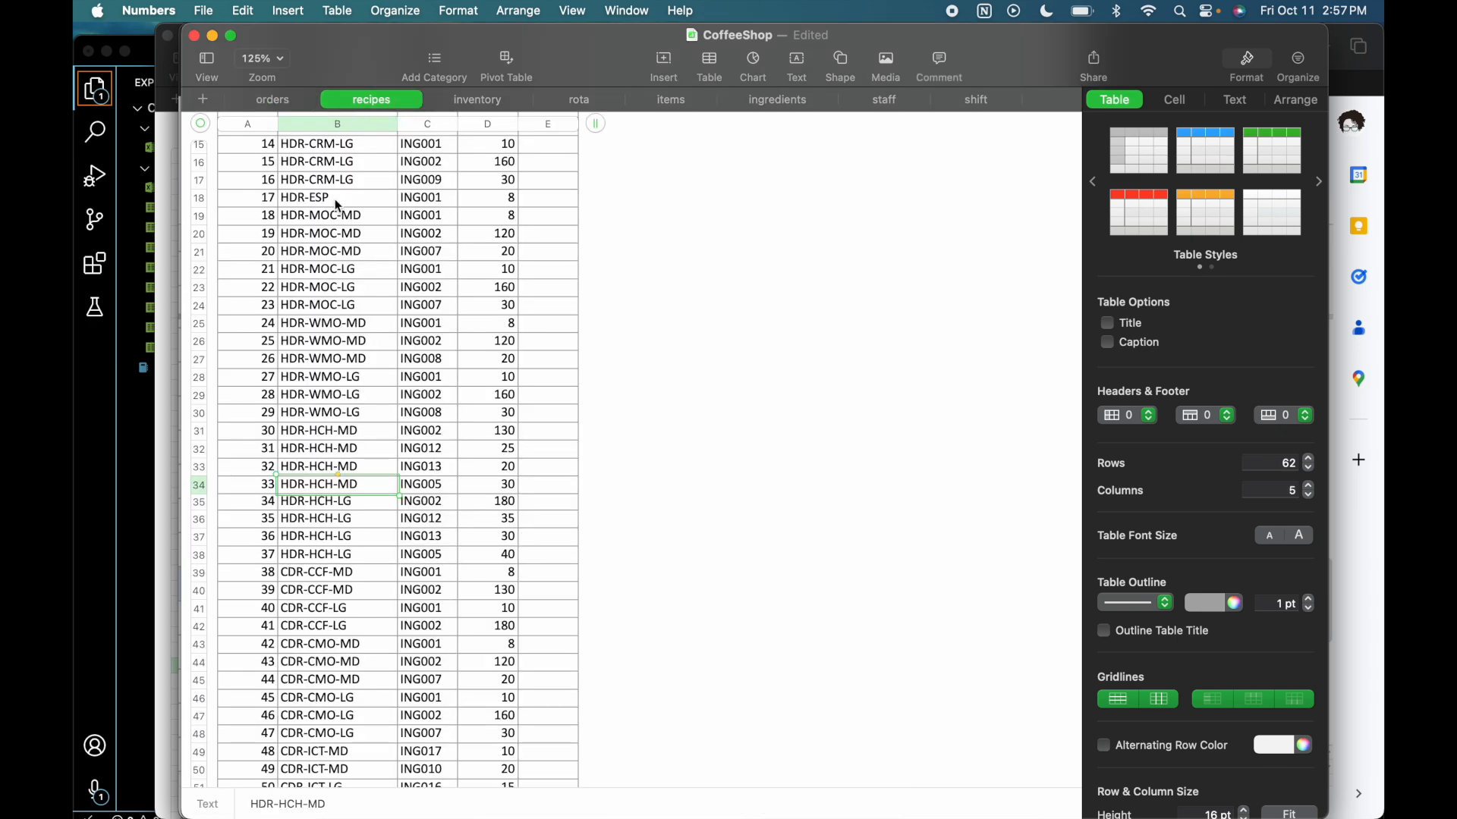
{"action": "scroll", "coordinate": [335, 198], "scroll_direction": "up", "scroll_amount": 5}
{"action": "left_click", "coordinate": [327, 176]}
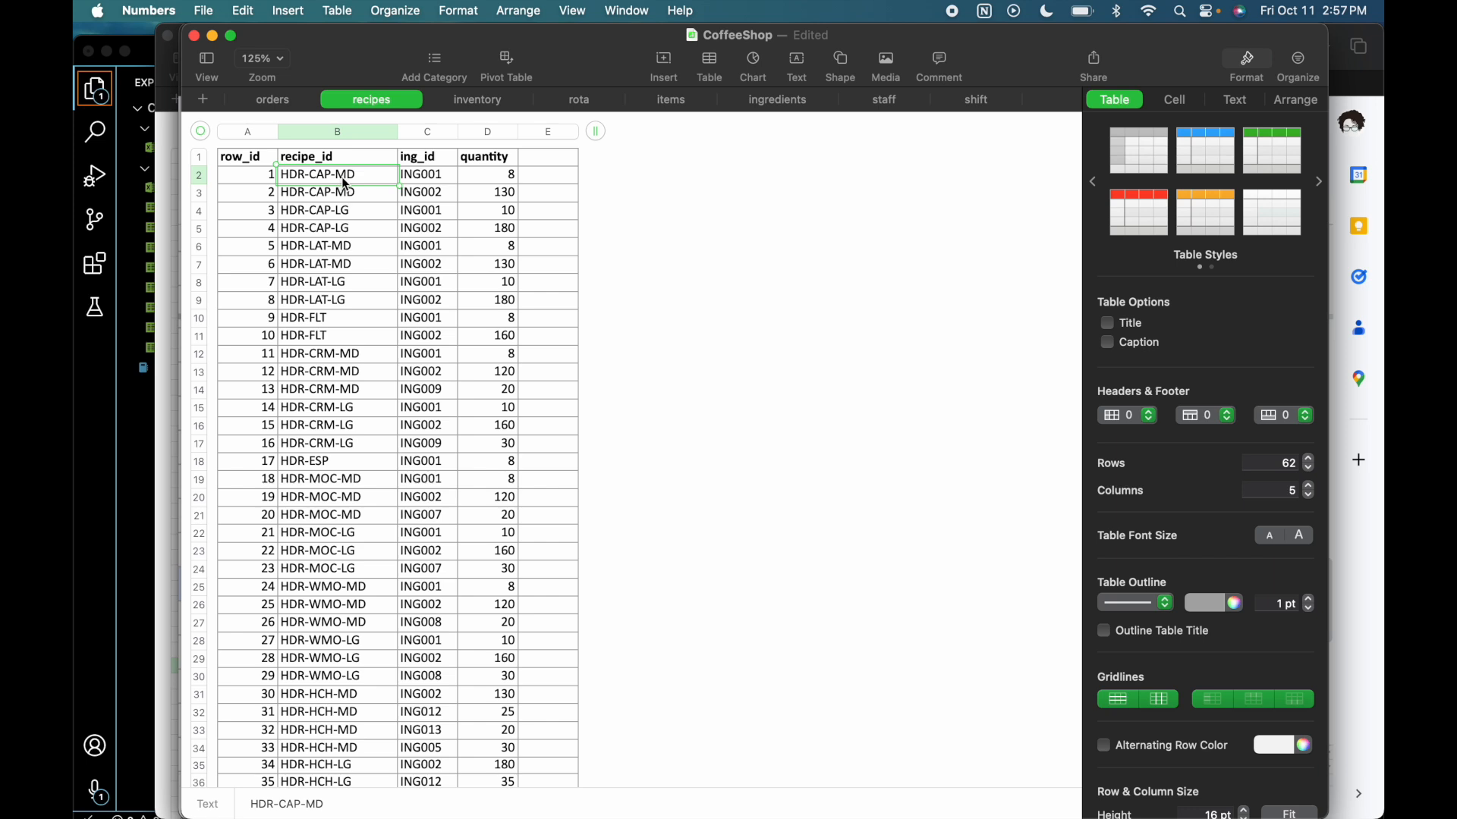
{"action": "left_click", "coordinate": [443, 175]}
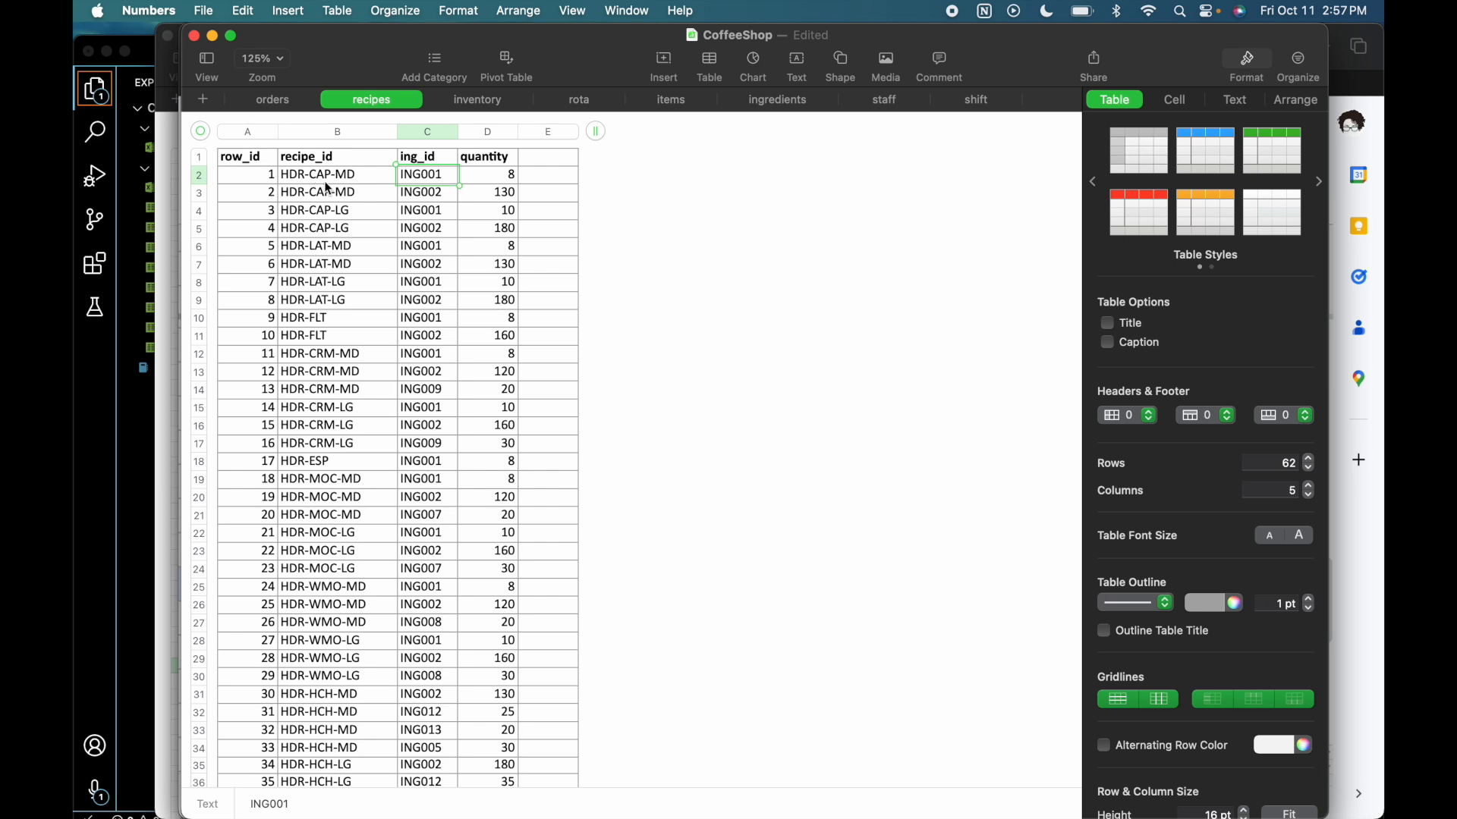
- Look up the ingredient IDs on the ingredients sheet and compare them with the recipe_id, ing_id and quantity columns of the recipes sheet
{"action": "left_click", "coordinate": [795, 103]}
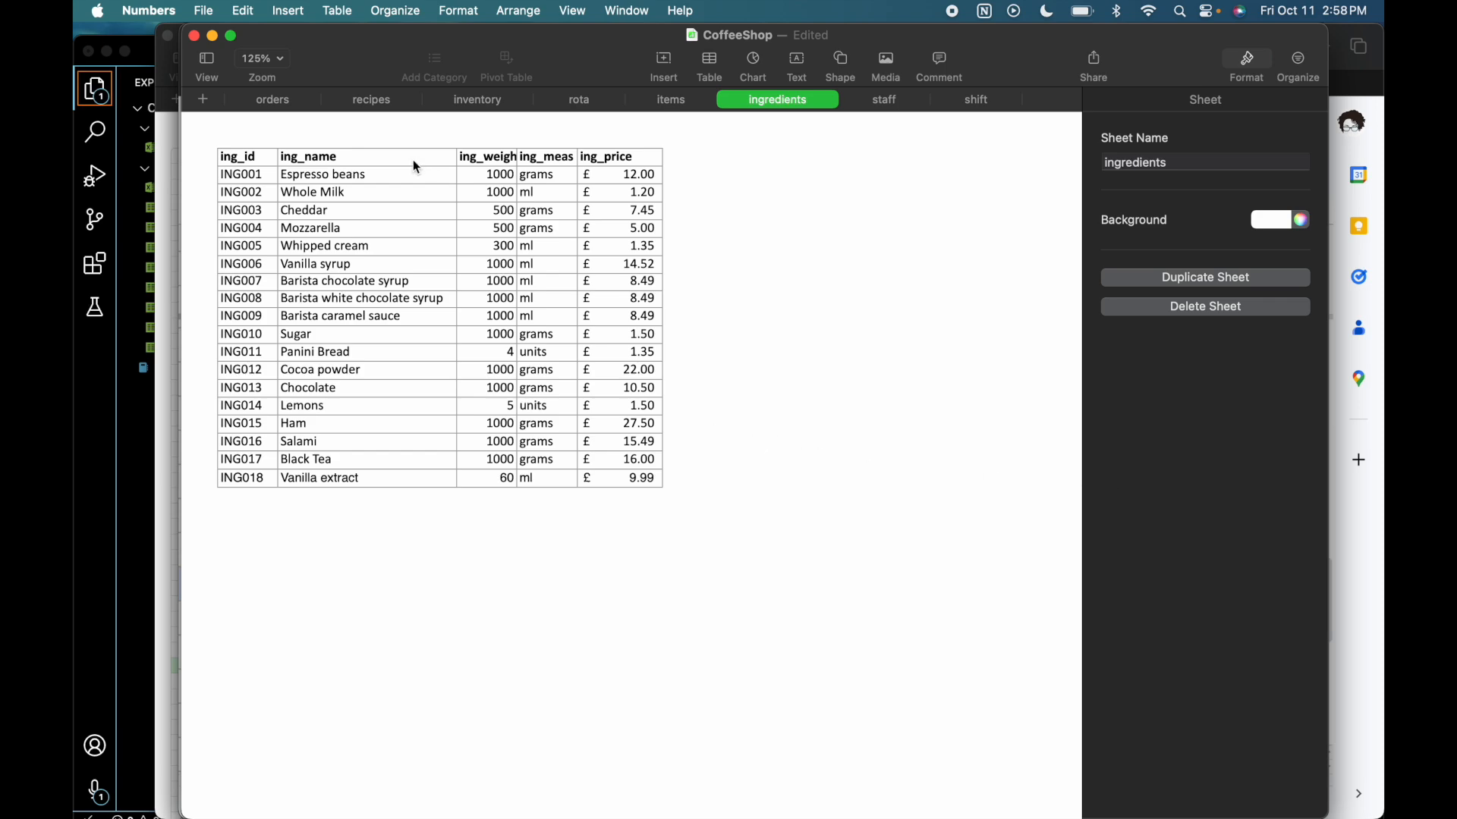
{"action": "left_click", "coordinate": [370, 99]}
{"action": "left_click_drag", "start_coordinate": [331, 183], "coordinate": [341, 301]}
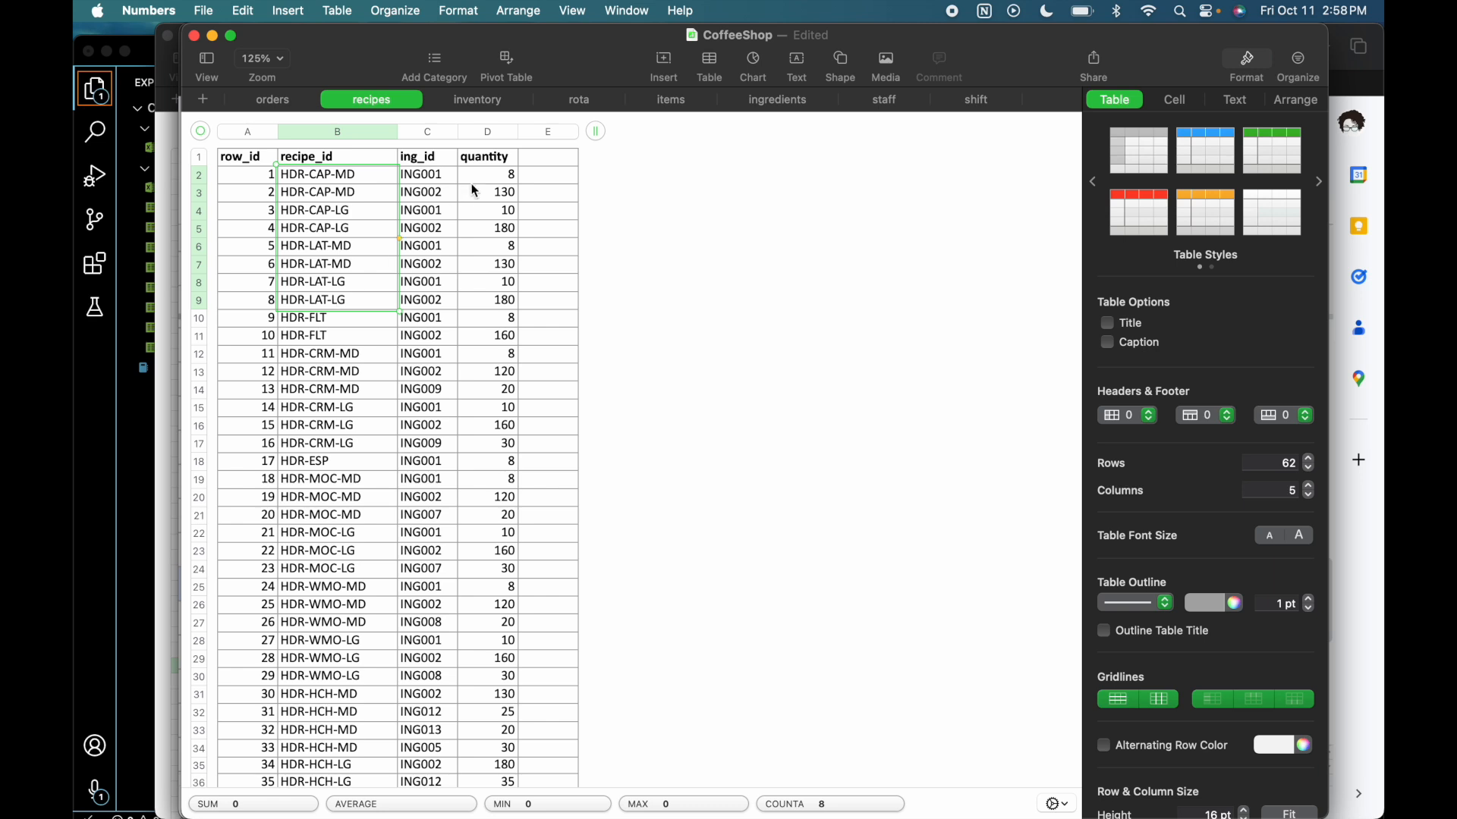
{"action": "left_click", "coordinate": [483, 163]}
{"action": "left_click", "coordinate": [448, 166]}
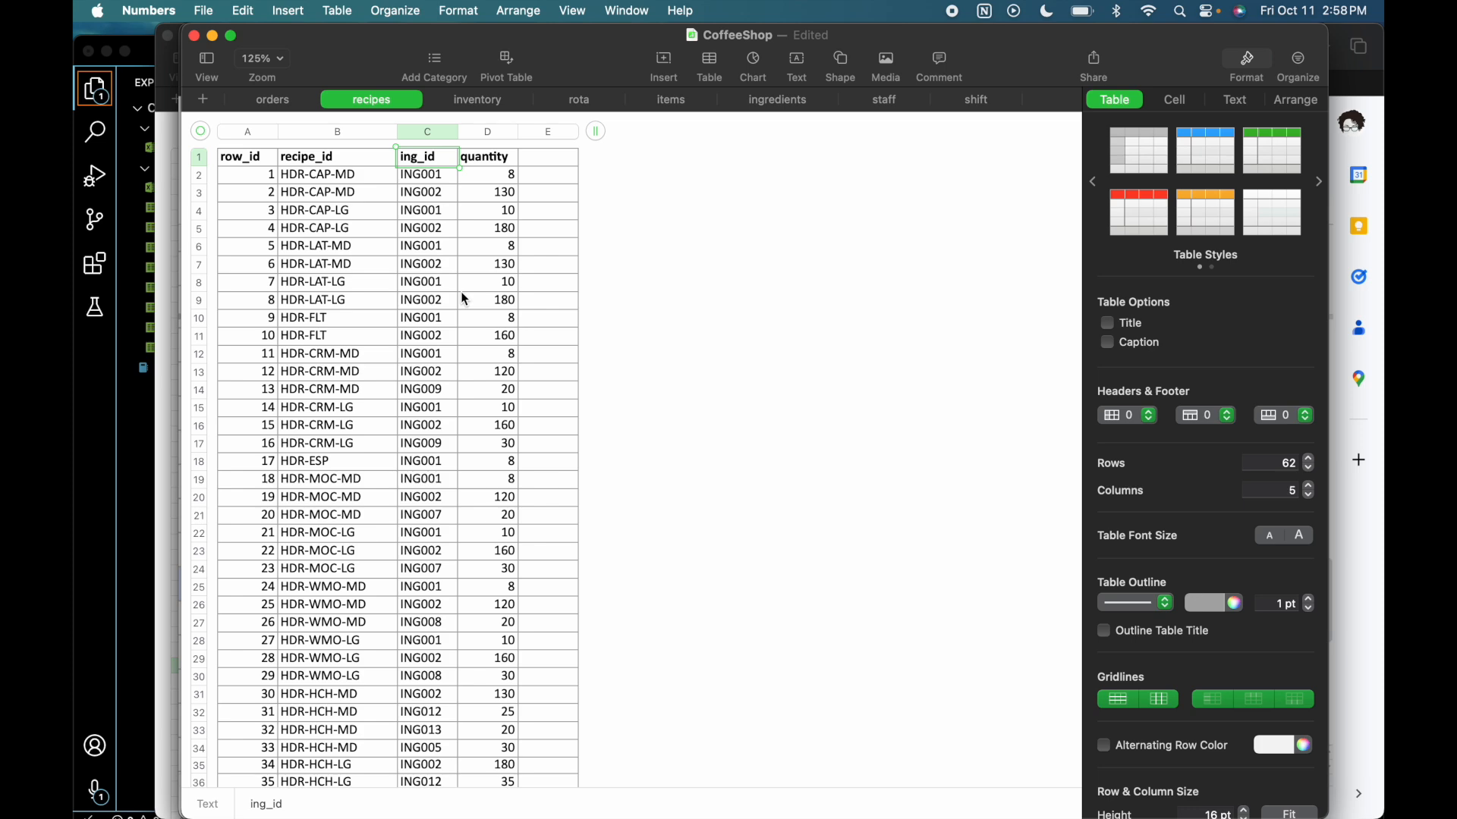
- Return to the data dictionary in Google Sheets and examine the Recipe Item Link phrases and the rows around them
{"action": "left_click", "coordinate": [1367, 582]}
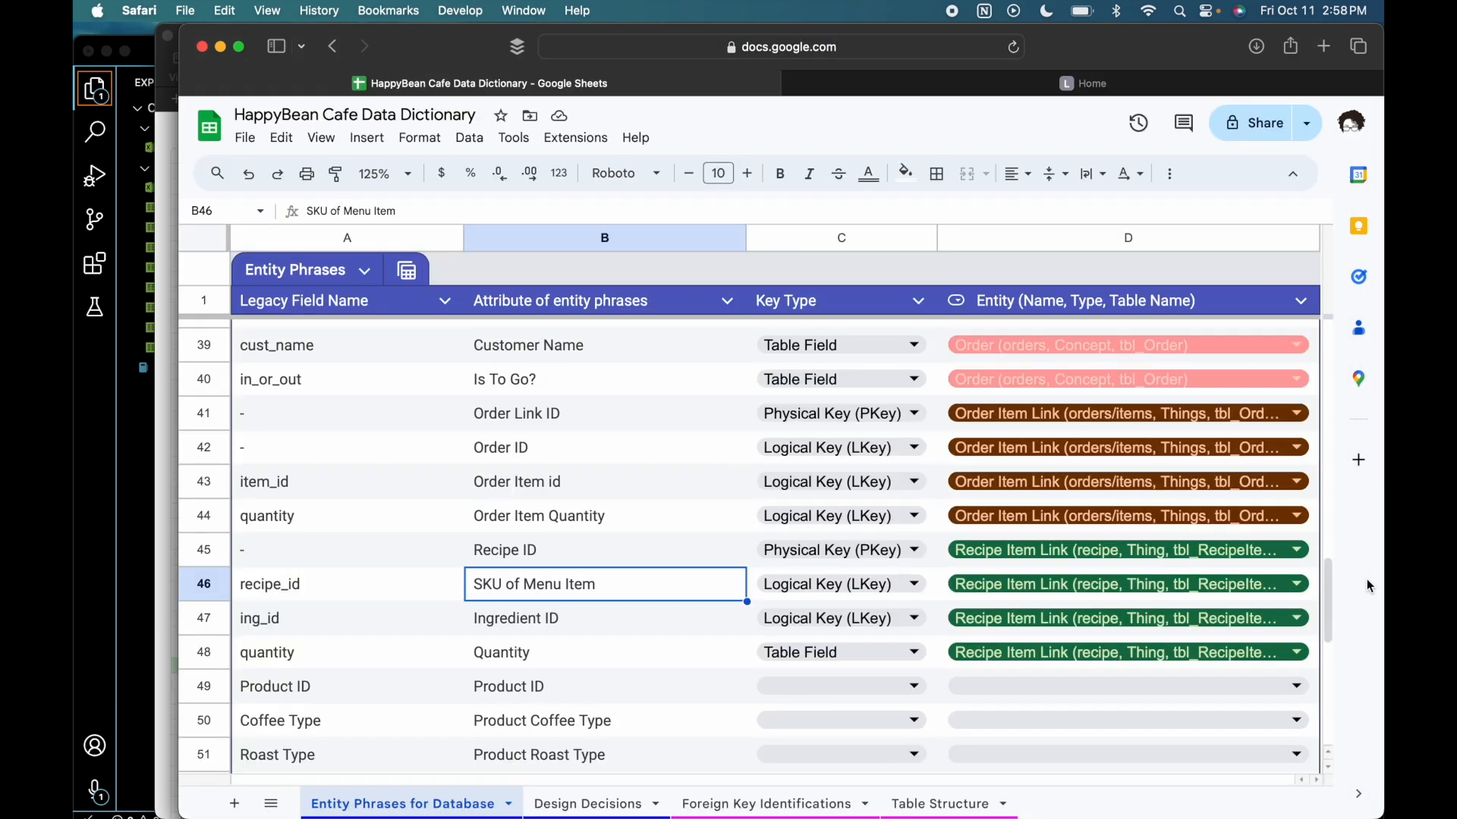
{"action": "scroll", "coordinate": [660, 683], "scroll_direction": "down", "scroll_amount": 5}
{"action": "scroll", "coordinate": [658, 676], "scroll_direction": "up", "scroll_amount": 2}
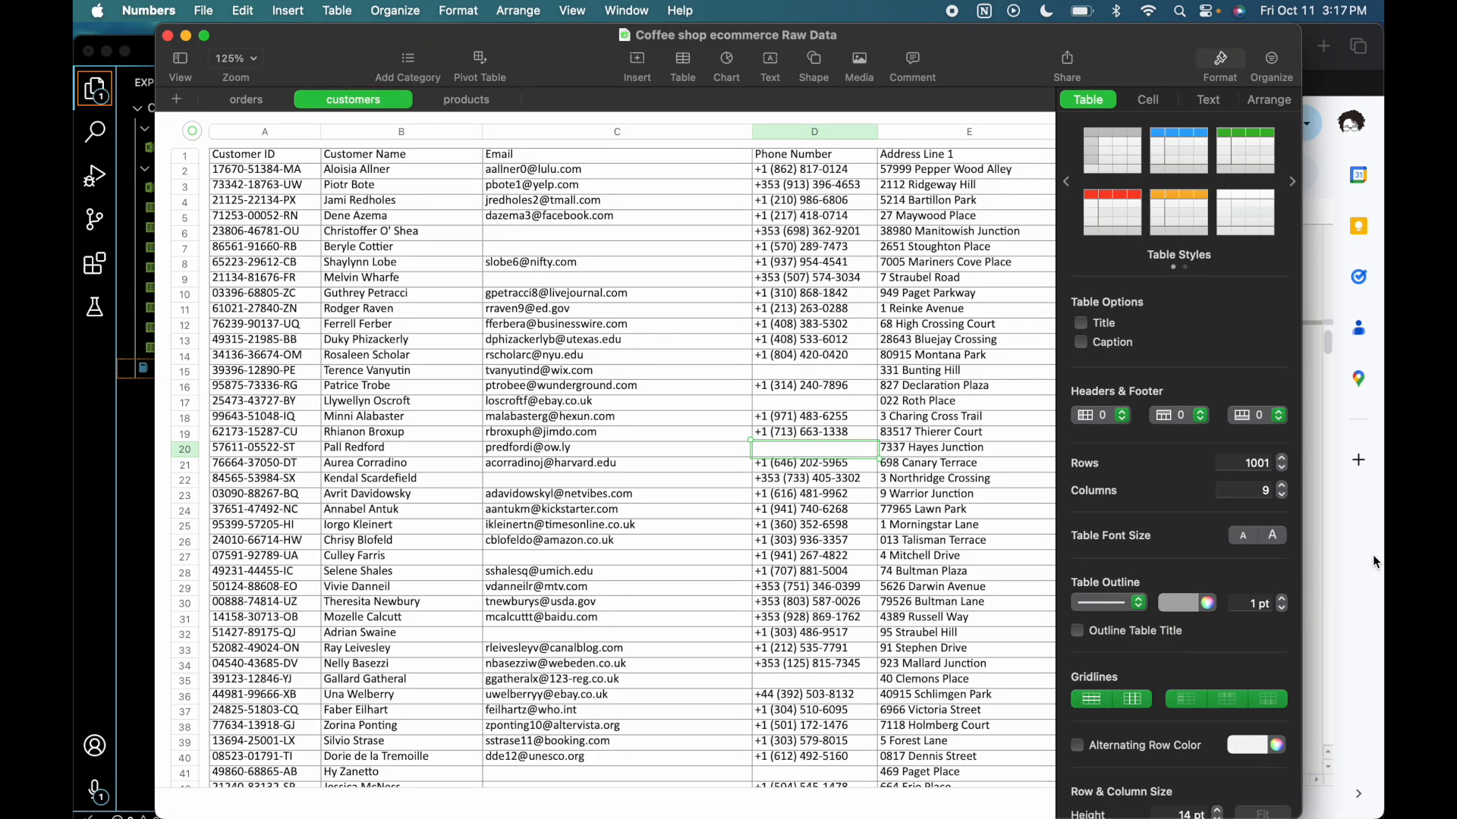